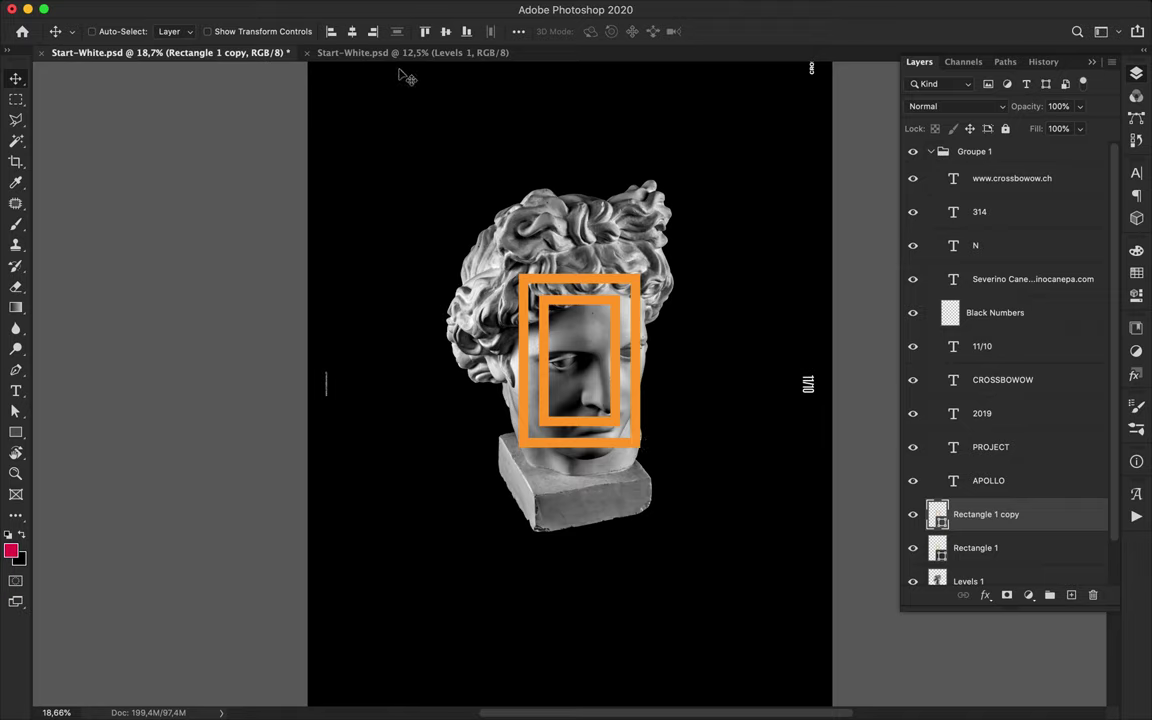
Step: Change the stroke of the Rectangle 1 copy frame to a darker orange
key(a)
click(294, 31)
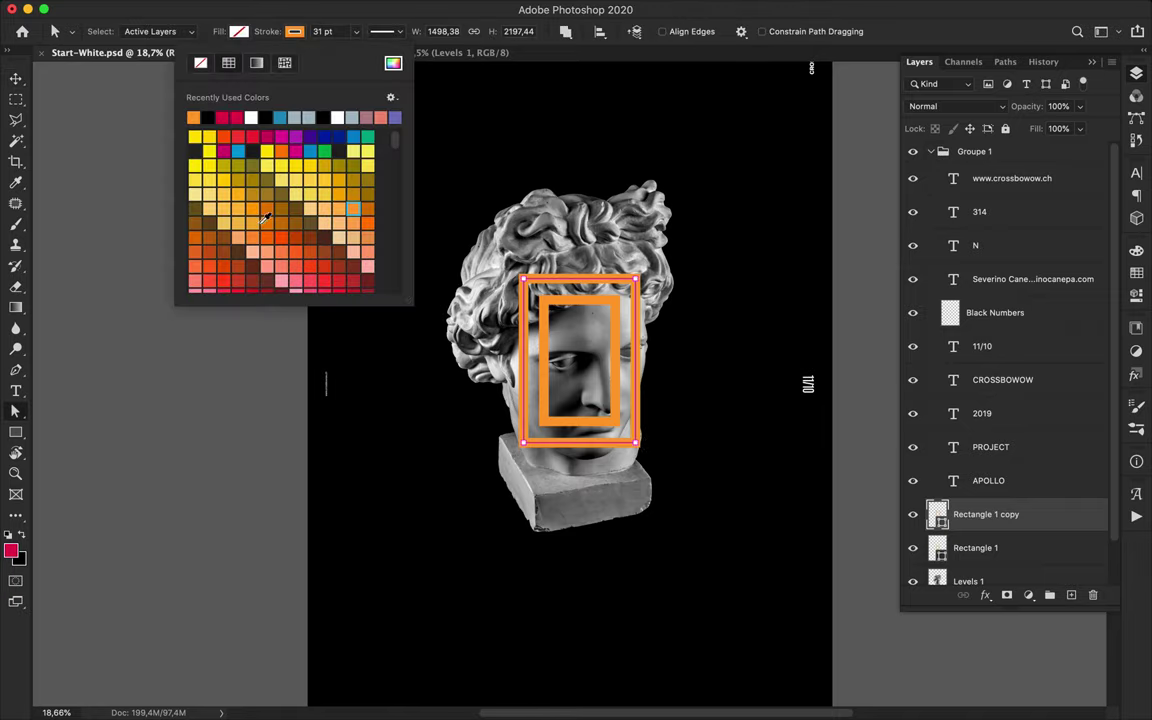
key(v)
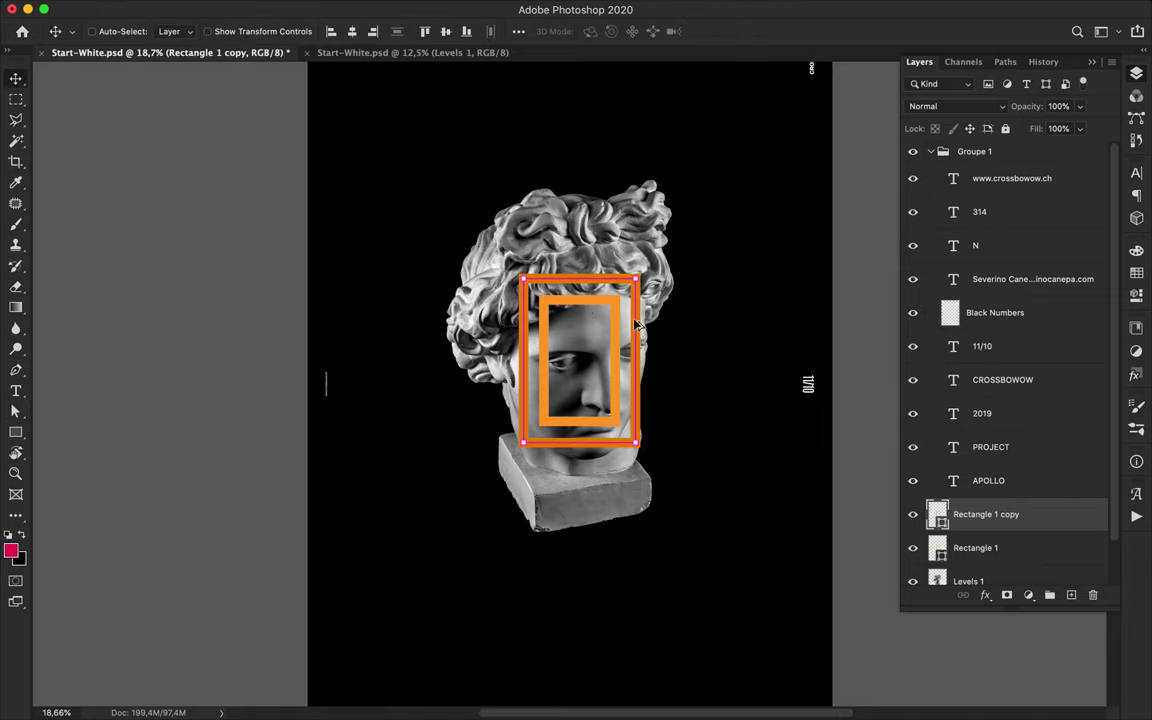
Step: Duplicate the dark orange frame and enlarge the copy around its centre to about 2062 × 2802 px
key(ctrl+j)
key(ctrl+t)
drag(640, 444, 665, 473)
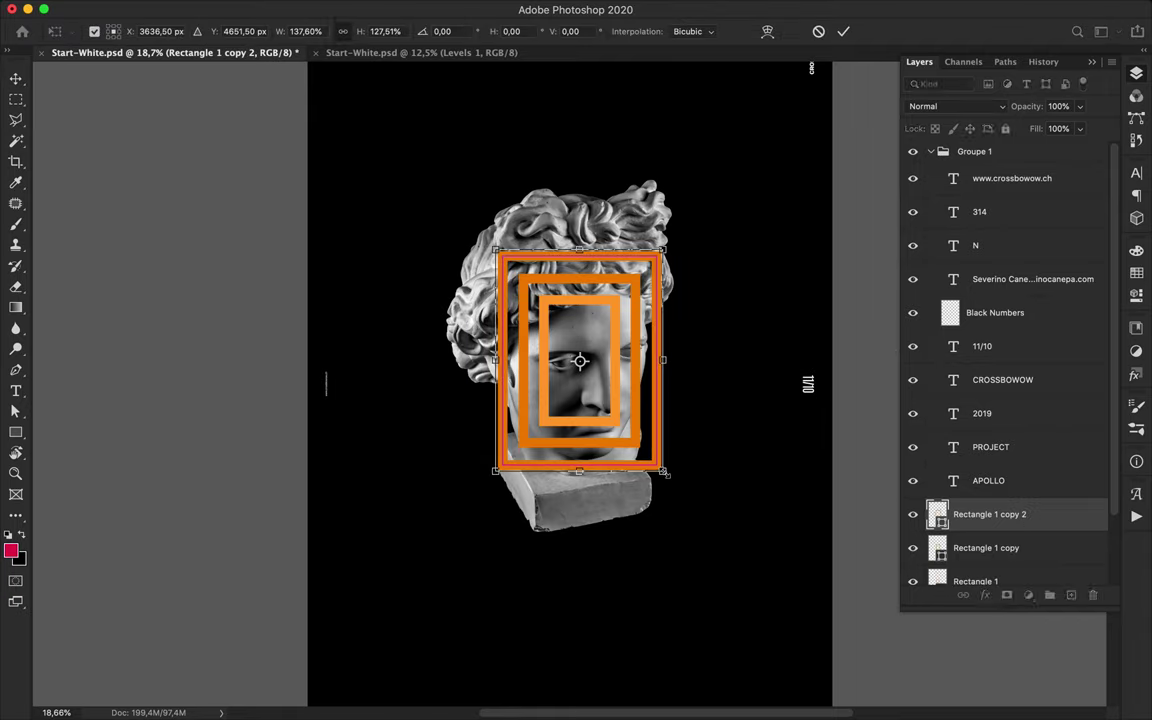
key(Return)
Step: Recolour the stroke of the new outermost frame to a bright red-orange
key(a)
click(297, 33)
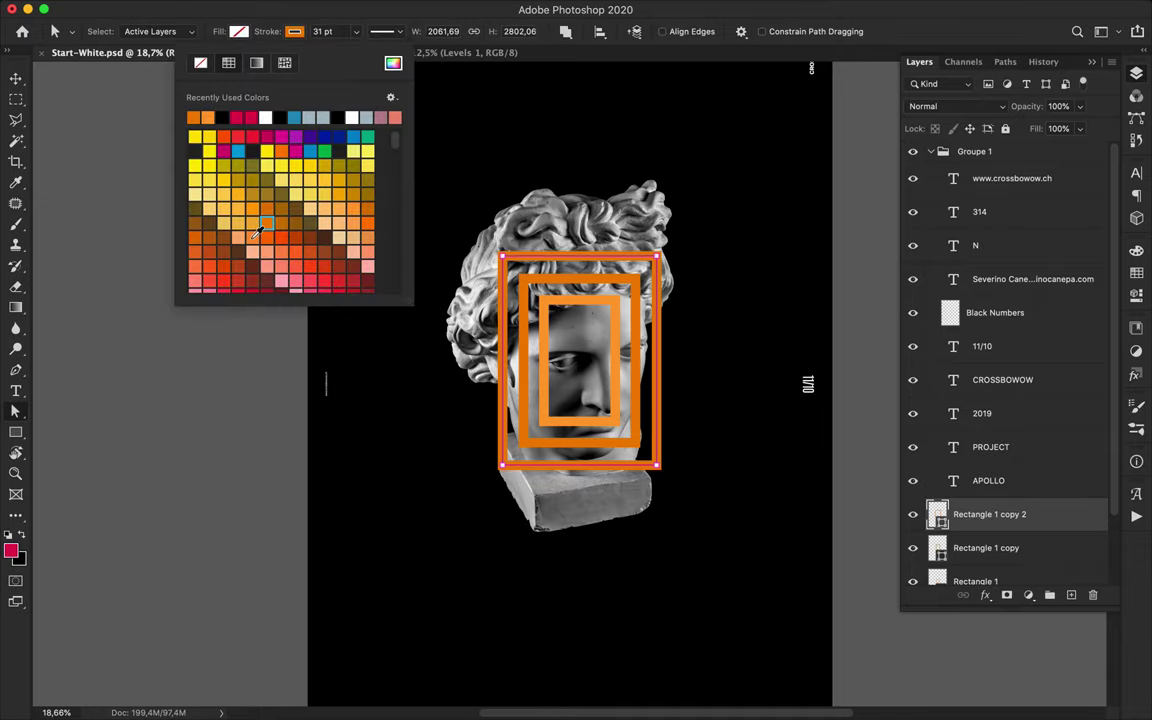
click(282, 231)
key(v)
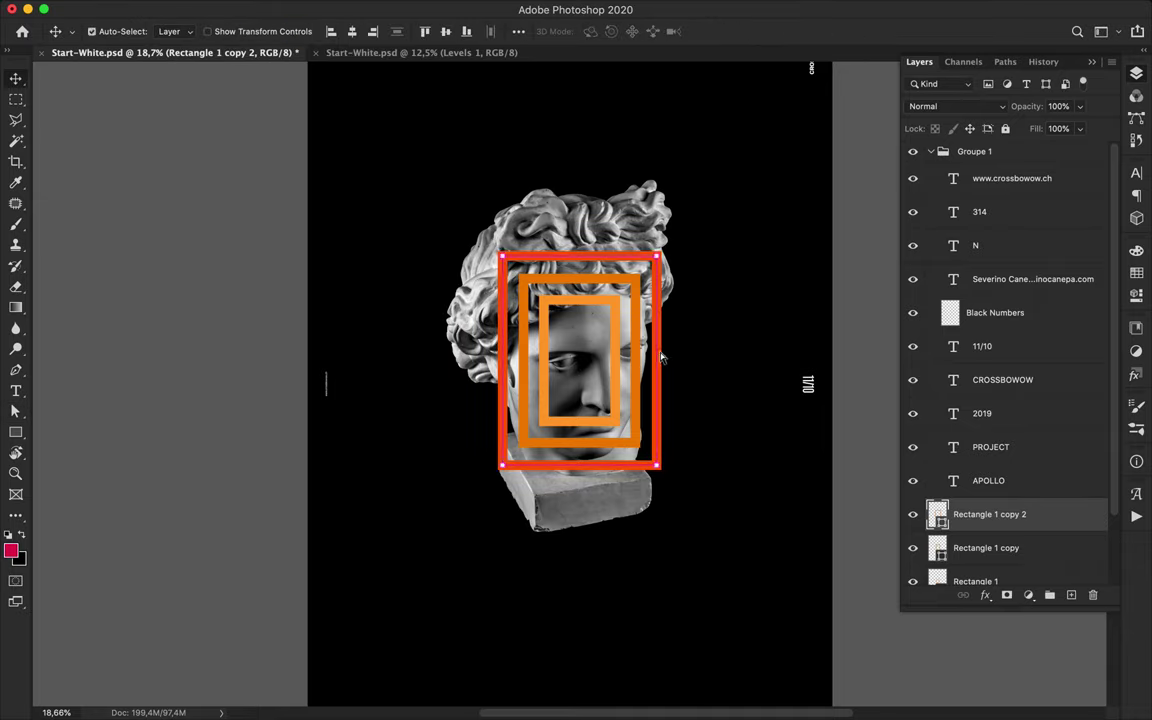
Step: Duplicate the bright red-orange frame and enlarge the copy around its centre to about 2681 × 3491 px
key(ctrl+j)
key(ctrl+t)
drag(661, 468, 684, 494)
key(Return)
Step: Try several red swatches on the outermost frame's stroke and settle on a dark red-orange
key(a)
click(294, 31)
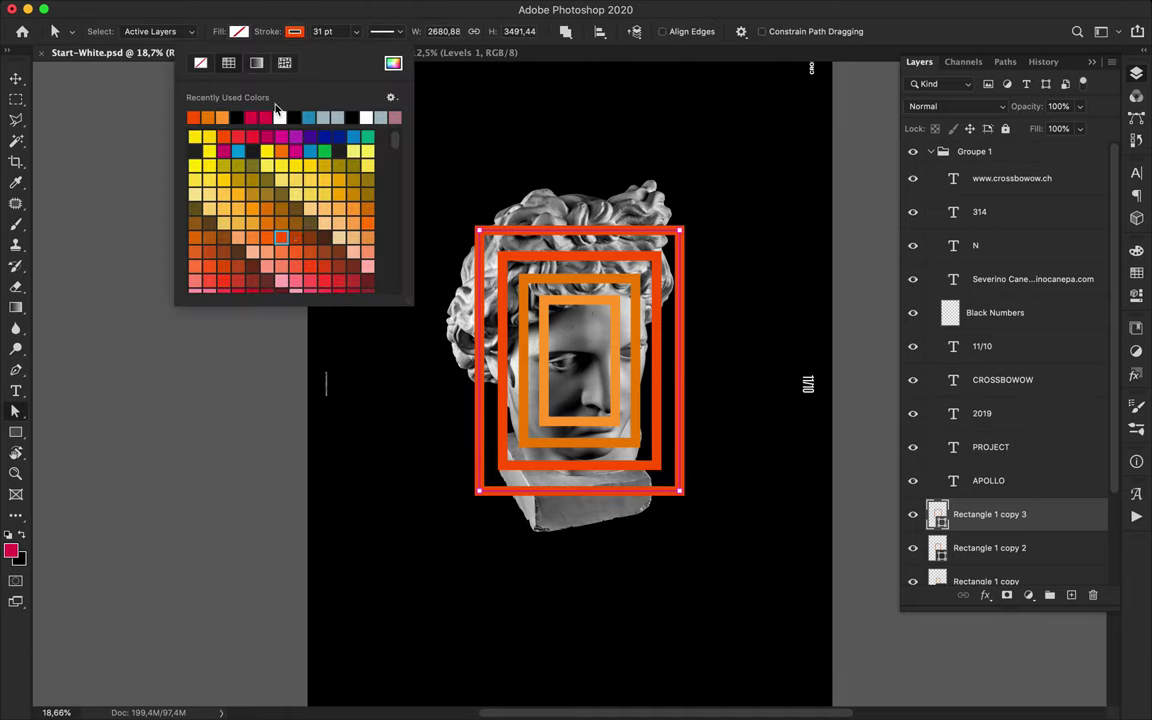
scroll(273, 253, down, 1)
click(311, 253)
click(324, 253)
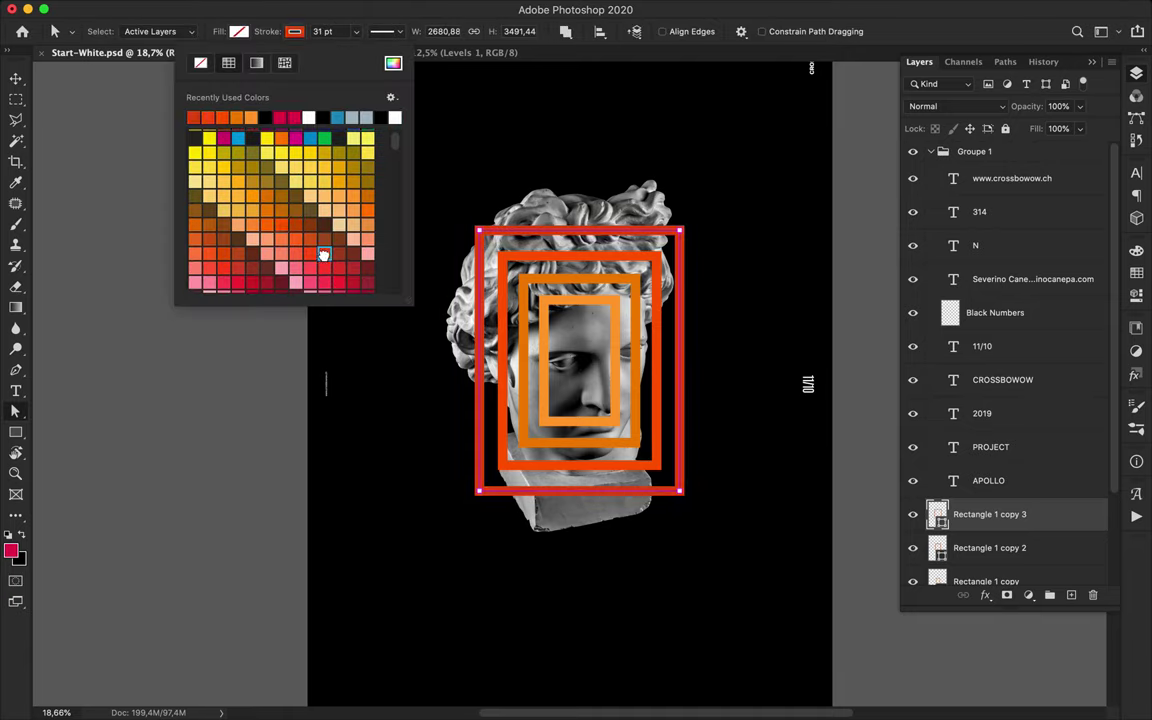
scroll(323, 244, down, 2)
click(325, 237)
click(724, 239)
key(v)
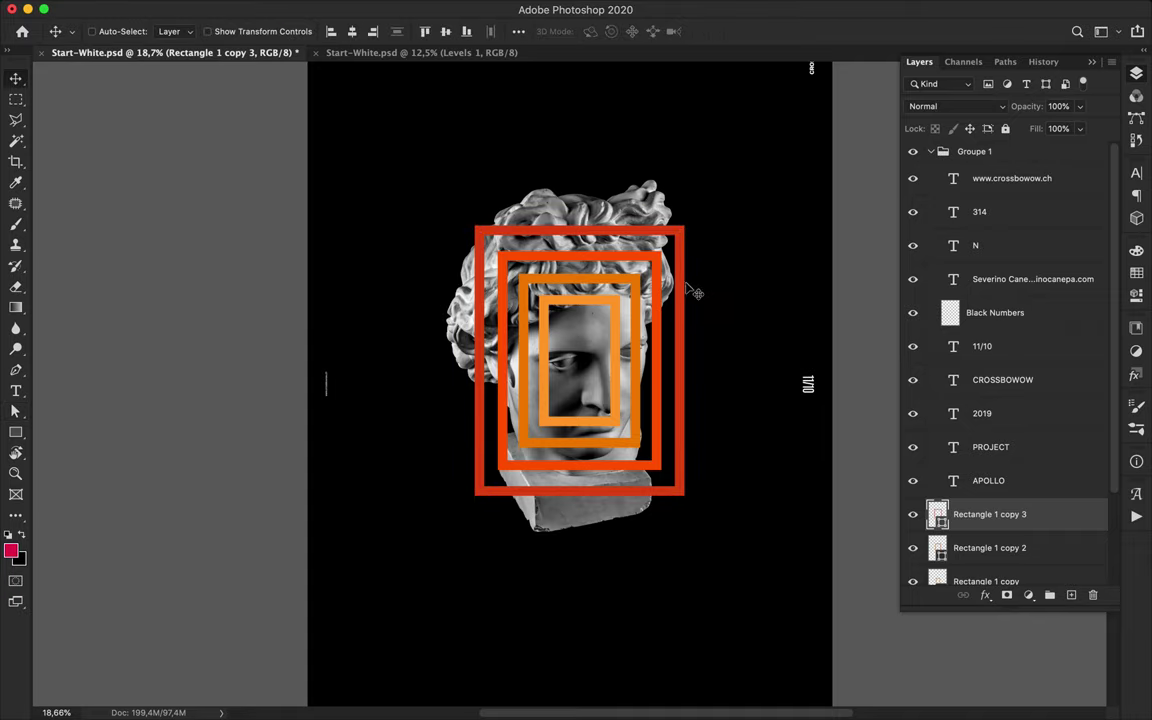
Step: Duplicate the dark red-orange frame and enlarge the copy around its centre to about 3304 × 4080 px
key(ctrl+j)
key(ctrl+t)
drag(684, 494, 710, 519)
key(Return)
Step: Recolour the stroke of the new outermost frame to crimson
key(a)
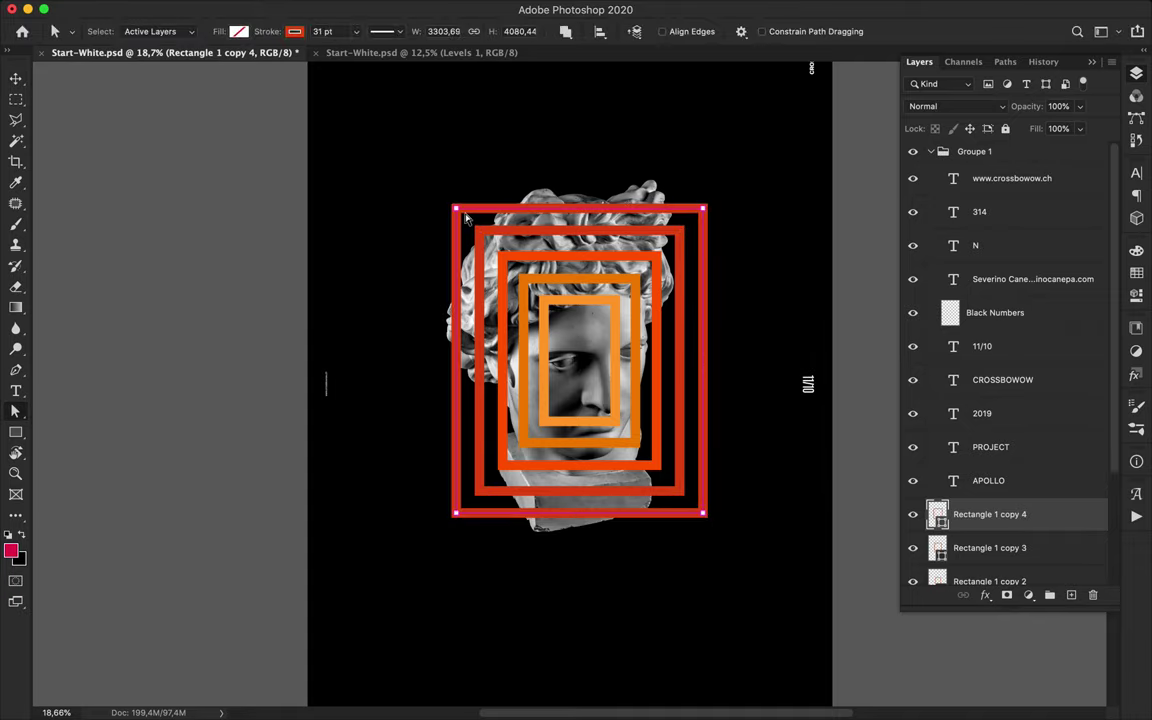
click(294, 31)
click(242, 249)
click(254, 252)
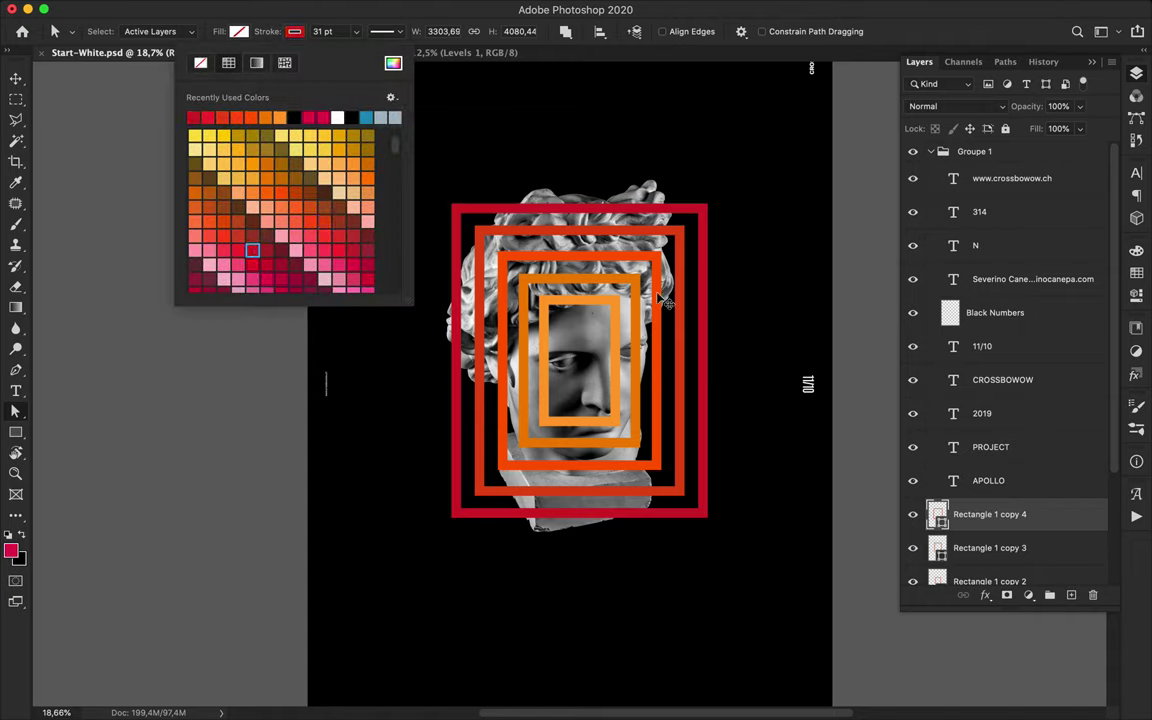
key(v)
Step: Duplicate the crimson frame and enlarge the copy around its centre to about 3910 × 4783 px
key(super+j)
key(super+t)
drag(707, 517, 725, 536)
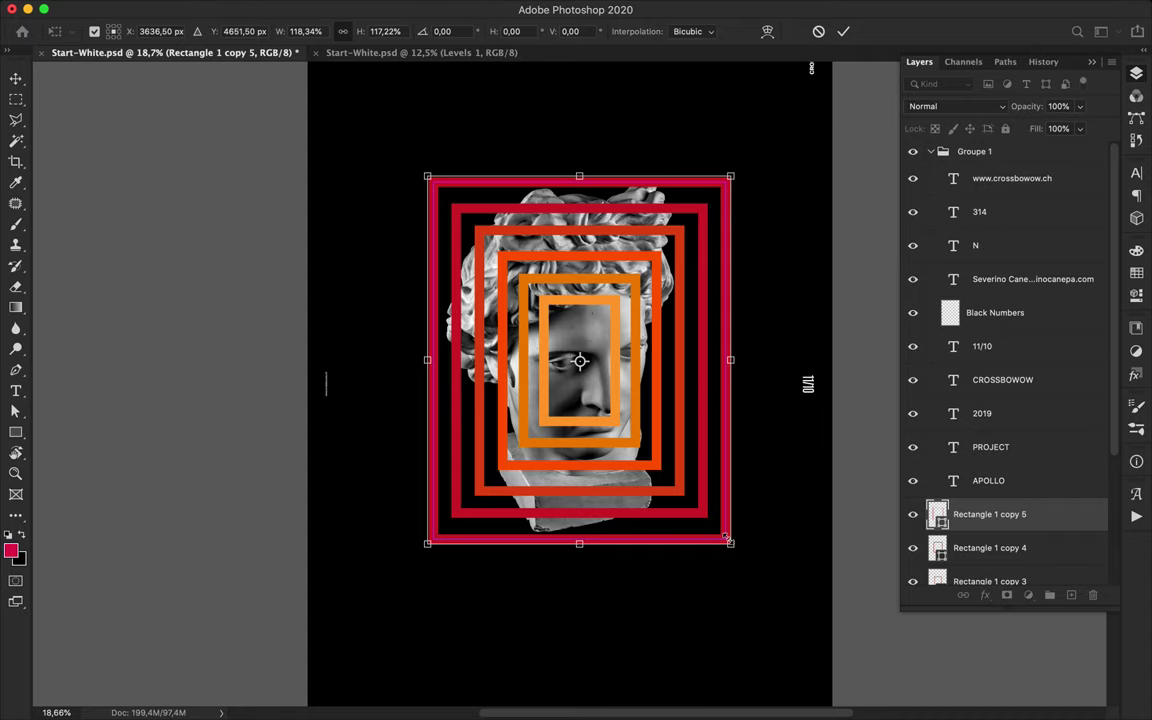
key(Return)
Step: Recolour the stroke of the new outermost frame to a pinkish crimson
key(a)
click(294, 31)
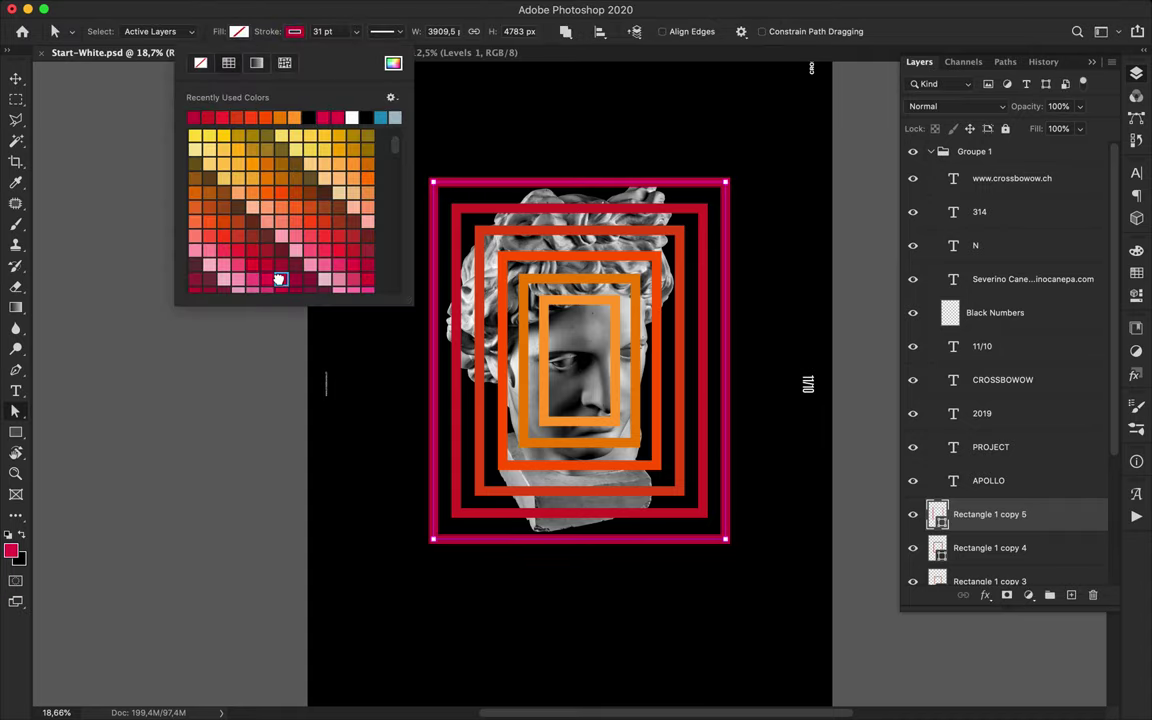
scroll(313, 245, down, 2)
key(v)
Step: Duplicate the pinkish crimson frame and enlarge the copy around its centre to about 4642 × 5597 px
key(super+0)
key(super+j)
key(super+t)
drag(697, 510, 718, 533)
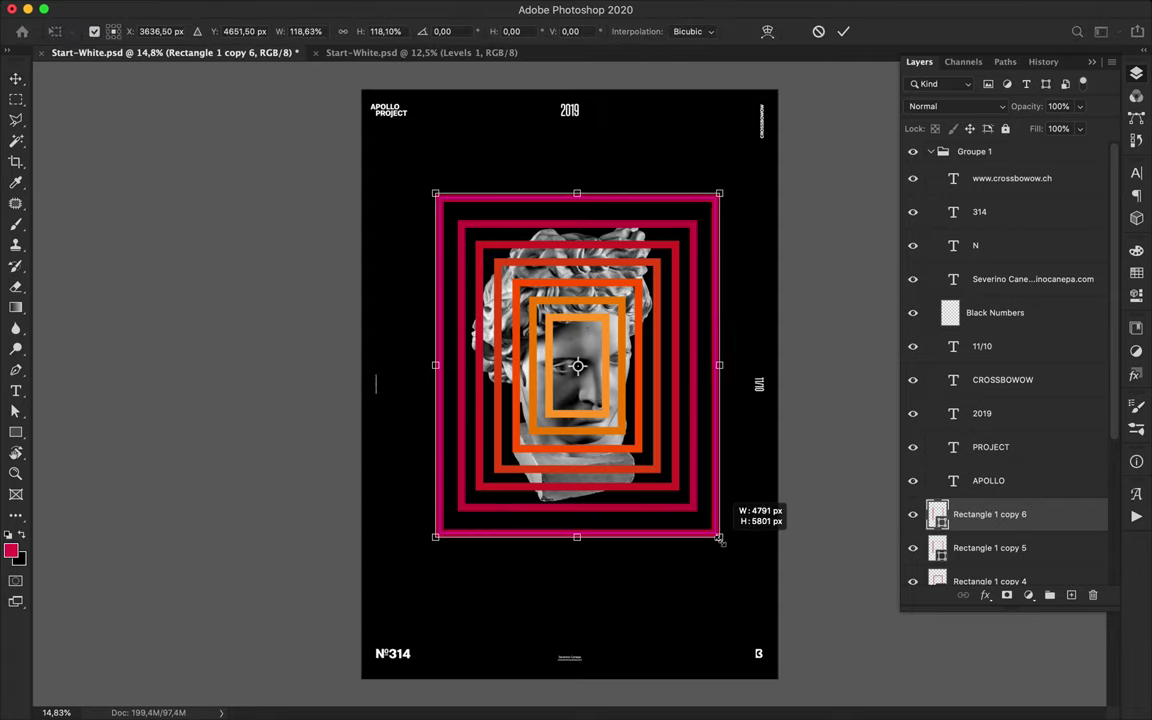
key(Return)
Step: Recolour the stroke of the new outermost frame to a dark magenta
key(a)
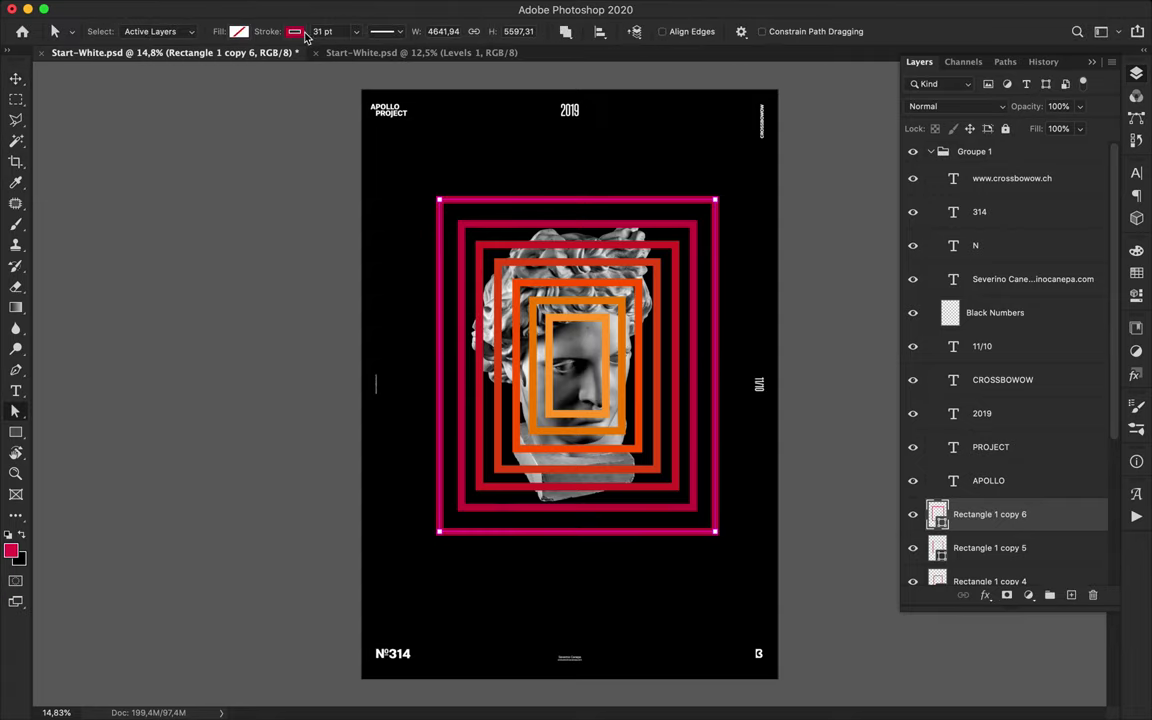
click(299, 33)
click(312, 266)
key(v)
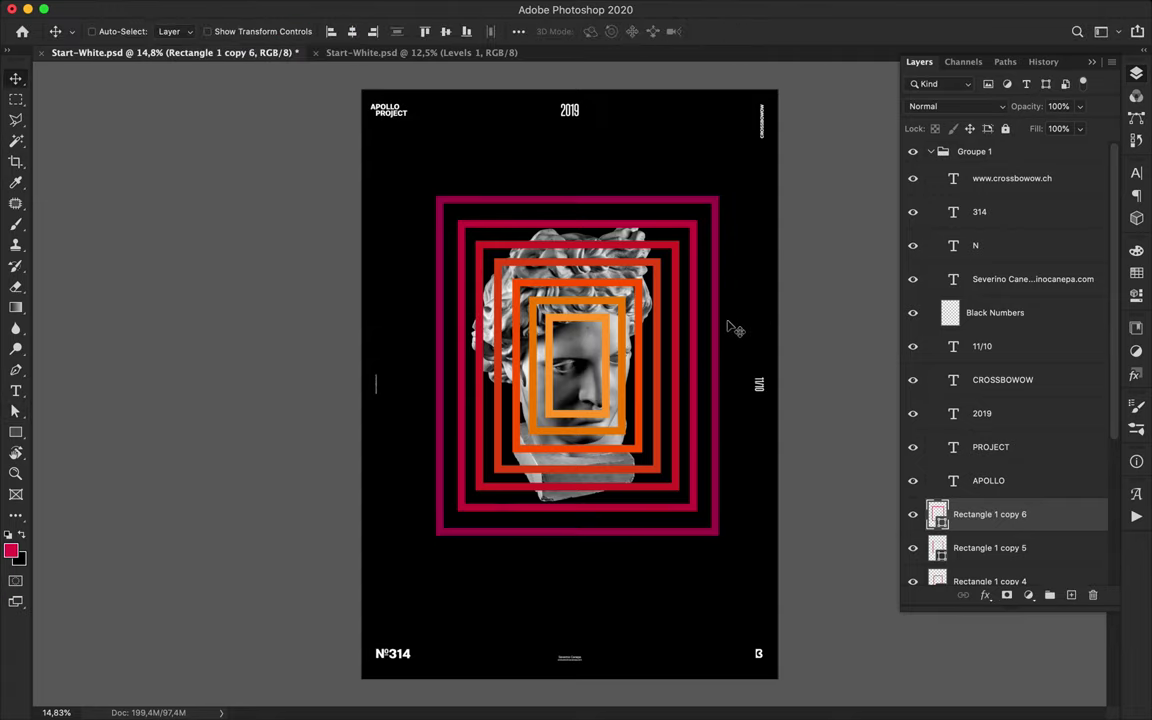
Step: Duplicate the dark magenta frame and enlarge the copy around its centre to about 5389 × 6362 px
key(super+j)
key(super+t)
drag(718, 533, 737, 553)
key(Return)
Step: Recolour the stroke of the new outermost frame to a bright purplish magenta
key(a)
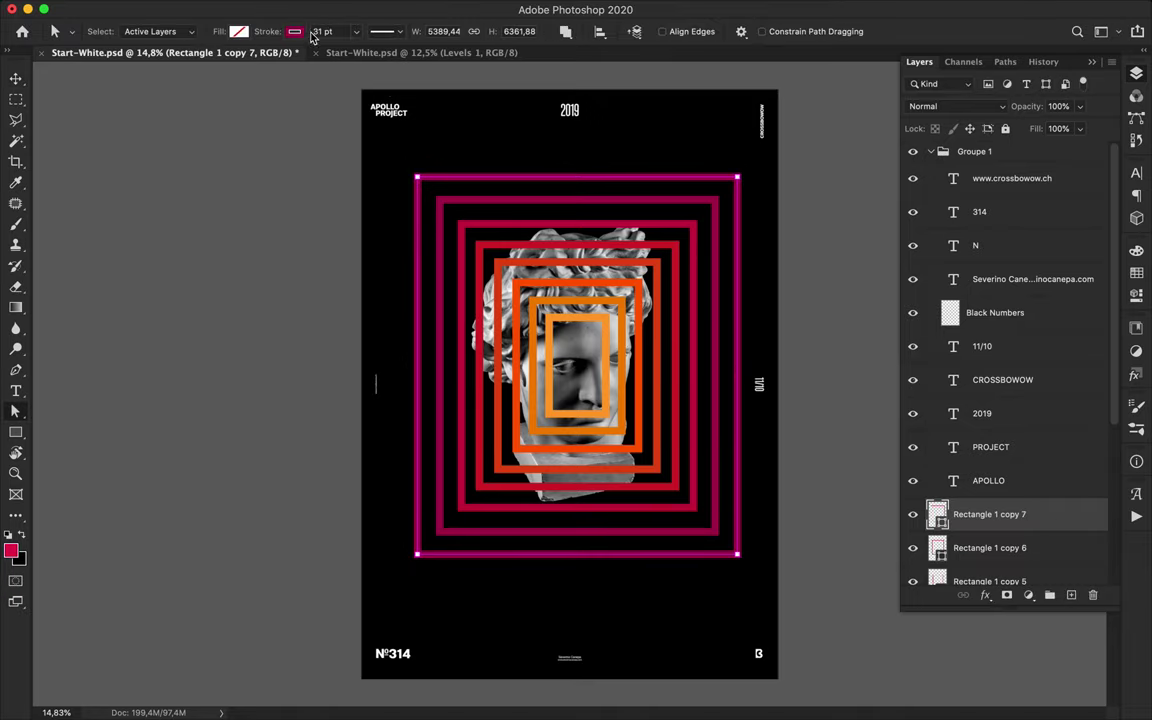
click(294, 31)
click(230, 215)
key(Return)
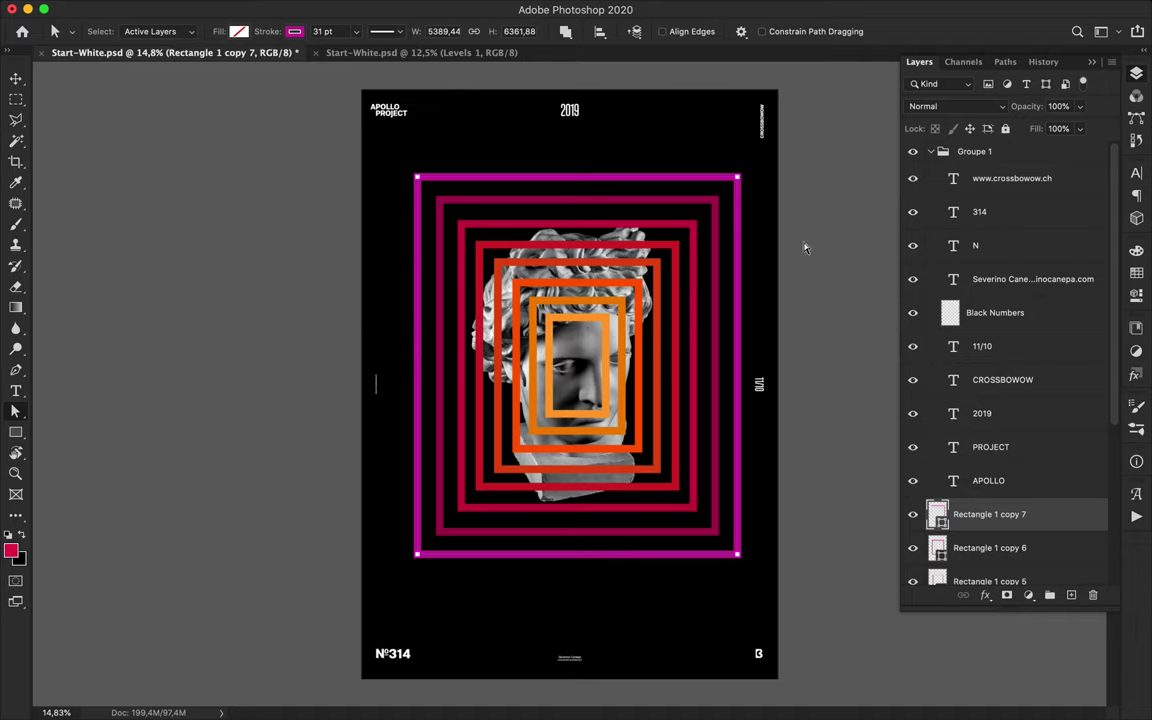
Step: Select all the rectangle layers together with the Levels 1 statue layer and centre them horizontally and vertically on the poster
click(763, 345)
scroll(1041, 496, down, 5)
shift+click(1041, 498)
key(v)
click(354, 31)
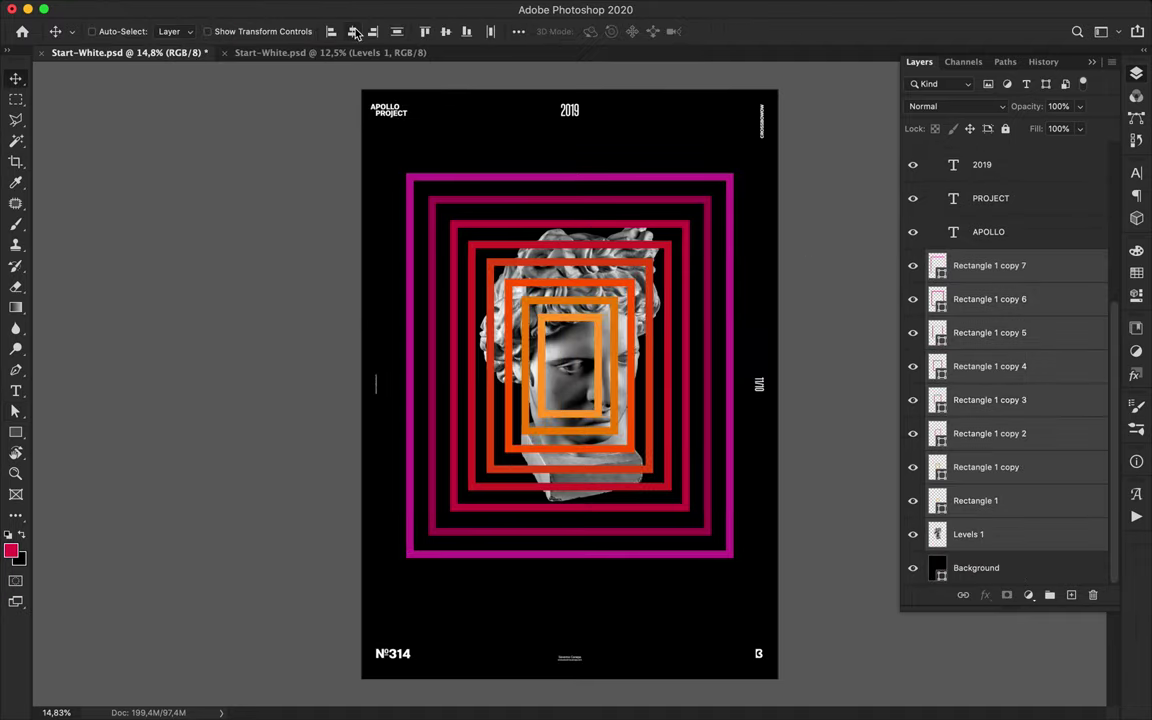
click(450, 33)
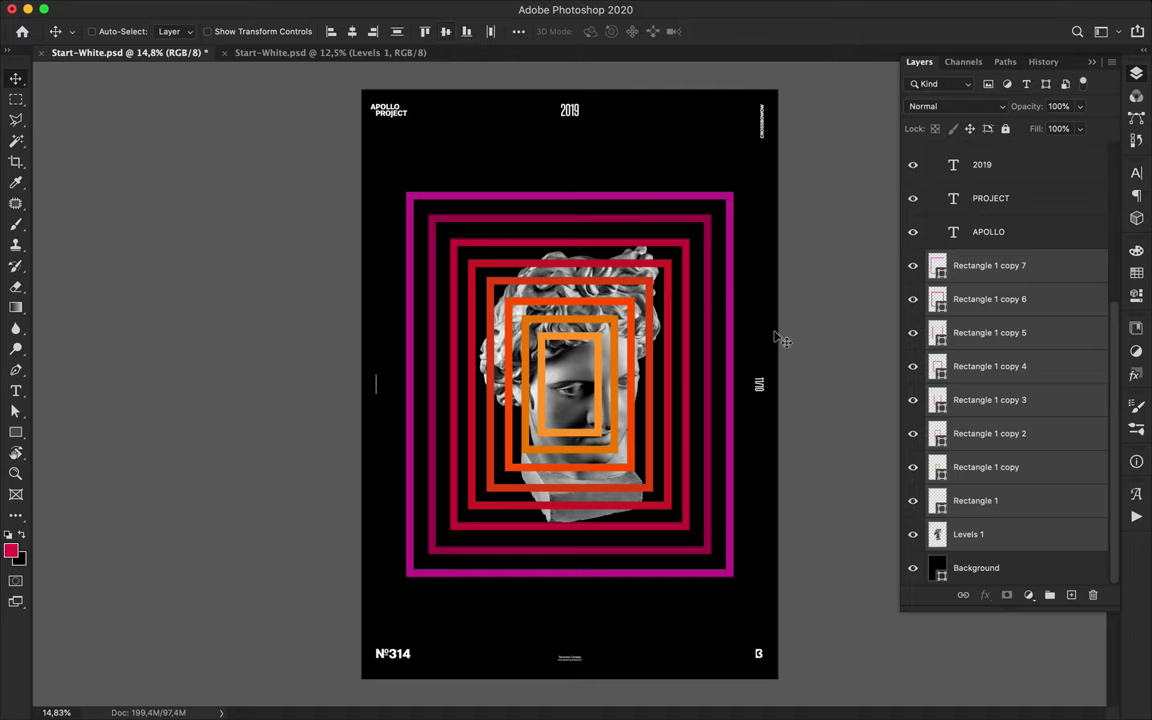
Step: Duplicate the outermost magenta frame and enlarge the copy slightly around its centre
click(1020, 266)
key(super+j)
key(super+t)
mouse_move(733, 576)
mouse_down()
mouse_move(746, 605)
mouse_move(729, 572)
mouse_move(740, 582)
mouse_up()
key(Return)
Step: Scale the second-outermost frame down slightly and the outermost frame to about 97% around their centres
key(alt+bracketleft)
key(super+t)
key(Return)
key(alt+bracketright)
key(super+t)
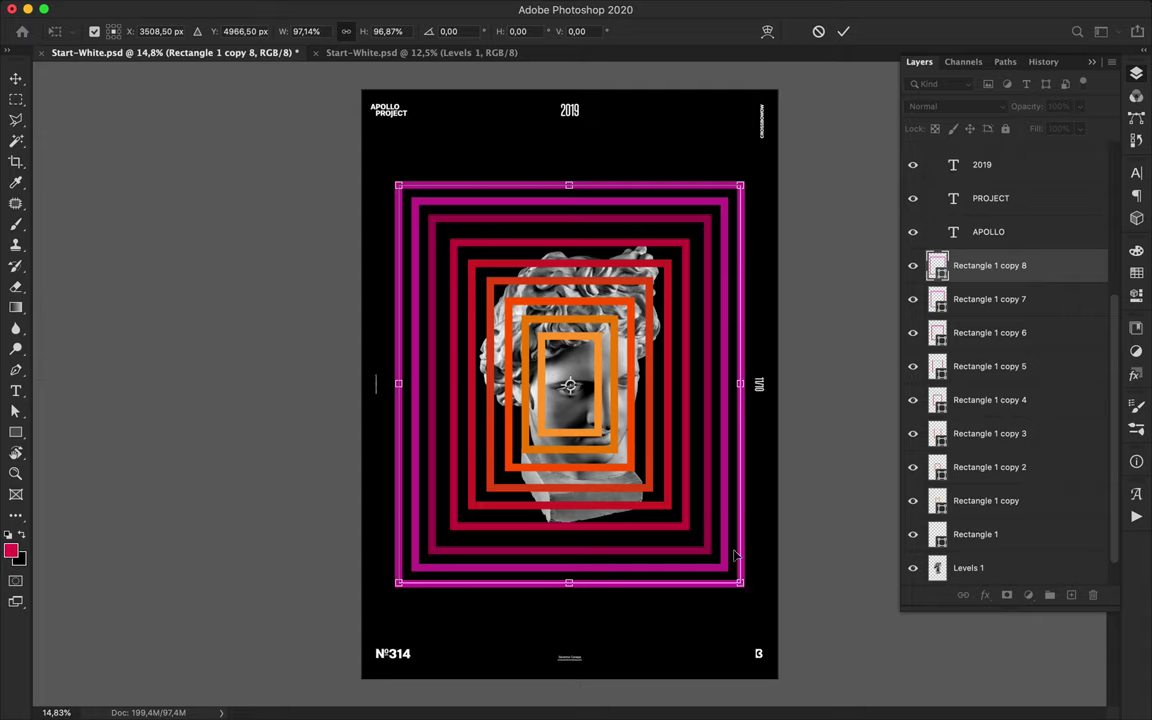
key(Return)
Step: Scale the dark magenta Rectangle 1 copy 6 frame down slightly around its centre
key(alt+bracketleft)
key(alt+bracketleft)
key(super+t)
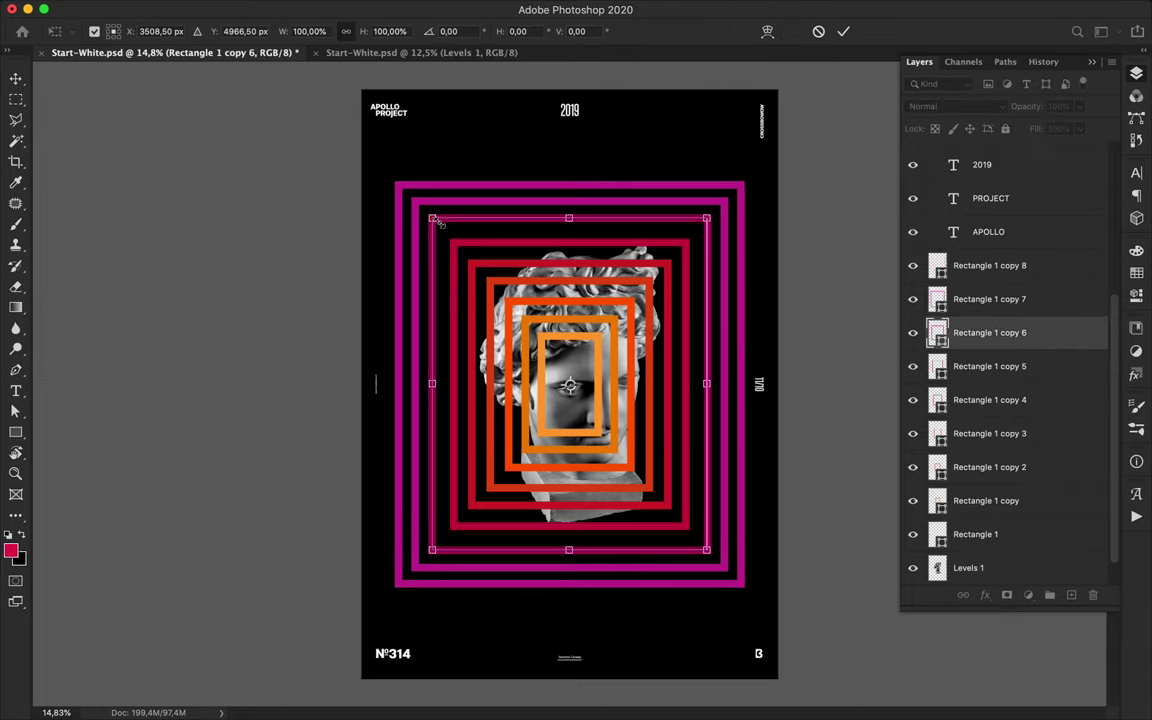
drag(438, 222, 442, 226)
key(Return)
Step: Try to scale the two outermost frames down together from their upper corners
key(alt+bracketright)
key(alt+shift+bracketright)
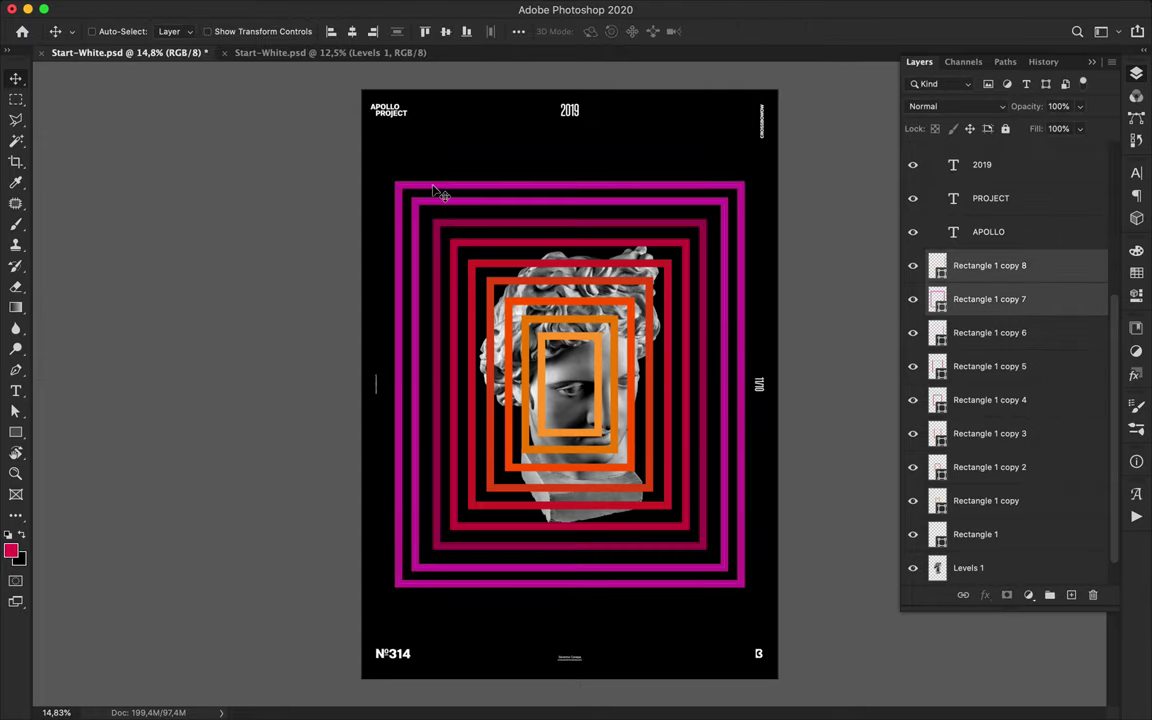
key(super+t)
drag(397, 183, 404, 190)
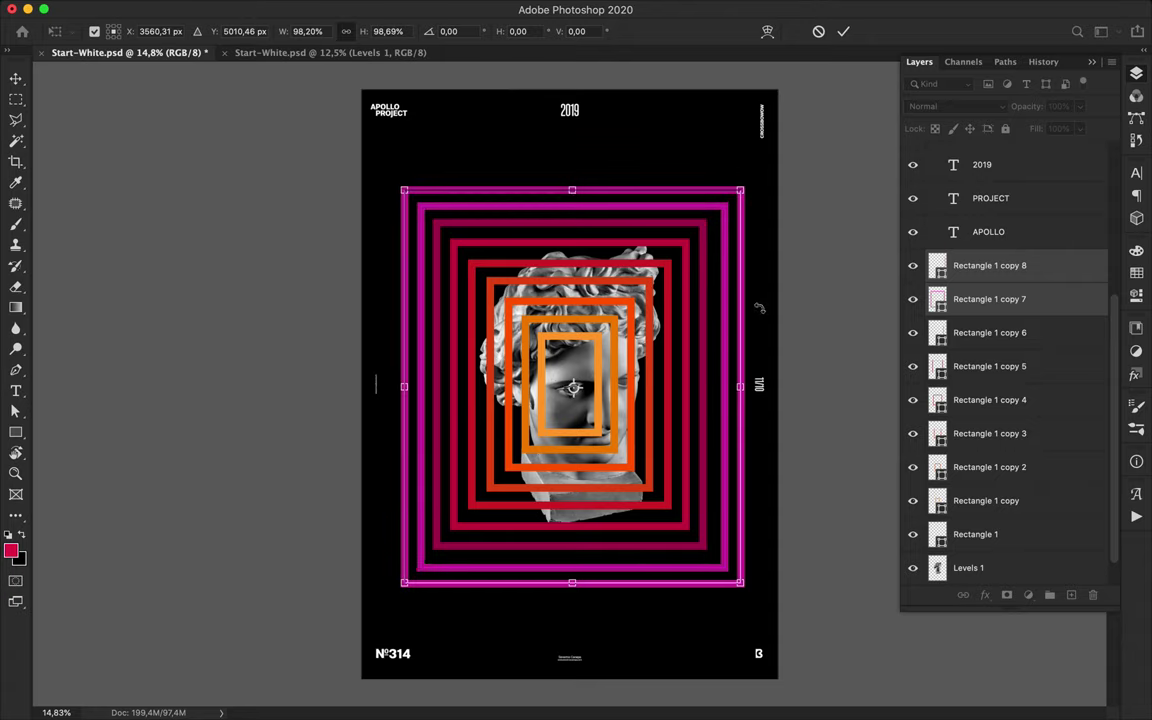
drag(739, 190, 735, 195)
key(Return)
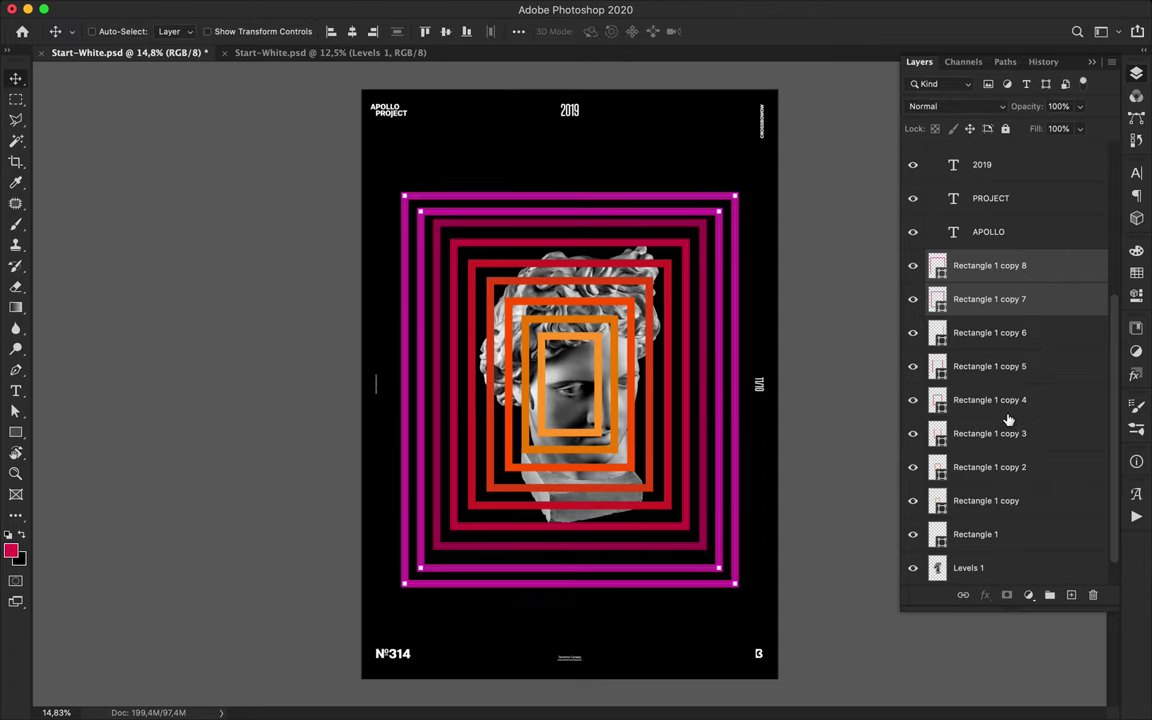
Step: Try to centre the frames and the statue on the poster again, horizontally and vertically
scroll(983, 320, down, 2)
shift+click(993, 538)
click(351, 32)
click(446, 33)
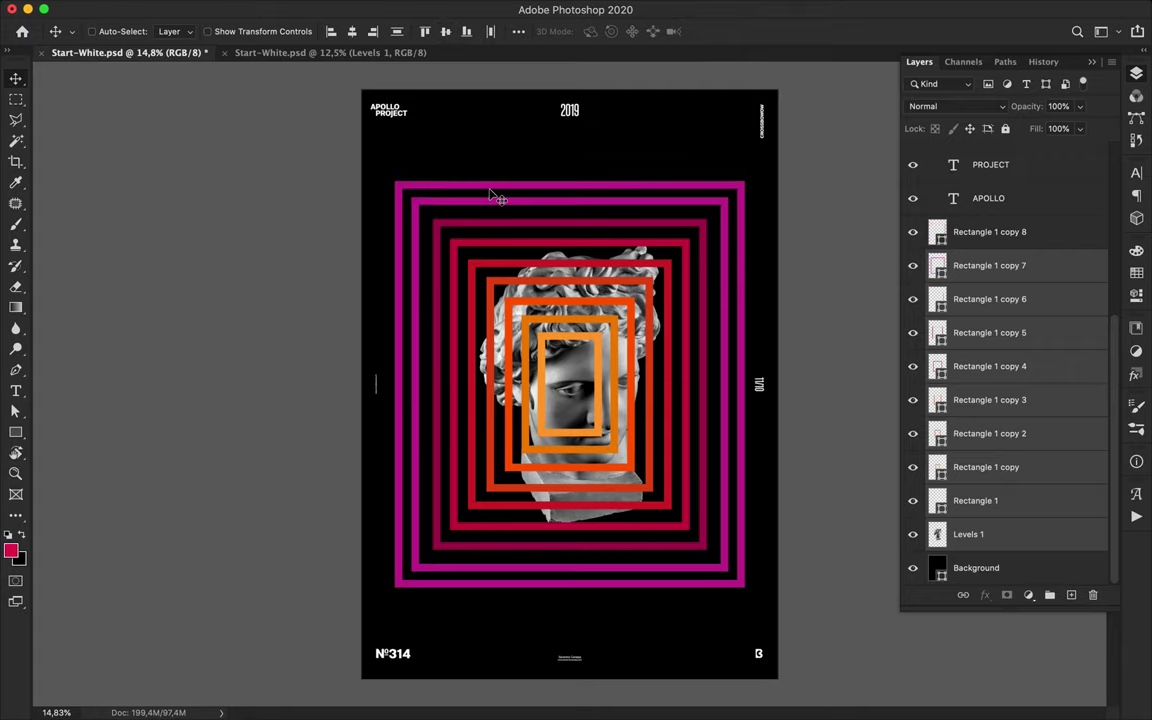
Step: Scale the second-outermost frame down slightly and the outermost frame to about 5537 × 6494 px to tighten their spacing
super+click(457, 208)
key(super+t)
mouse_move(410, 198)
mouse_down()
mouse_move(379, 188)
mouse_move(418, 205)
mouse_move(405, 193)
mouse_up()
key(Return)
super+click(399, 200)
key(super+t)
key(Return)
Step: Recolour the stroke of the Rectangle 1 copy 8 frame to purple
key(a)
click(294, 33)
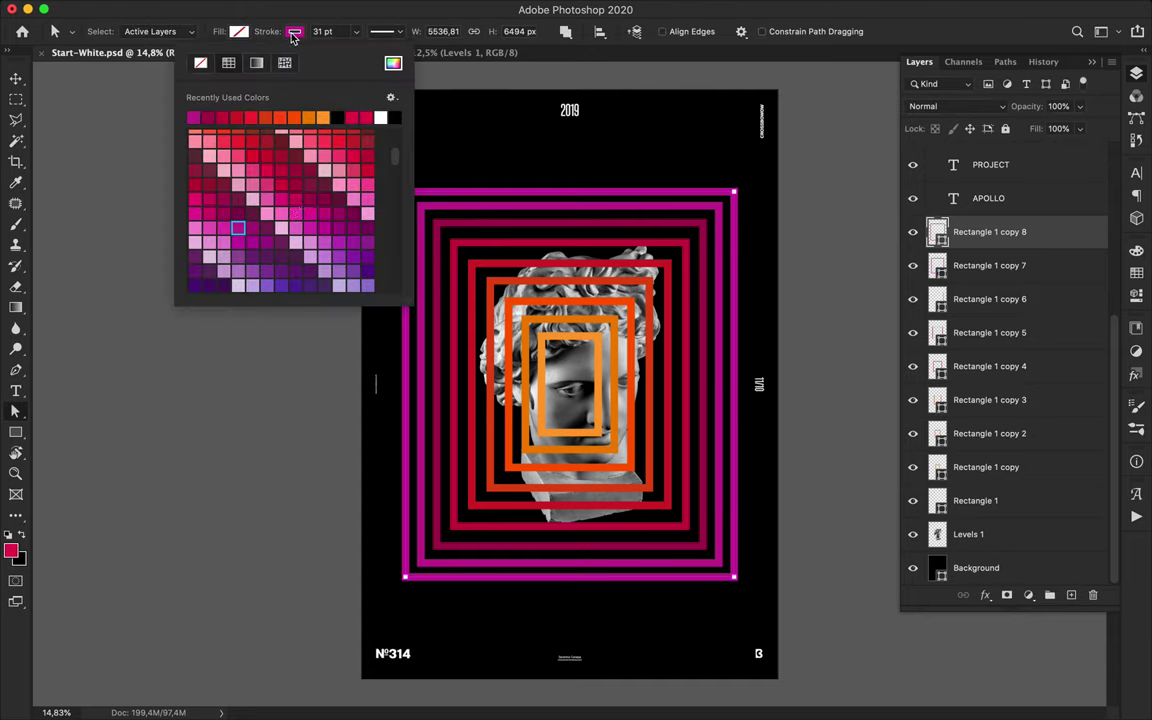
click(352, 240)
key(v)
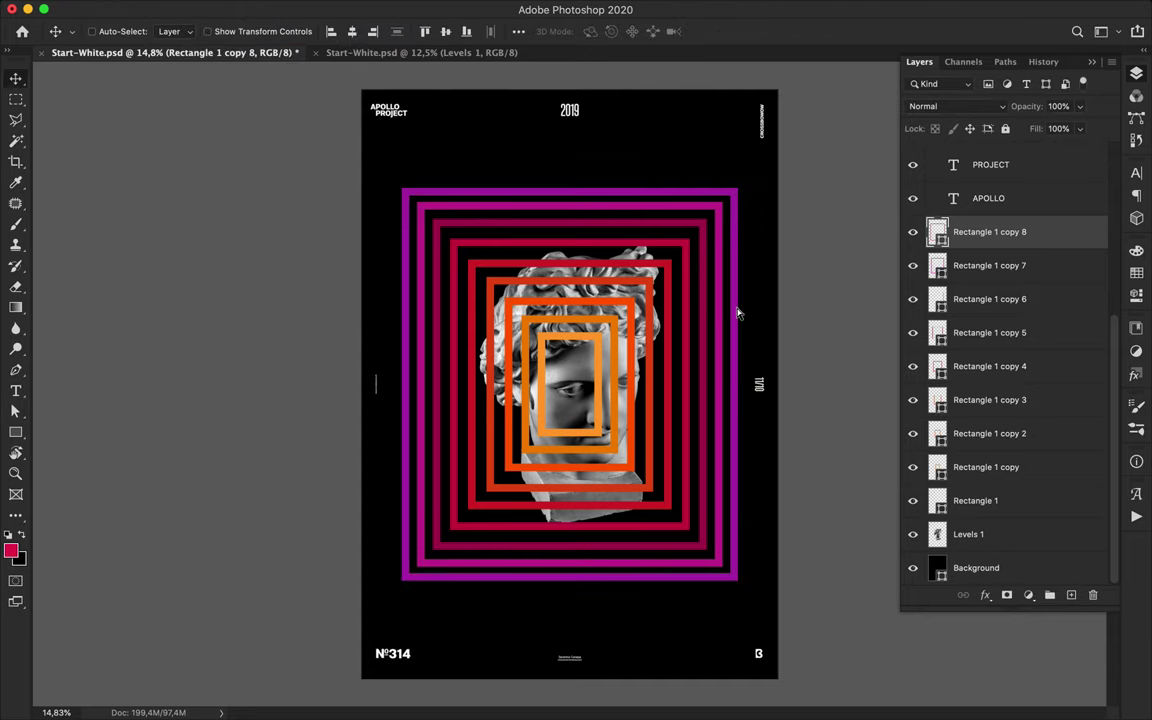
Step: Duplicate the purple frame and enlarge the copy around its centre to about 6009 × 7048 px
key(super+j)
key(super+t)
mouse_move(570, 188)
mouse_down()
mouse_move(571, 173)
mouse_move(540, 175)
mouse_move(600, 172)
mouse_up()
key(Return)
Step: Recolour the stroke of the new outermost frame to a dark purple
key(a)
click(294, 31)
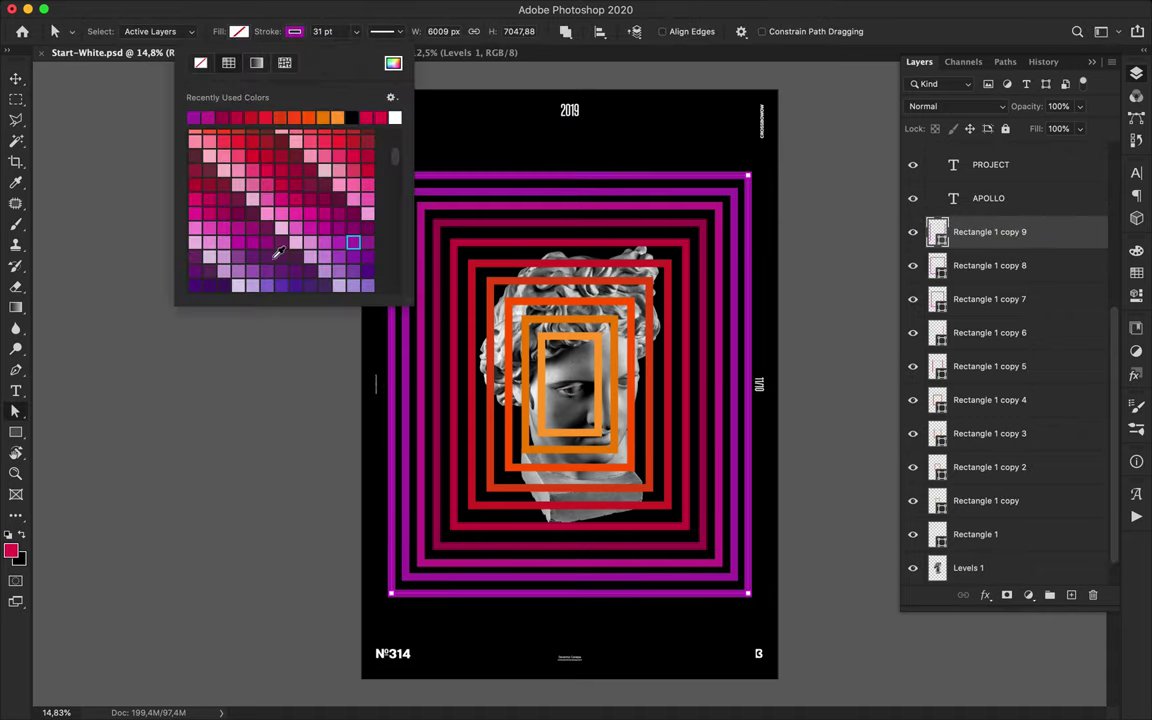
click(264, 256)
click(817, 315)
click(817, 315)
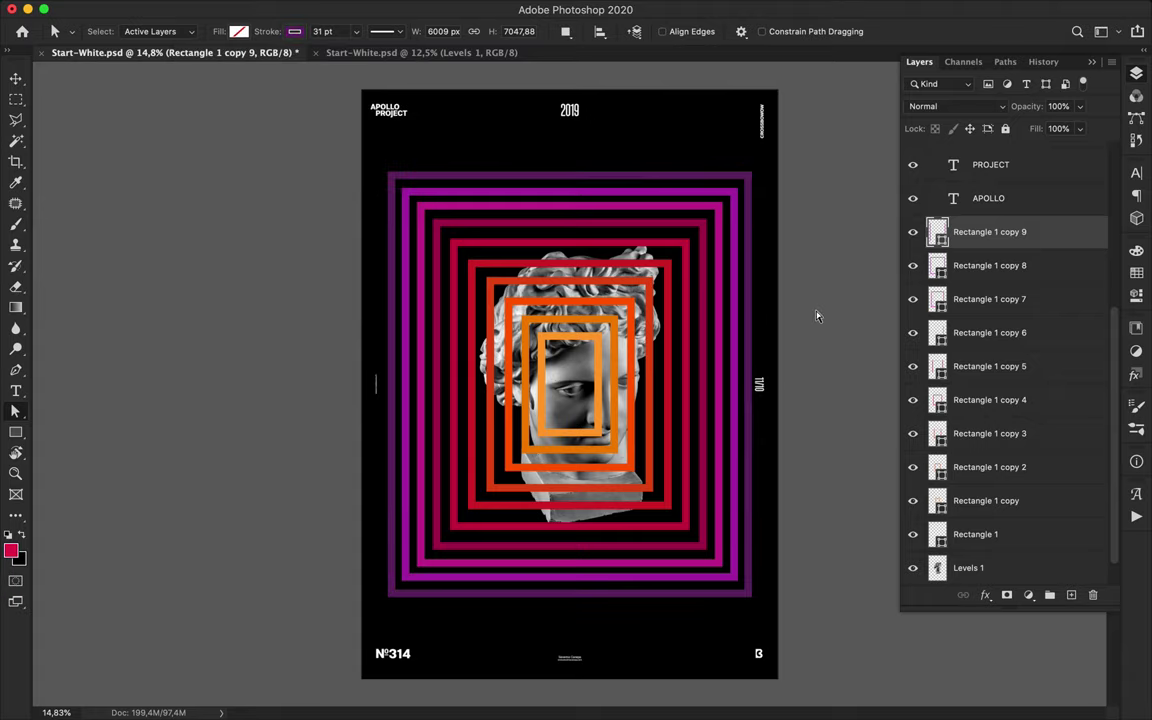
Step: Duplicate the dark purple frame and enlarge the copy around its centre to about 6402 × 7508 px
key(ctrl+j)
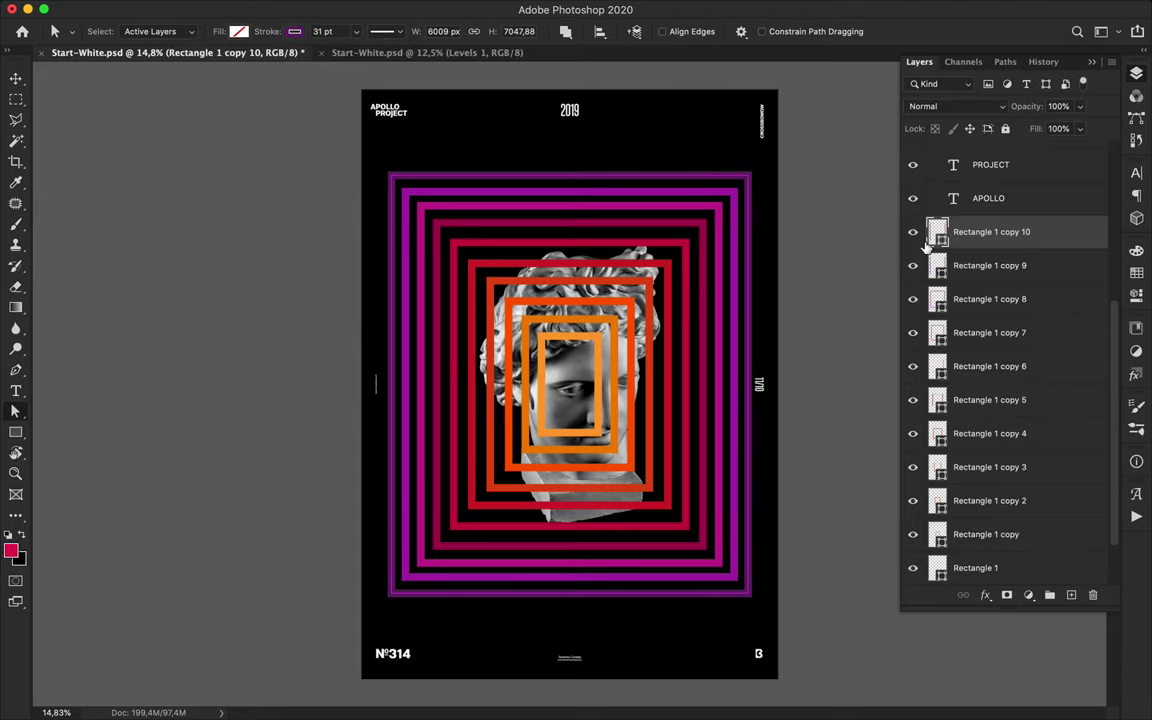
key(ctrl+t)
drag(750, 172, 763, 158)
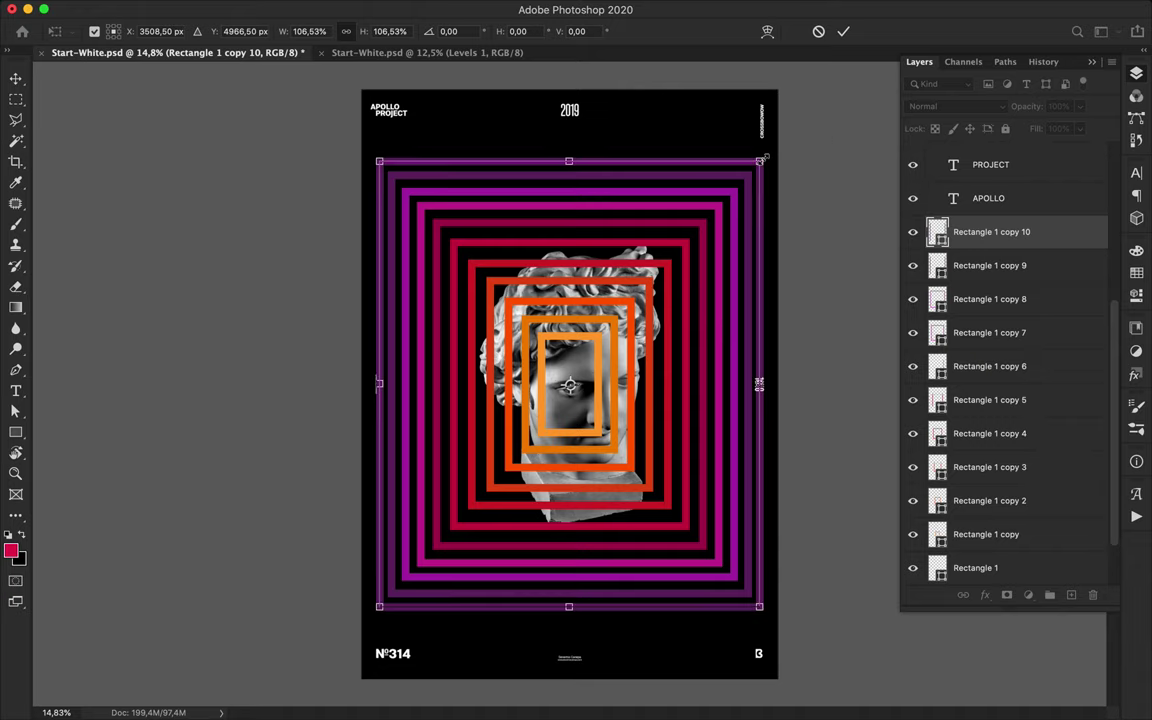
key(Return)
Step: Recolour the stroke of the new outermost frame to a blue-violet
key(a)
click(238, 31)
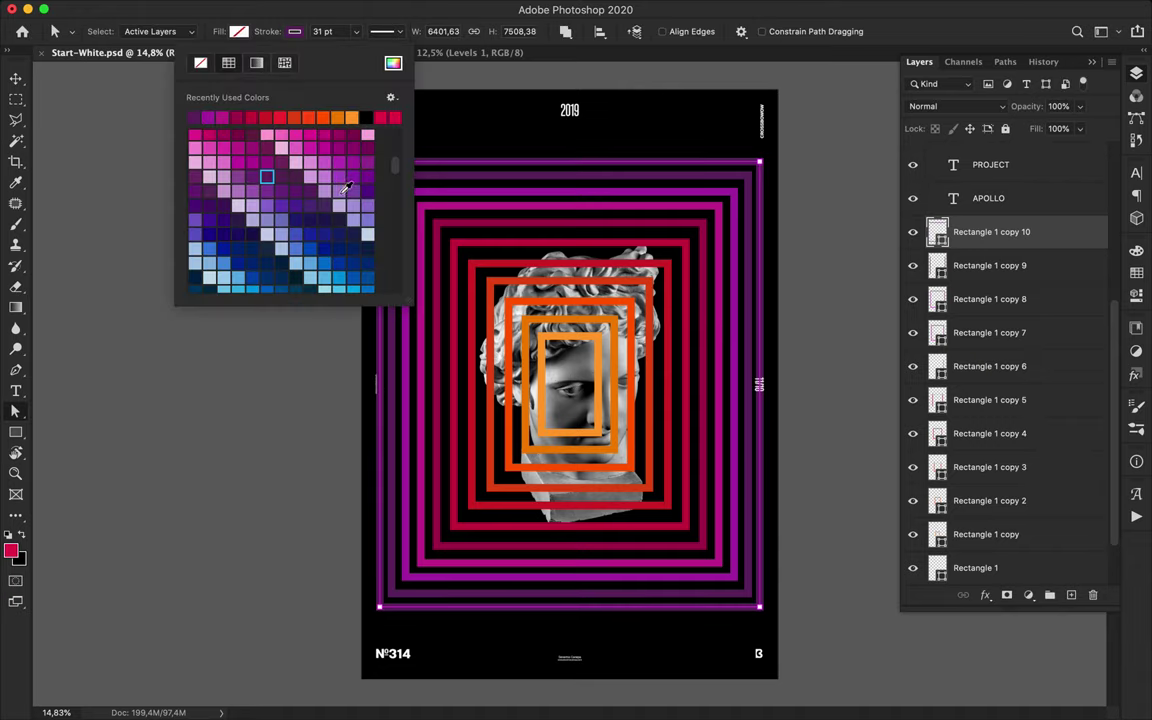
click(291, 199)
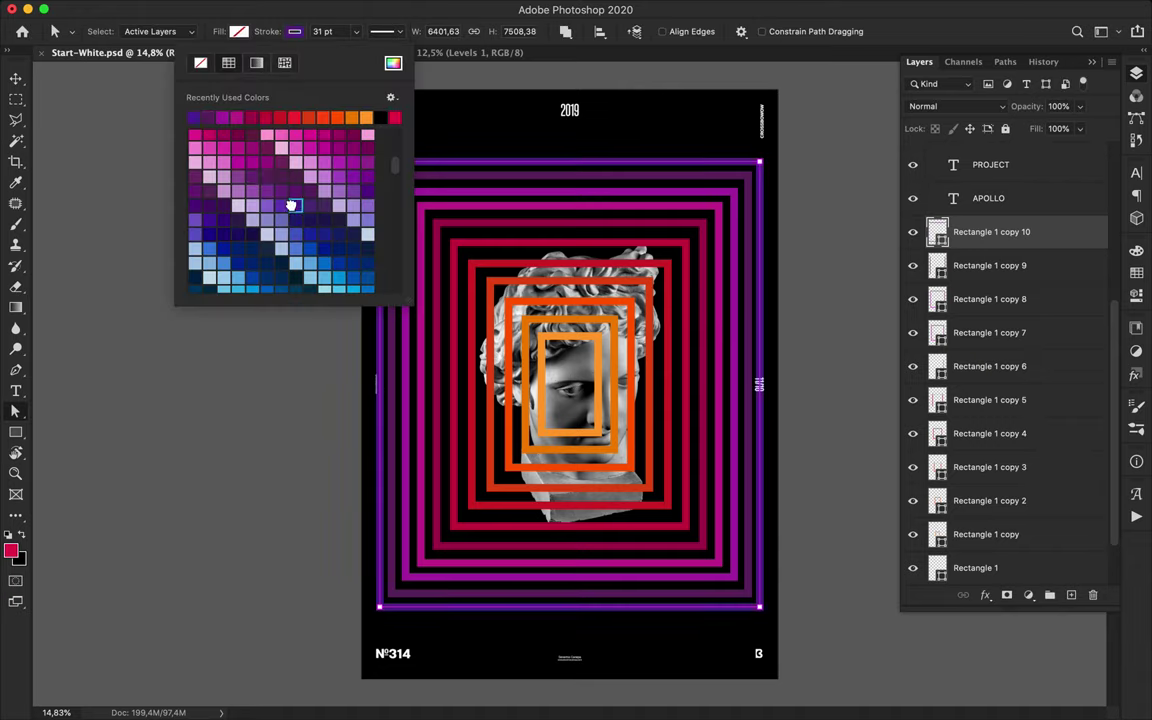
click(828, 272)
Step: Duplicate the blue-violet frame, enlarge the copy to about 6823 × 8002 px and give it a blue stroke
key(ctrl+j)
key(ctrl+t)
mouse_move(569, 157)
mouse_down()
mouse_move(566, 103)
mouse_move(569, 147)
mouse_up()
key(Return)
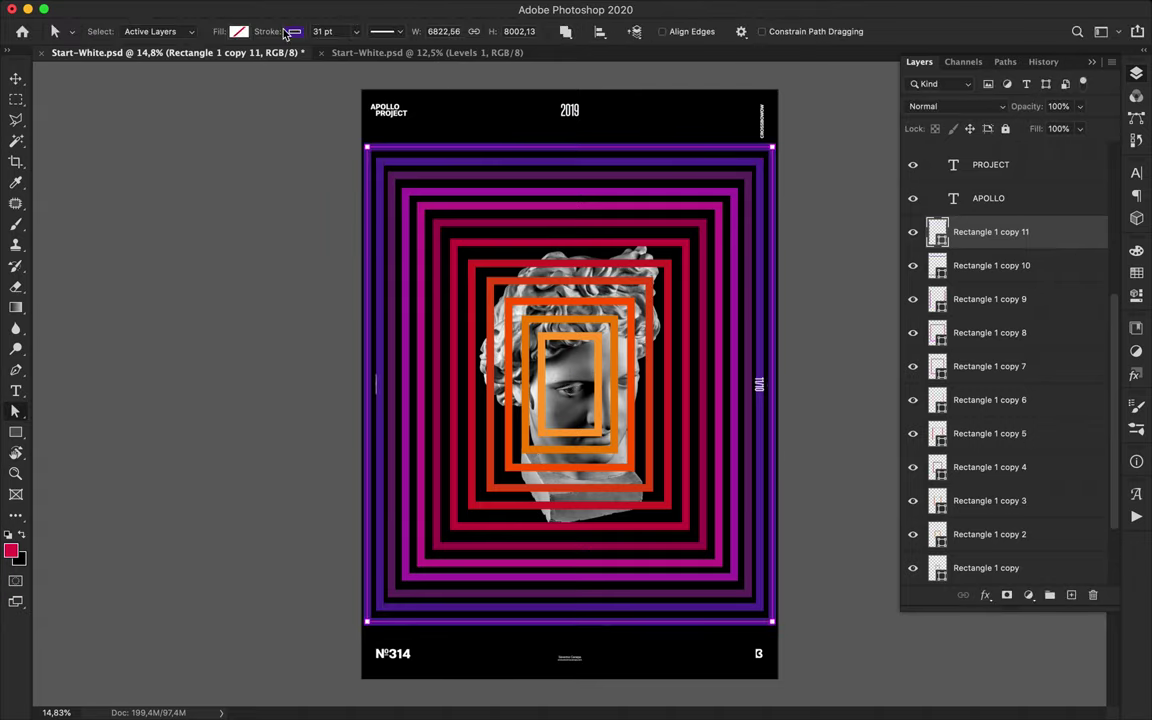
click(295, 31)
click(303, 230)
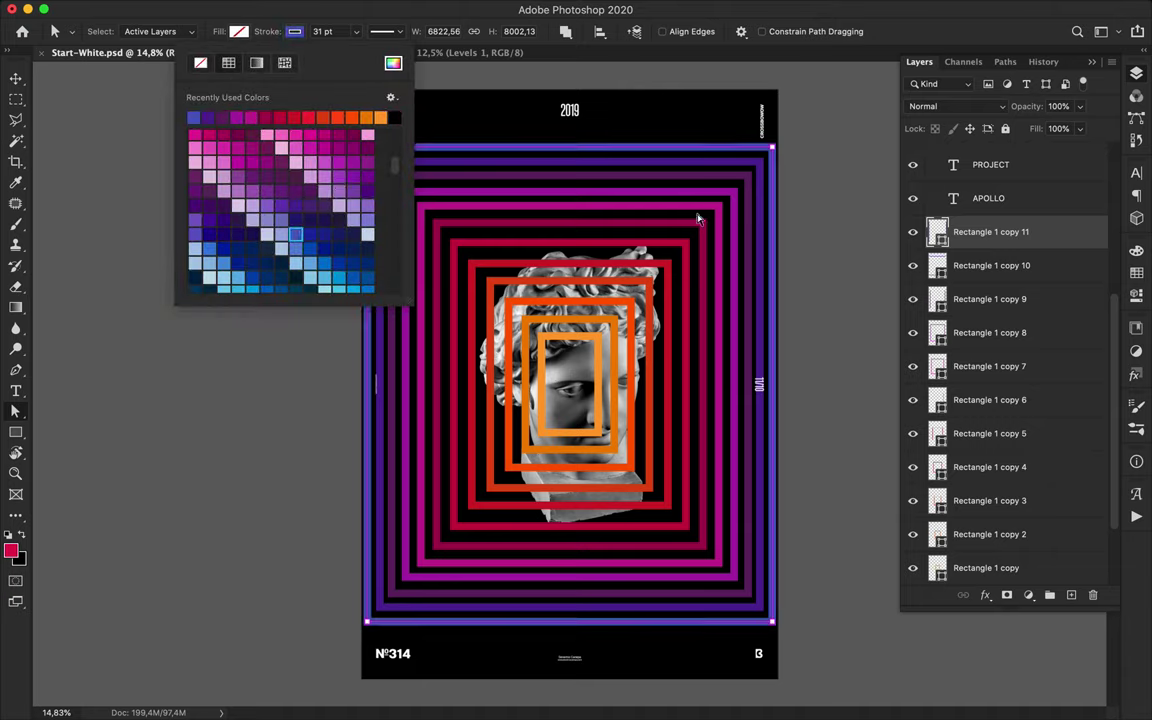
Step: Duplicate the outermost blue-violet frame, enlarge the copy to about 7196 × 8440 px and give it a brighter blue stroke
click(803, 240)
key(ctrl+j)
key(ctrl+t)
drag(761, 383, 786, 396)
key(Return)
click(295, 31)
scroll(322, 230, down, 2)
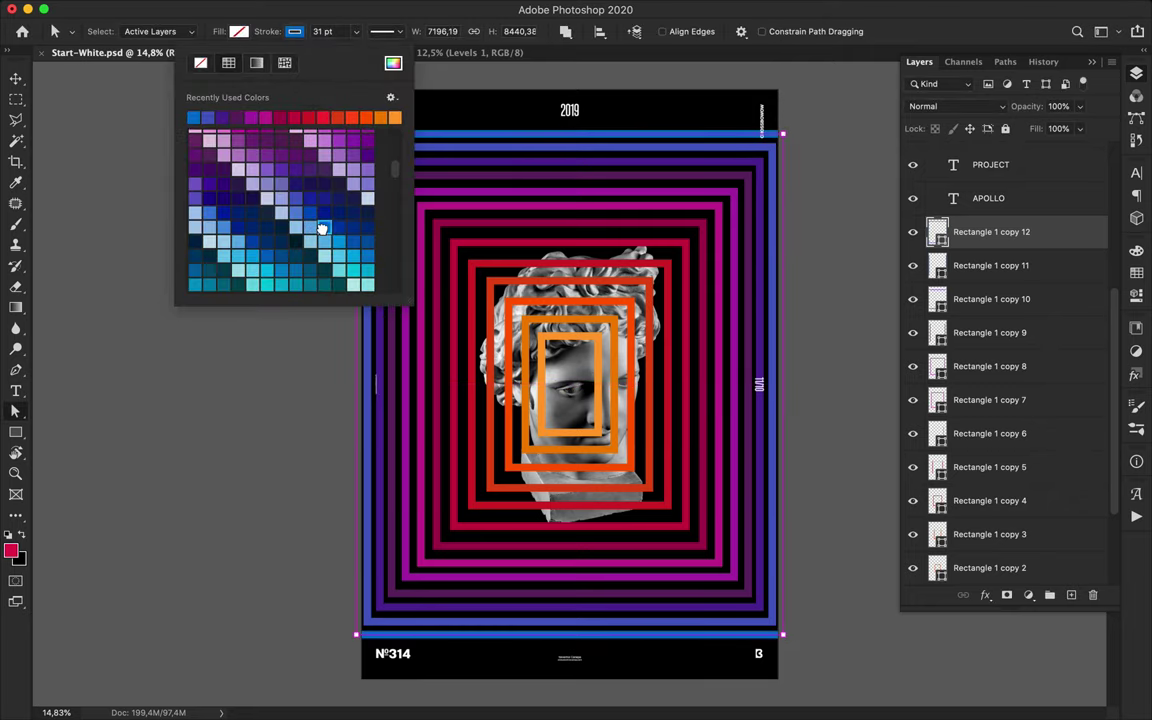
click(322, 230)
key(v)
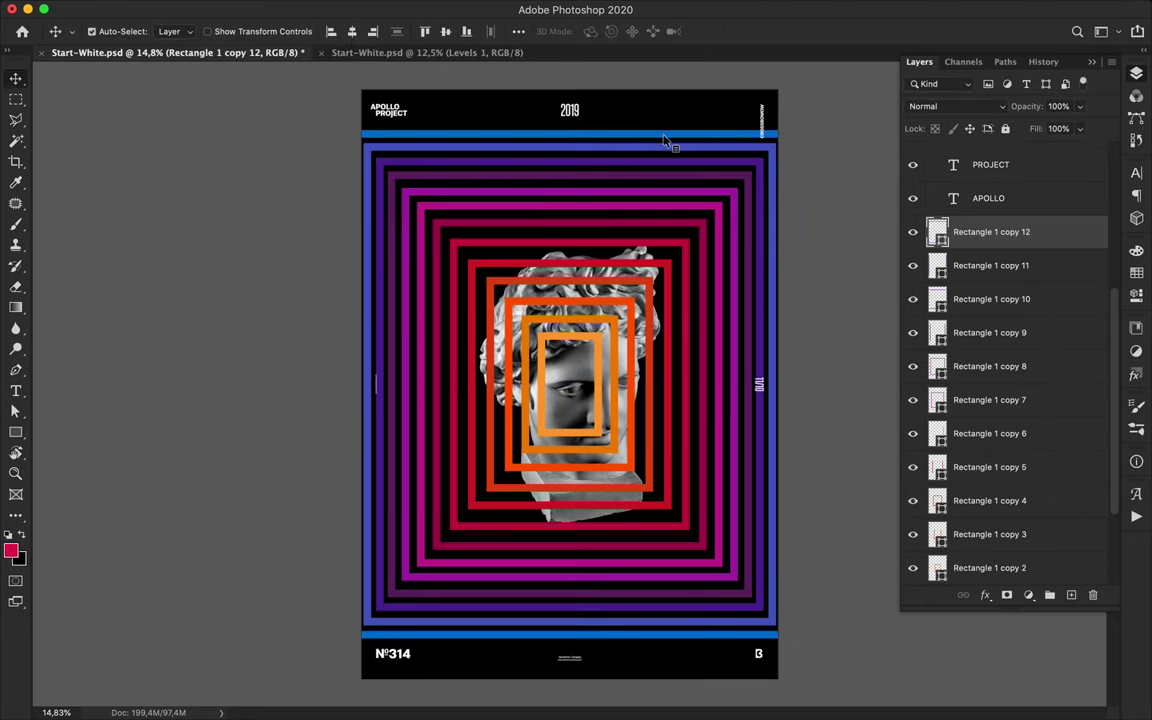
Step: Duplicate the innermost orange frame, place the copy one layer below it and shrink it to about 561 × 956 px
scroll(657, 366, up, 5)
super+click(631, 363)
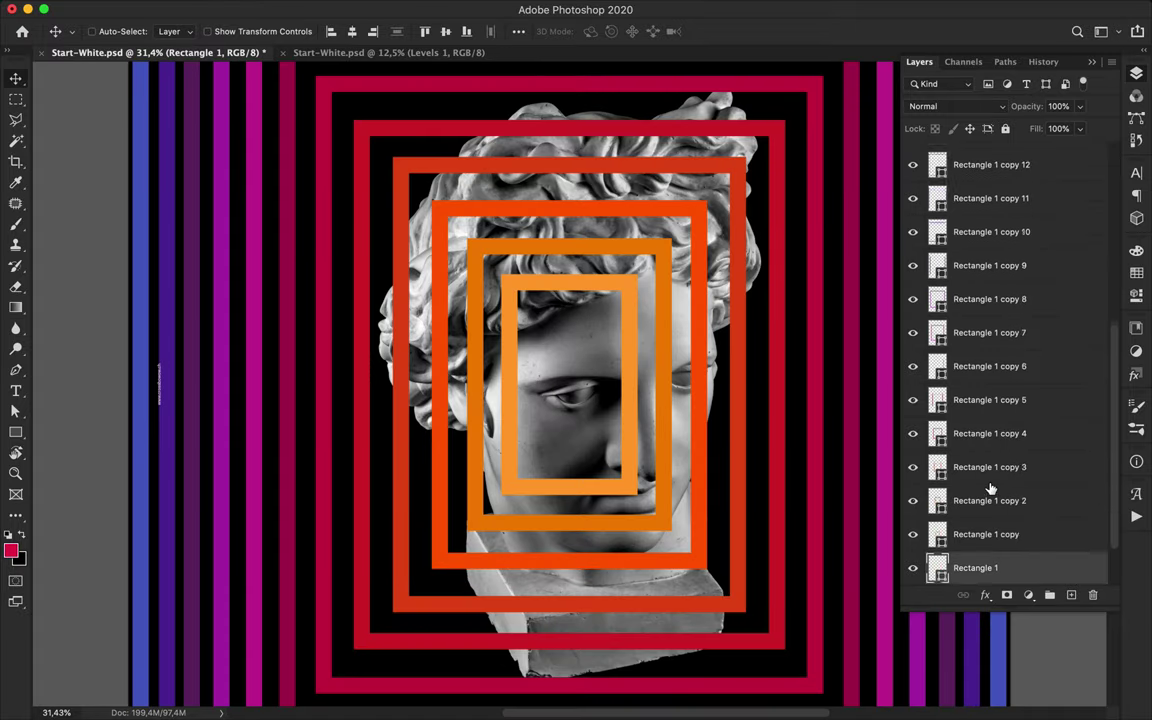
scroll(990, 488, down, 3)
key(alt+super+g)
drag(992, 522, 997, 519)
key(ctrl+t)
drag(634, 273, 606, 324)
key(Return)
Step: Recolour the stroke of the new innermost frame to yellow
key(a)
click(294, 31)
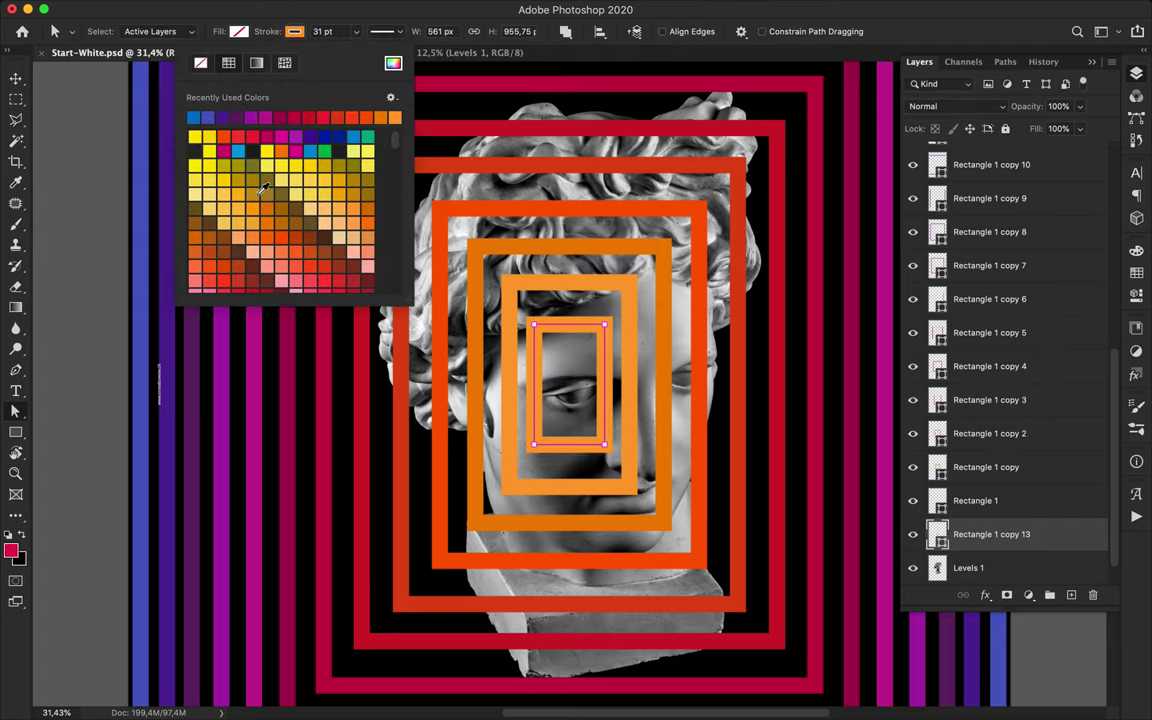
click(238, 180)
click(572, 322)
scroll(579, 326, down, 3)
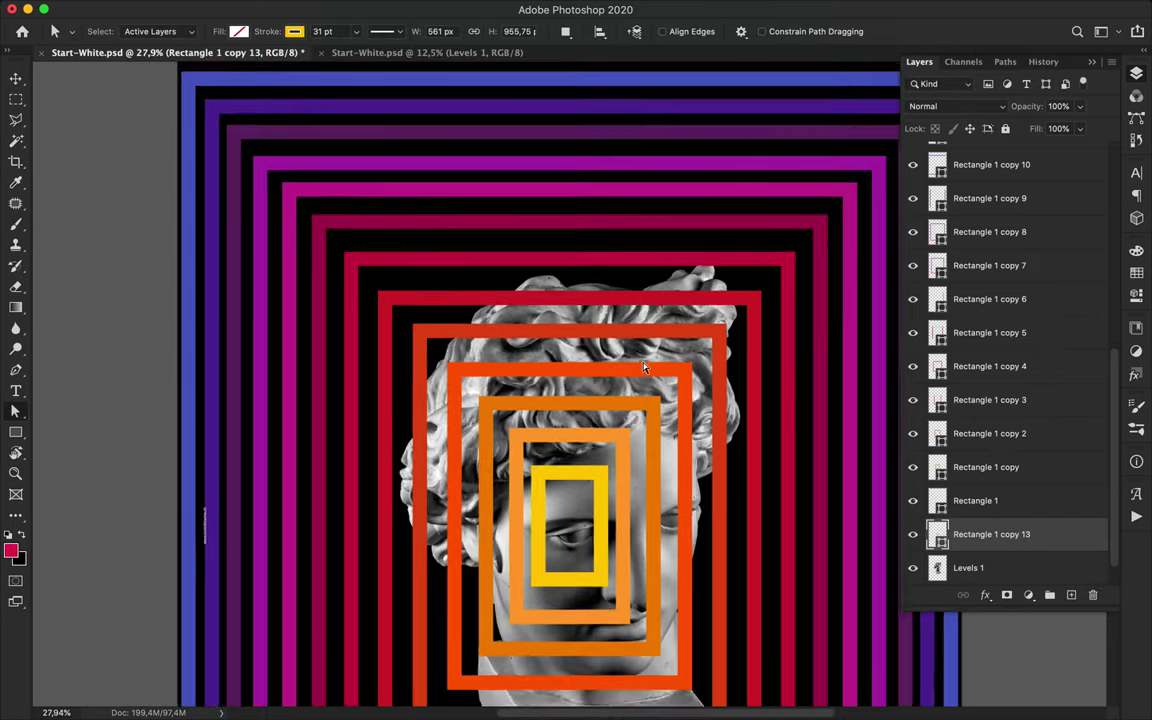
Step: Draw a straight diagonal path about 3386 × 3824 px from the yellow frame's upper-right corner past the poster's right edge, above the statue layer
click(1009, 568)
key(p)
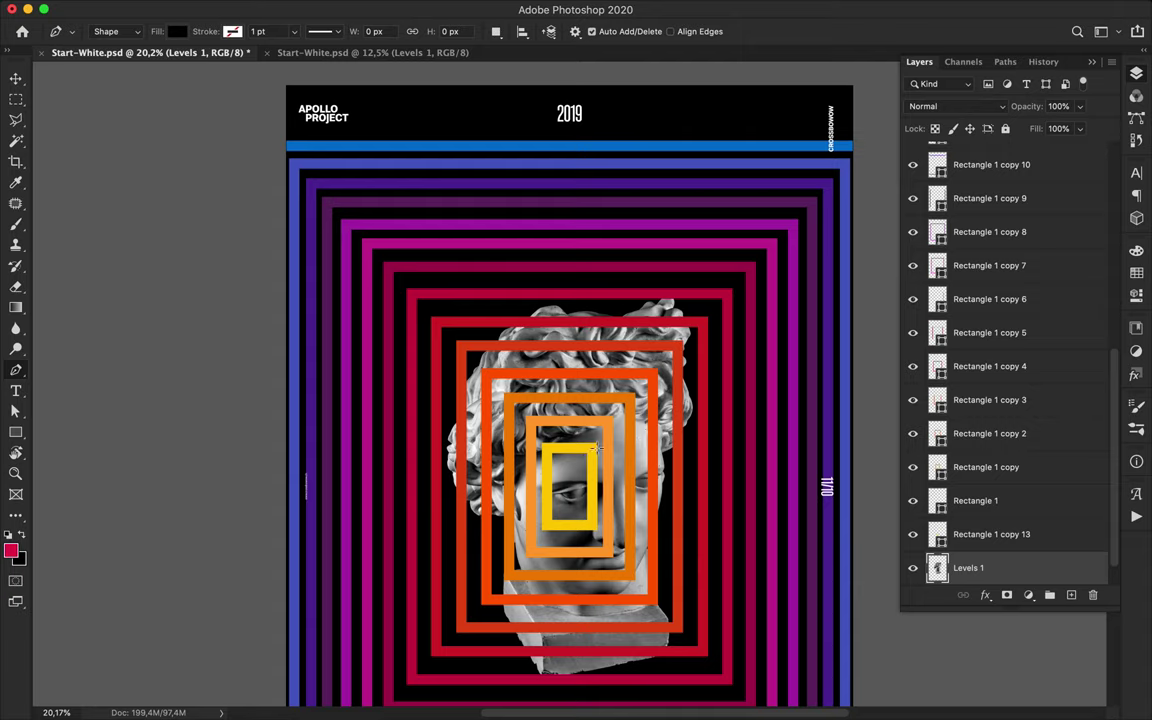
click(591, 449)
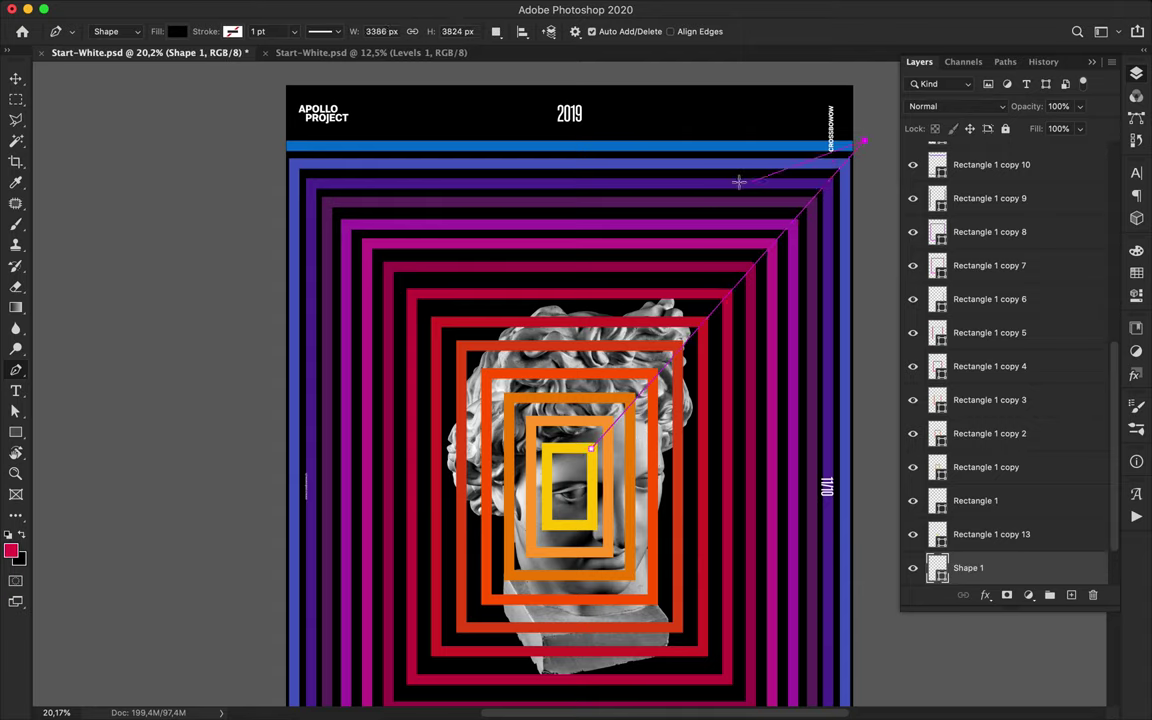
Step: Give the diagonal path no fill and a thick yellow stroke
key(a)
click(239, 31)
click(145, 63)
click(295, 31)
click(195, 151)
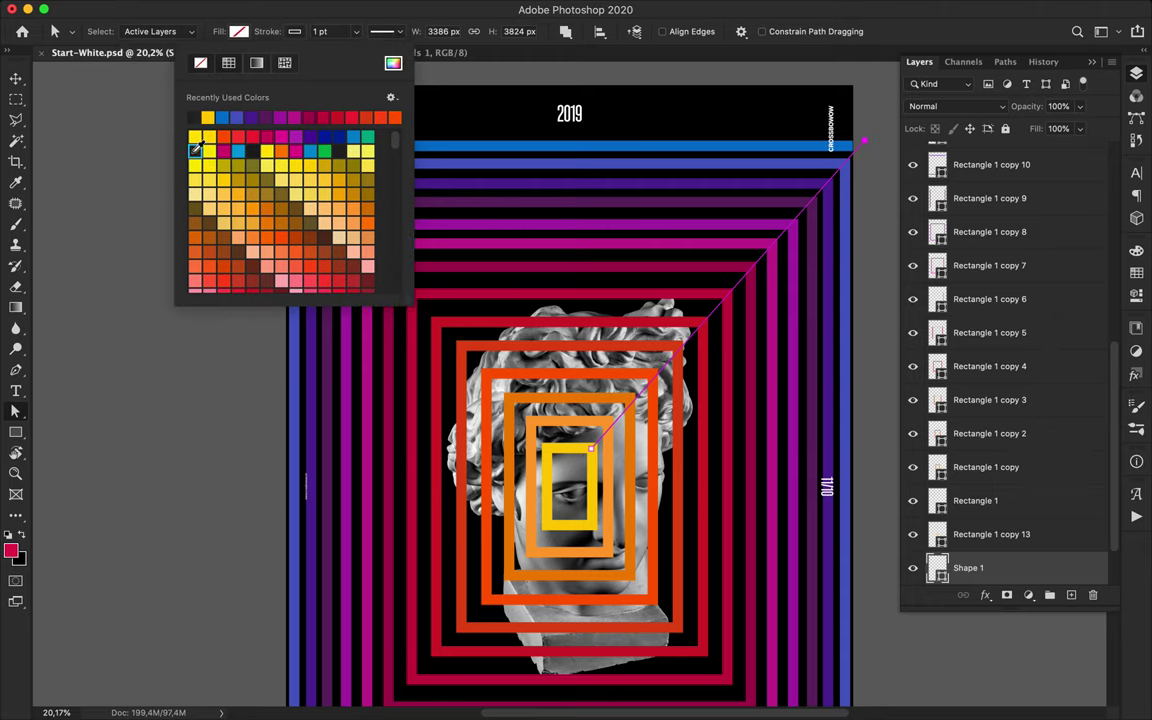
scroll(289, 146, down, 3)
click(311, 141)
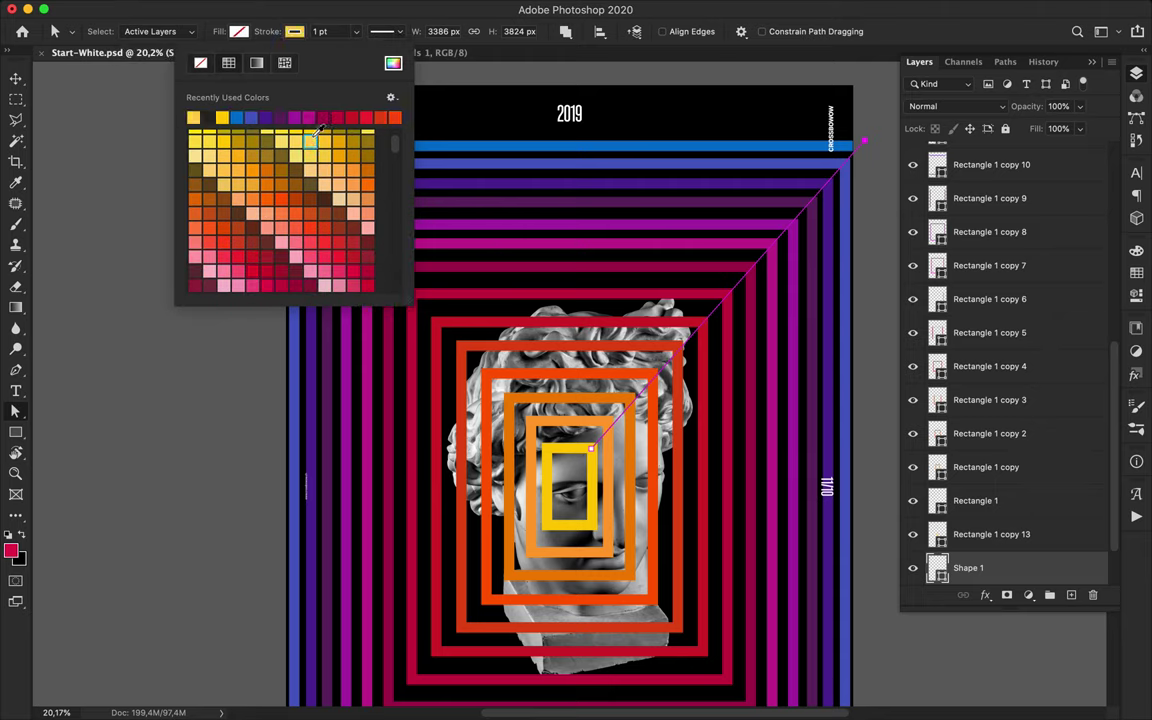
click(341, 31)
key(Return)
key(v)
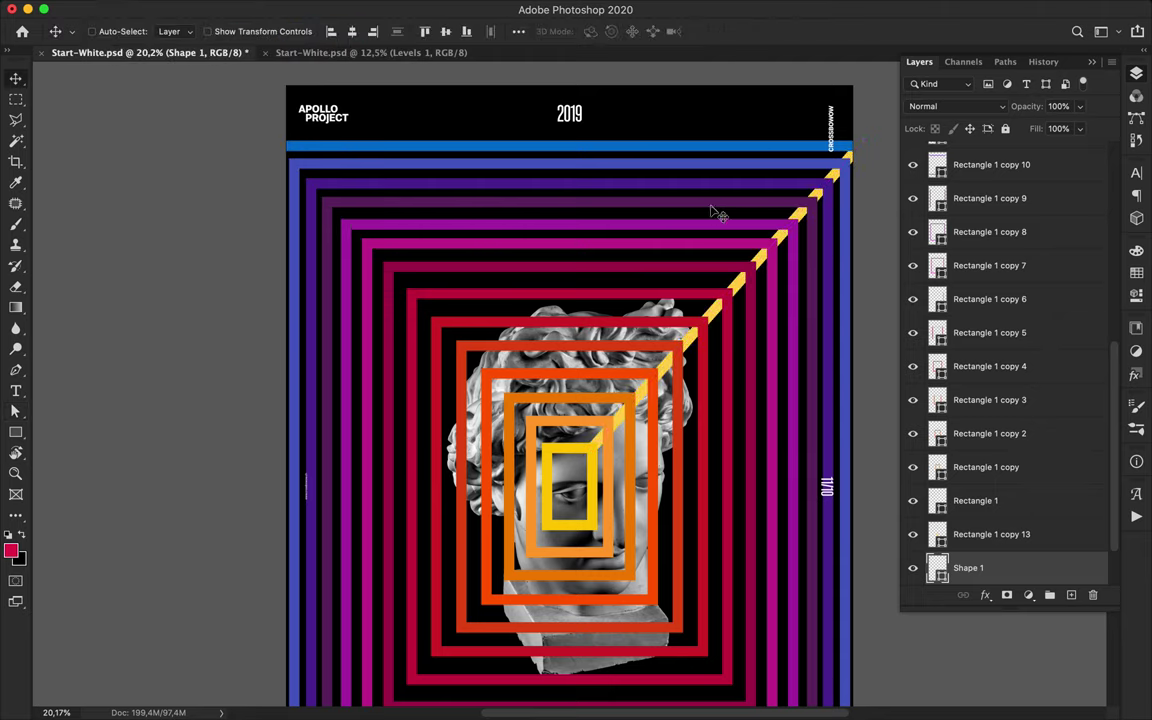
Step: Reduce the height of the light orange frame around its centre, keeping its width
scroll(648, 420, up, 2)
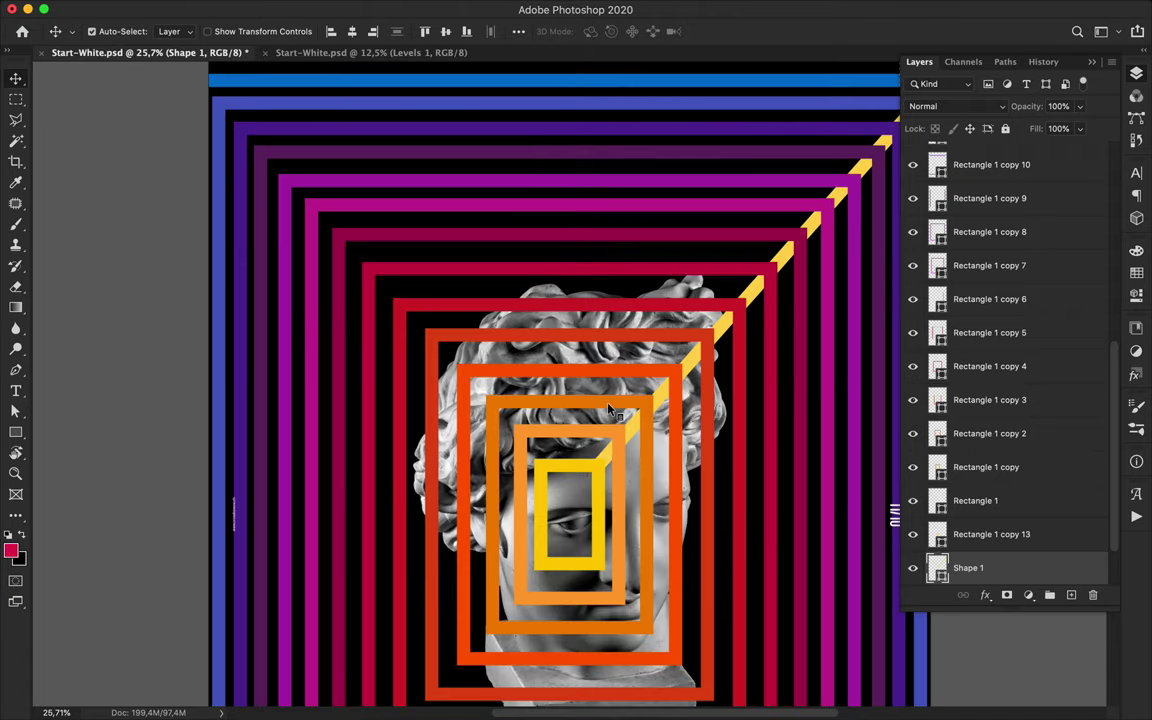
click(605, 408)
click(586, 440)
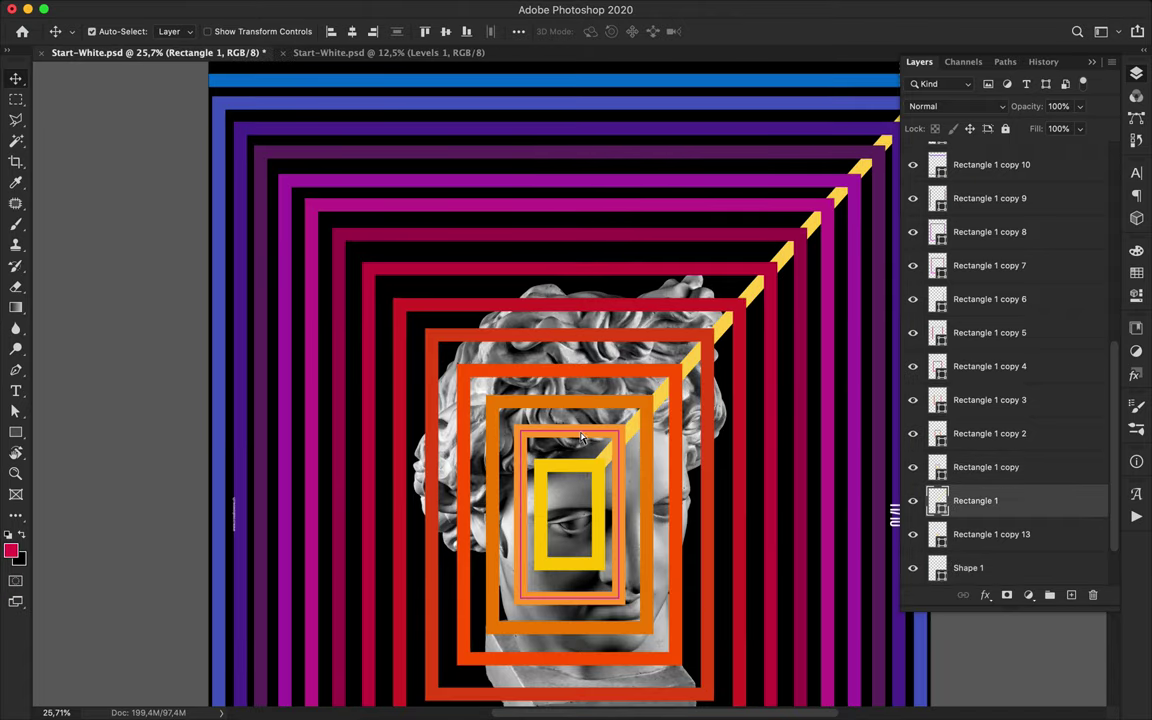
key(ctrl+t)
drag(569, 433, 569, 443)
right_click(561, 399)
click(549, 404)
key(Return)
Step: Scale the darker orange frame to 90.95% height around its centre, keeping its width
click(575, 403)
key(super+t)
drag(569, 400, 569, 408)
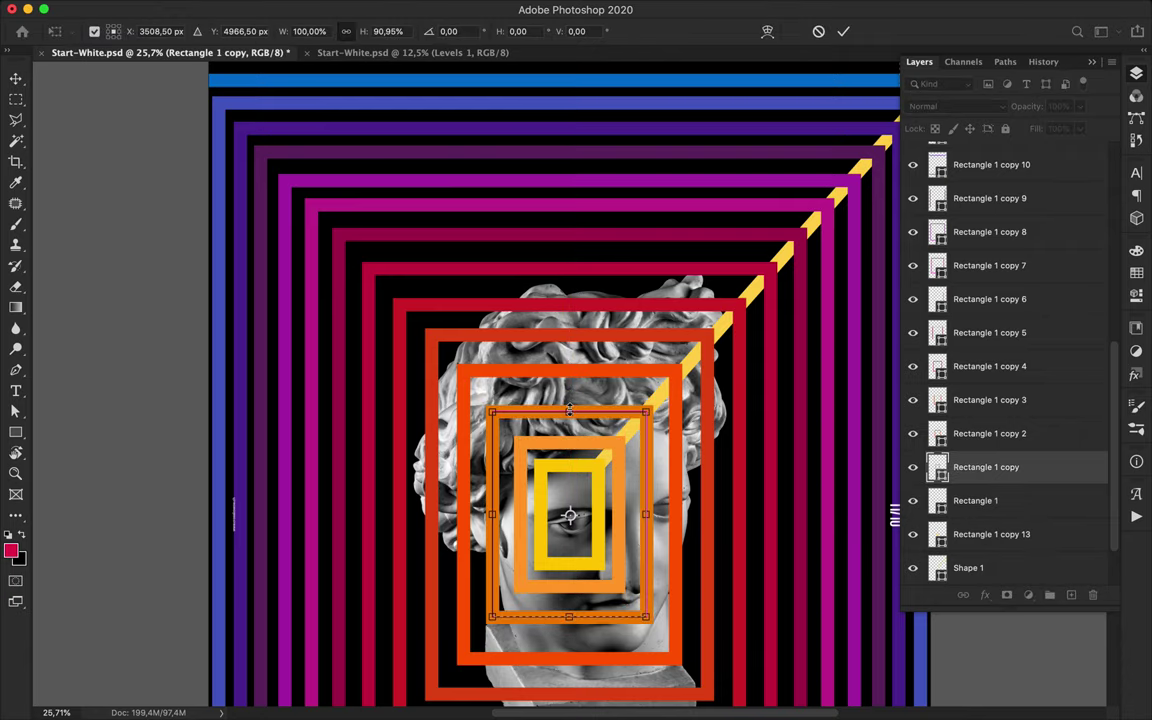
key(Return)
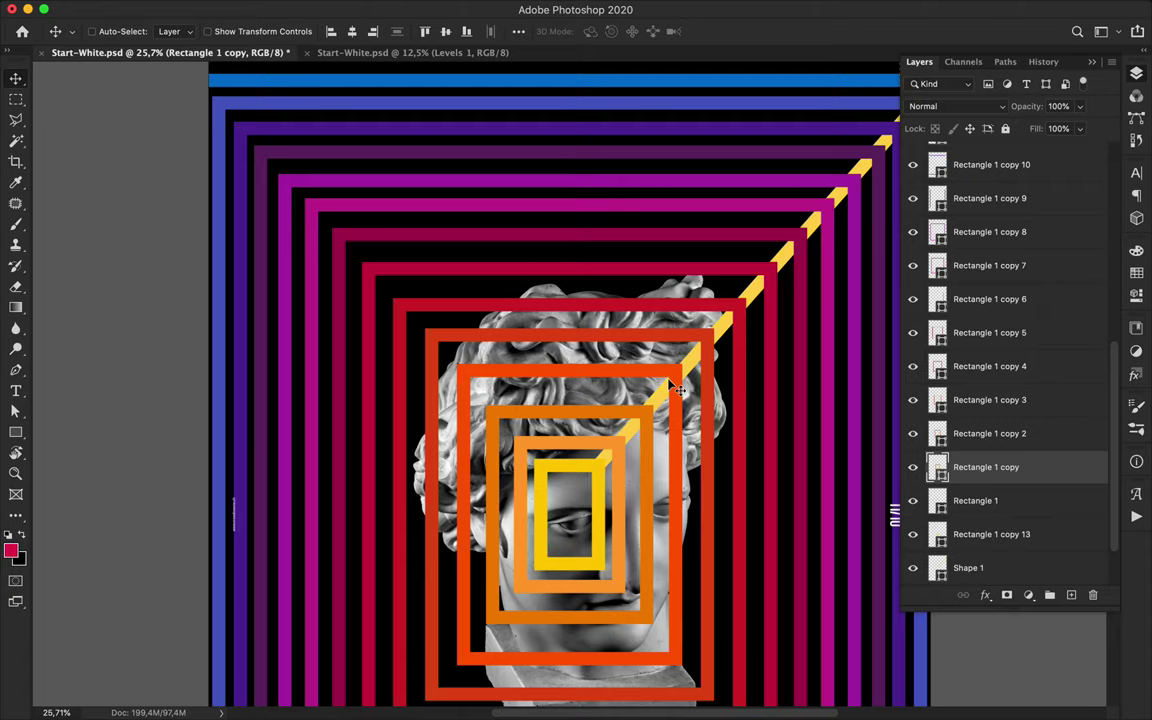
Step: Delete the yellow diagonal line
key(super+minus)
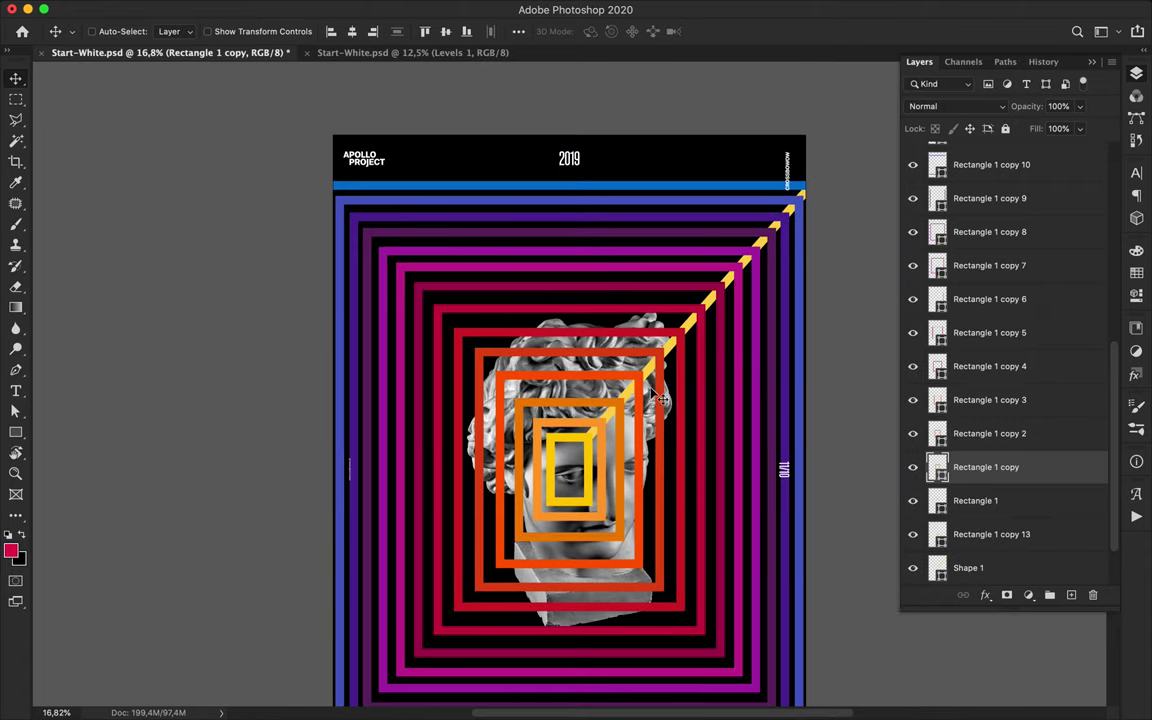
scroll(611, 458, down, 1)
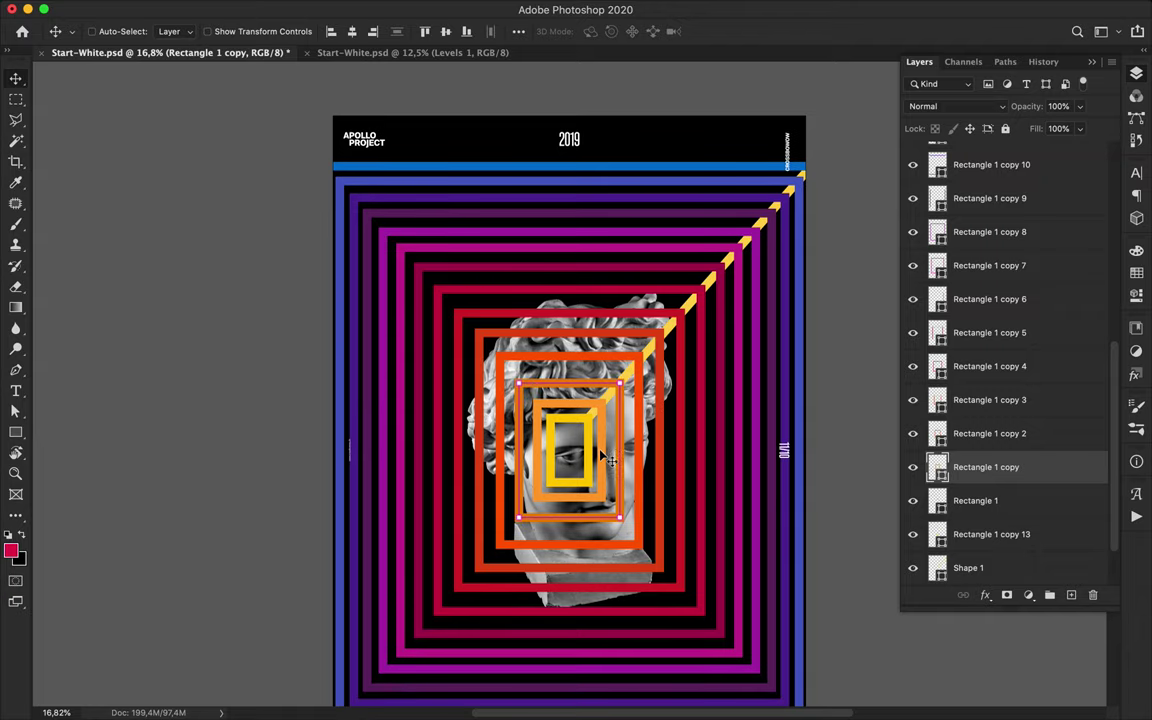
super+click(649, 352)
key(BackSpace)
click(876, 29)
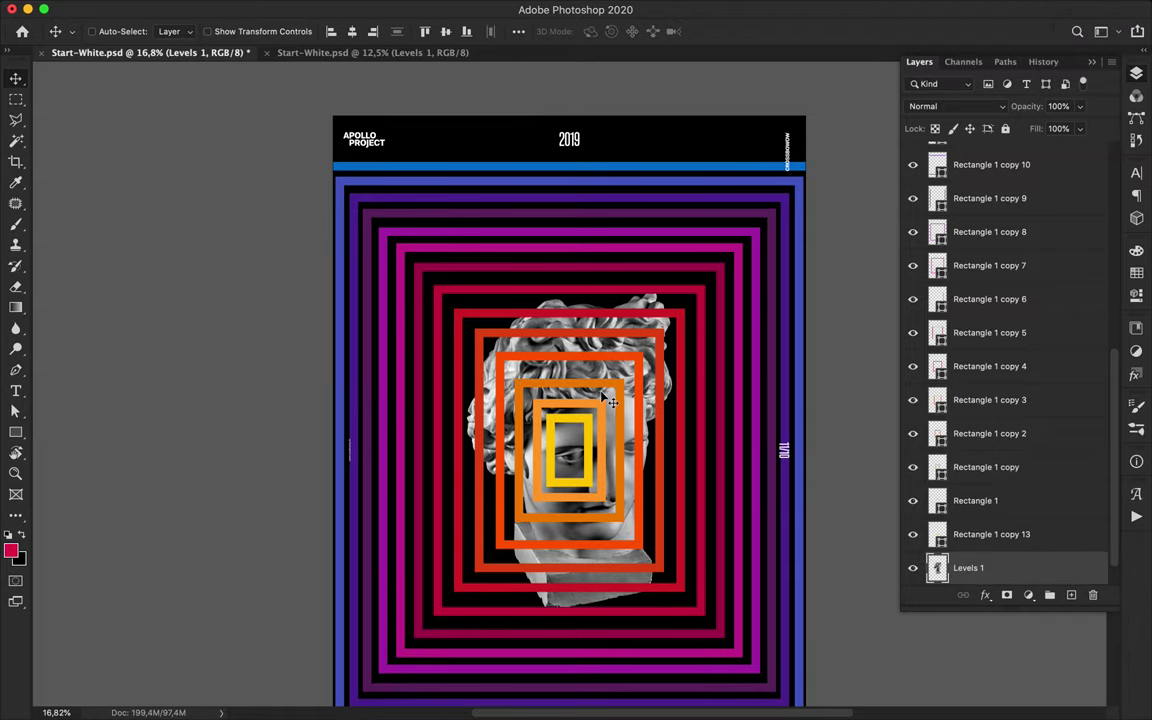
Step: Try the statue layer above all frames, preview blending modes, and restore it to Normal just above the background
scroll(609, 401, up, 2)
scroll(575, 313, down, 1)
mouse_move(960, 567)
mouse_down()
mouse_move(960, 175)
mouse_move(950, 322)
mouse_up()
click(955, 106)
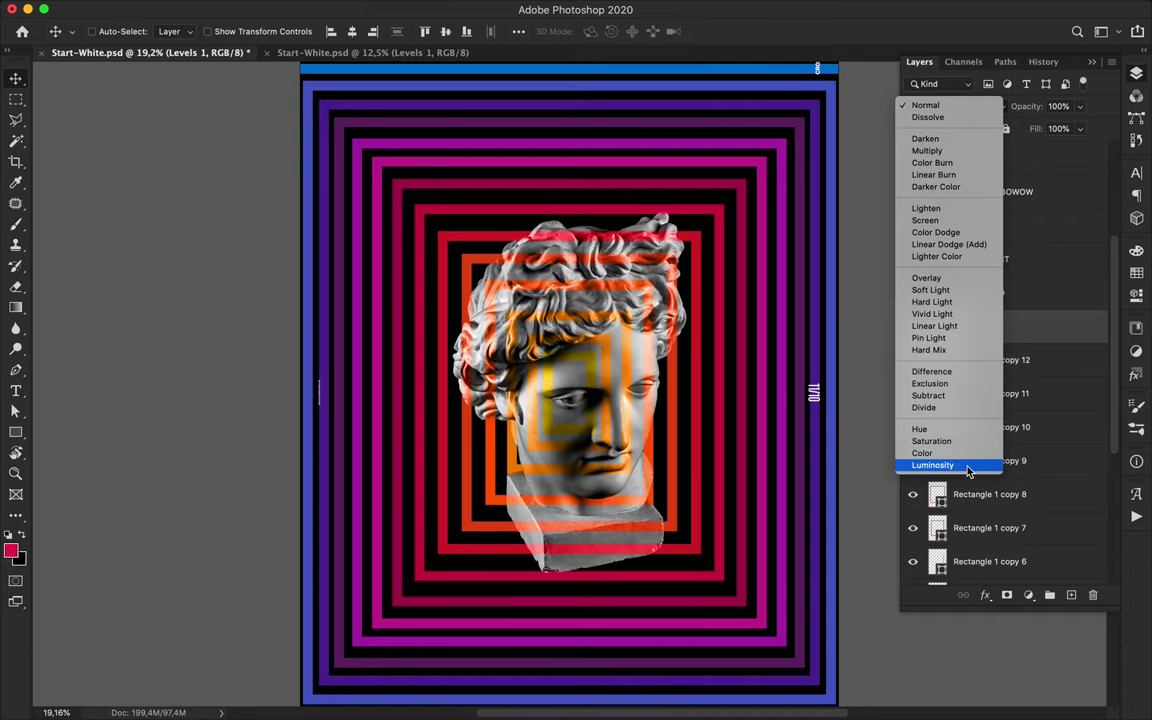
click(930, 106)
drag(1015, 332, 995, 552)
scroll(1016, 435, down, 3)
Step: Select the statue's base with the Polygonal Lasso on the Levels 1 layer
key(super)
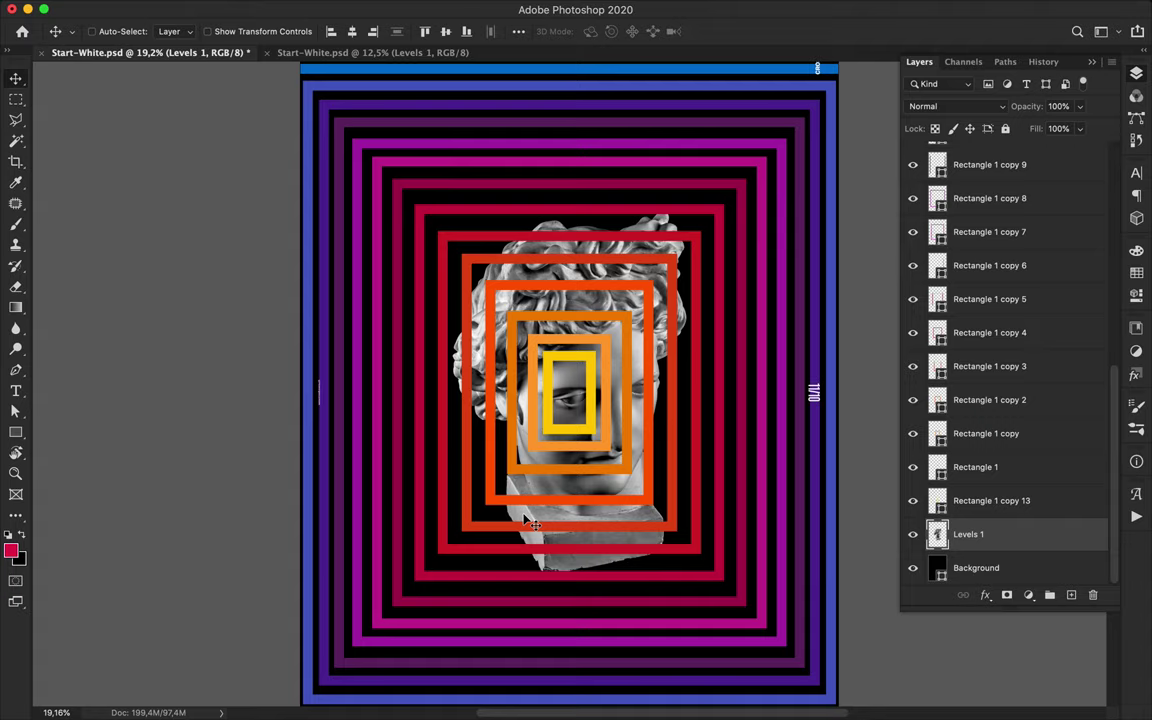
key(l)
click(683, 513)
click(683, 572)
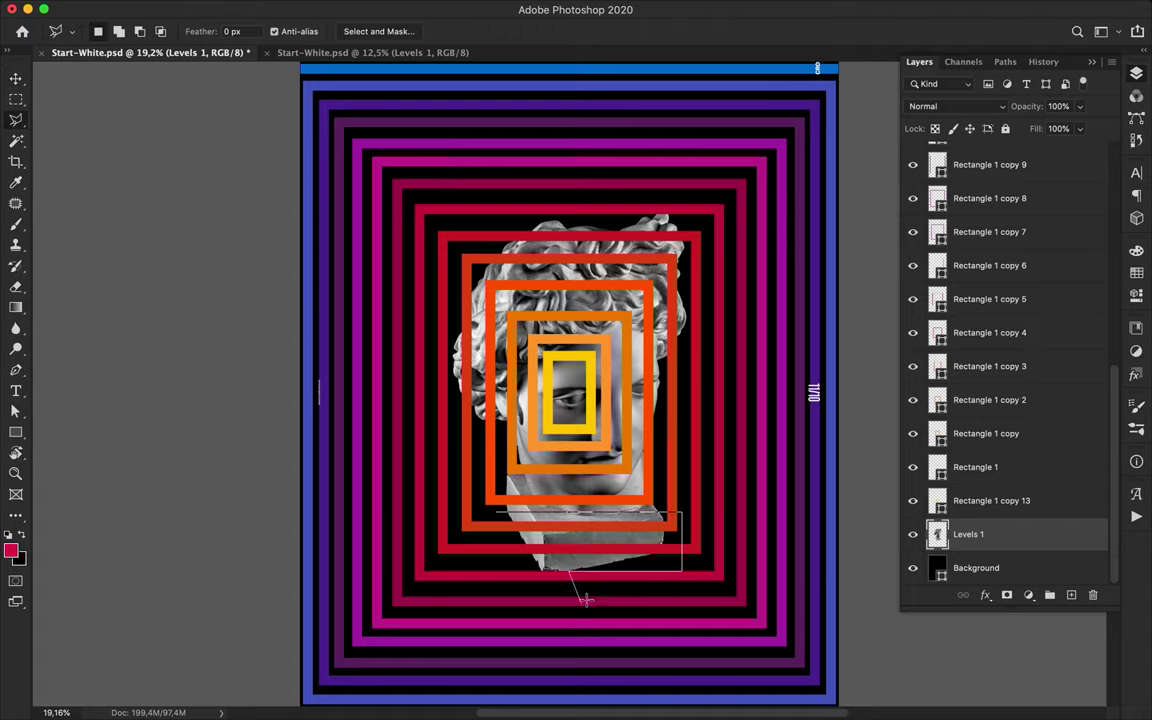
click(537, 603)
double_click(507, 547)
Step: Copy the selected base to a new layer and place it directly above Rectangle 1 copy 5
key(super+j)
key(v)
key(super+plus)
key(super+plus)
mouse_move(557, 605)
mouse_down()
mouse_move(557, 636)
mouse_move(551, 628)
mouse_up()
drag(966, 534, 1018, 262)
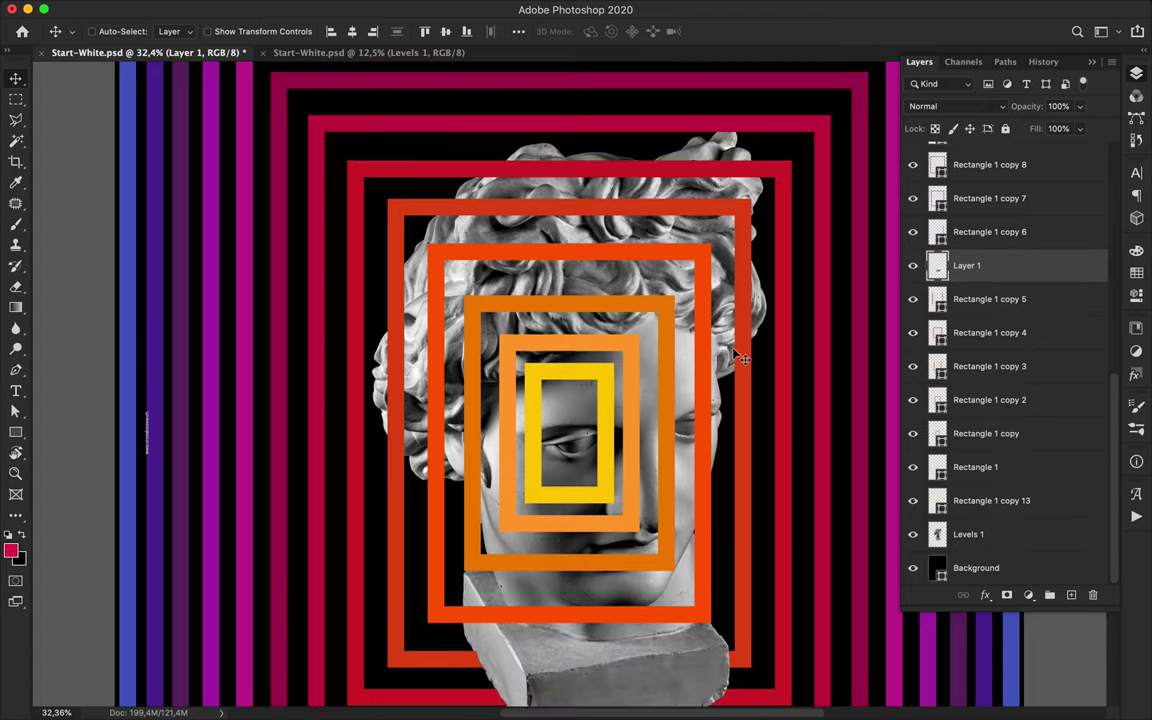
Step: Select the curls on the left side of the statue's head with the Polygonal Lasso on the statue layer
super+click(418, 358)
key(l)
click(413, 258)
click(413, 490)
click(329, 379)
click(412, 258)
Step: Copy the selected side curls to a new layer and place it directly above Rectangle 1 copy 3
key(super+j)
mouse_move(423, 313)
mouse_down()
mouse_move(400, 313)
mouse_move(401, 366)
mouse_up()
key(v)
drag(967, 534, 918, 366)
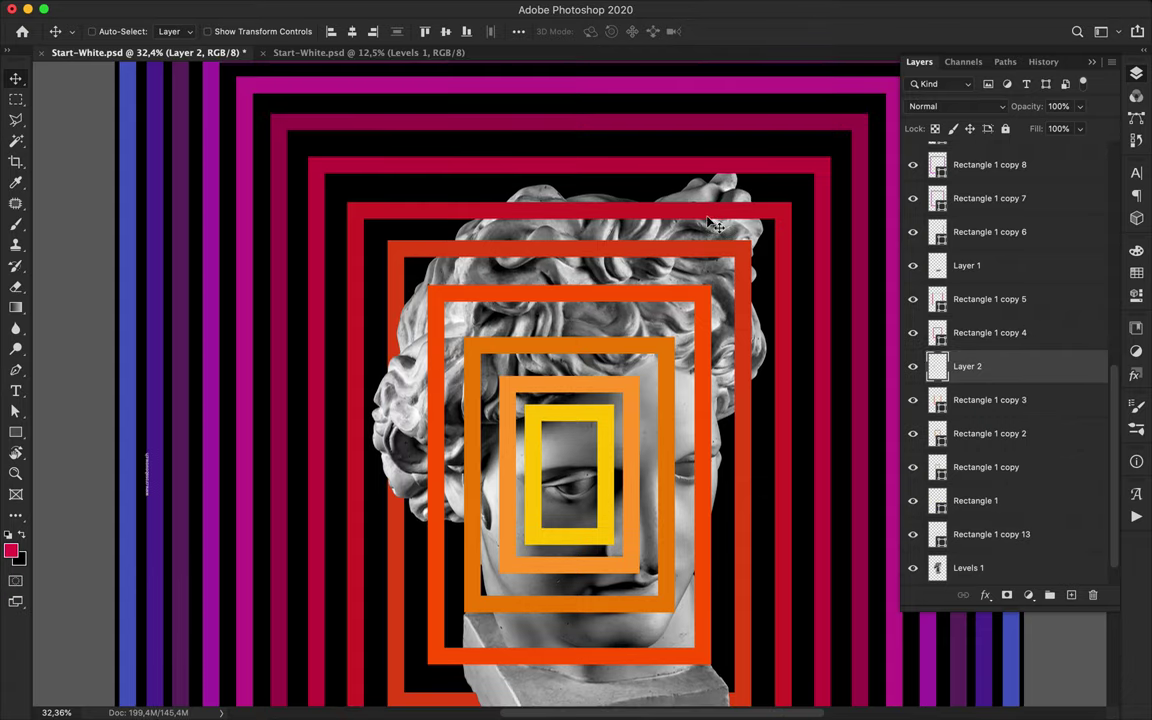
Step: Select the hair along the top of the statue's head with the Polygonal Lasso on the statue layer
key(l)
key(alt+comma)
click(450, 228)
click(776, 228)
click(762, 149)
Step: Copy the selected top hair to a new layer and place it directly above Rectangle 1 copy 7
key(ctrl+j)
key(v)
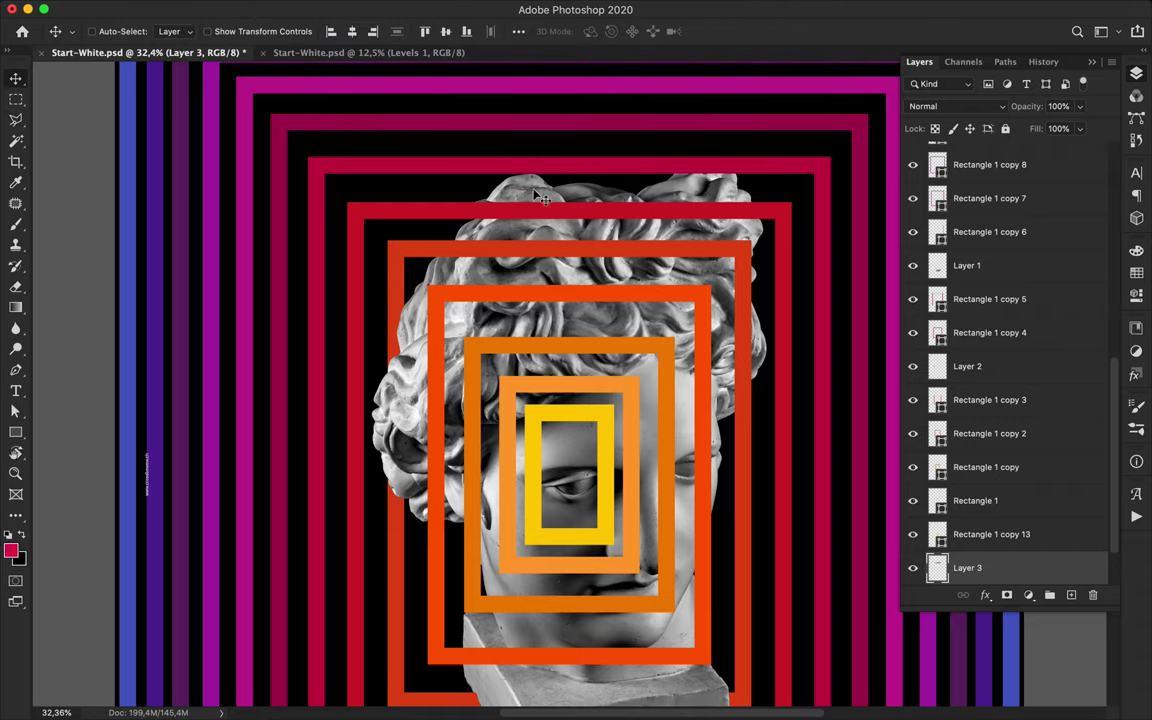
drag(504, 181, 551, 205)
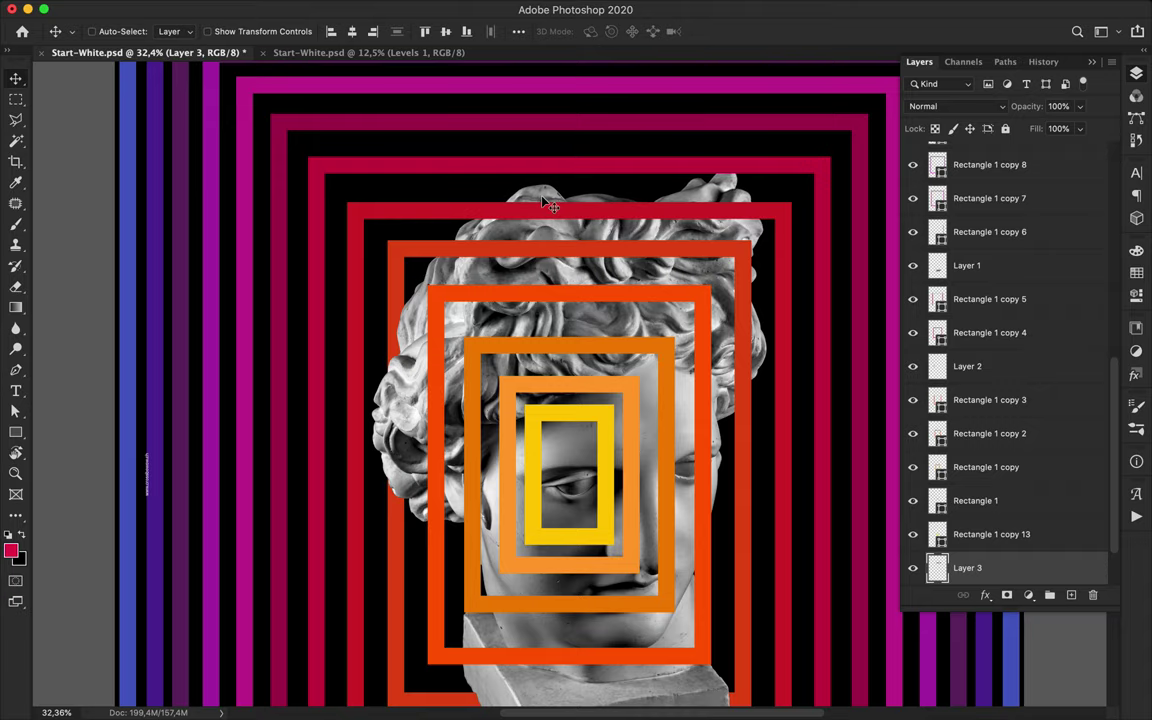
drag(1001, 572, 951, 195)
scroll(735, 230, down, 3)
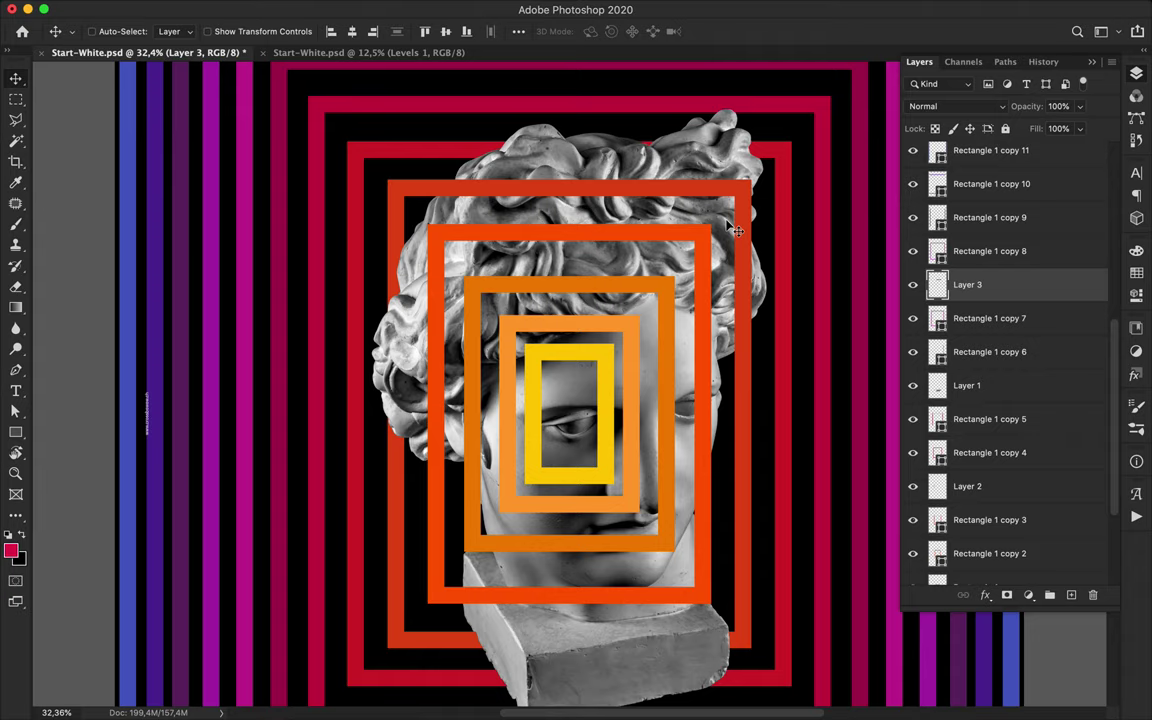
scroll(735, 230, down, 5)
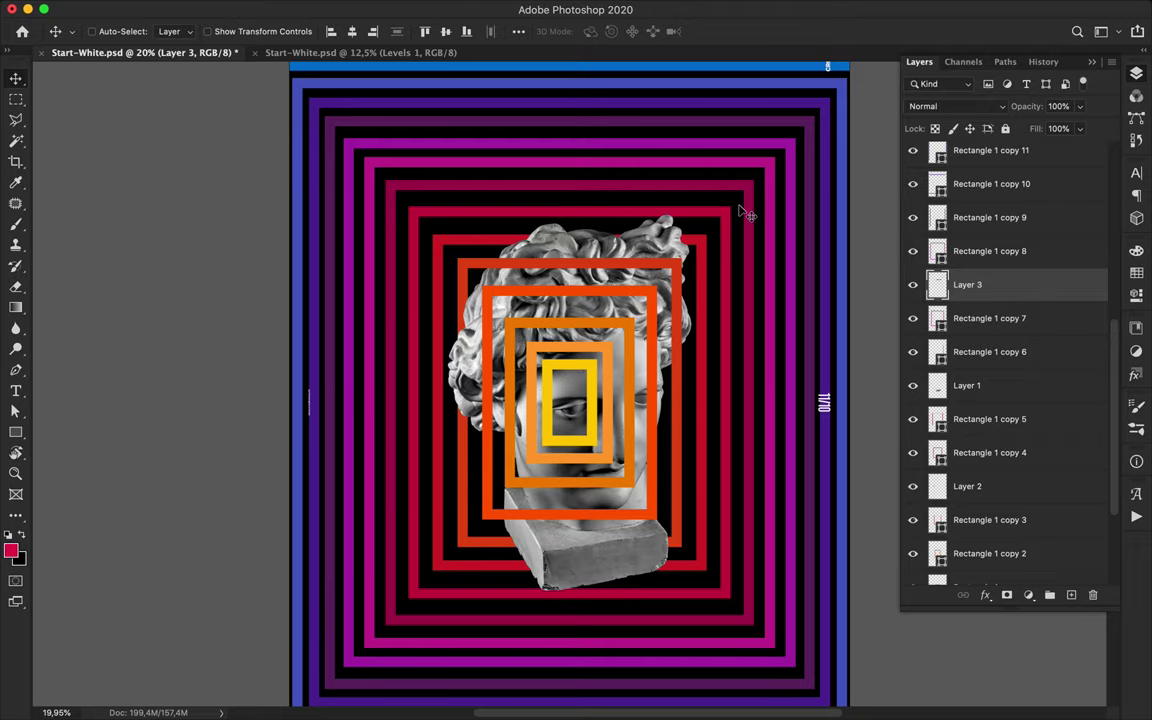
scroll(745, 215, down, 3)
scroll(510, 283, up, 1)
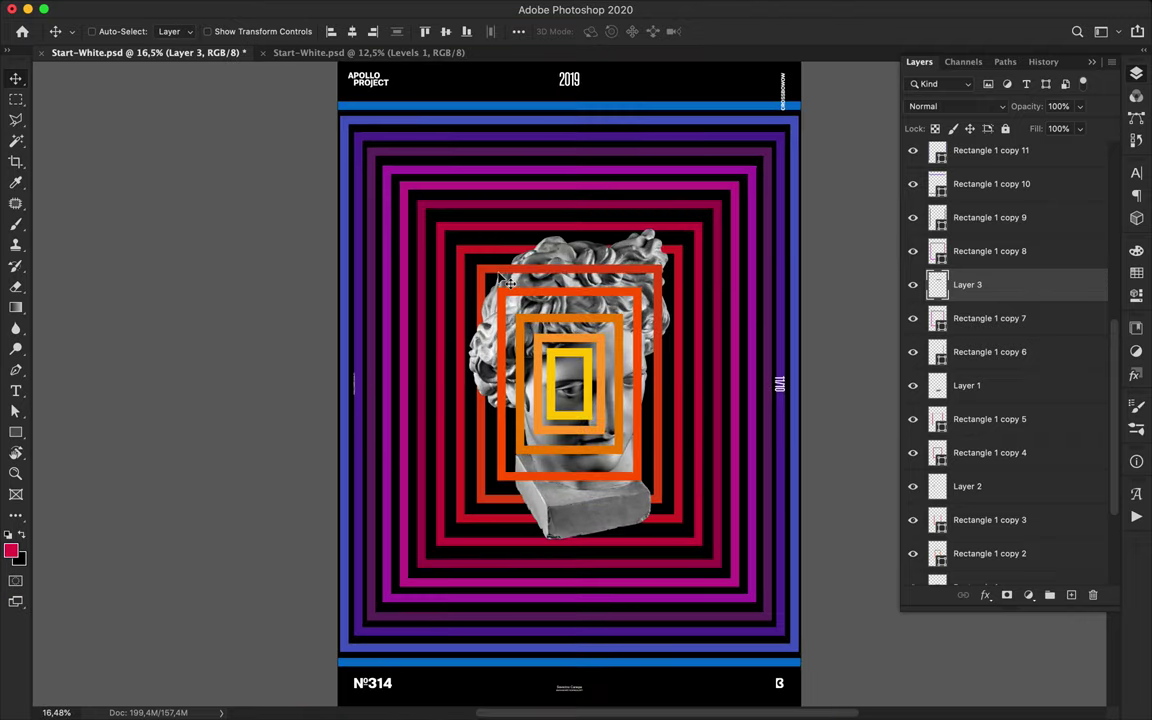
scroll(463, 233, down, 1)
scroll(450, 210, up, 3)
scroll(500, 185, down, 1)
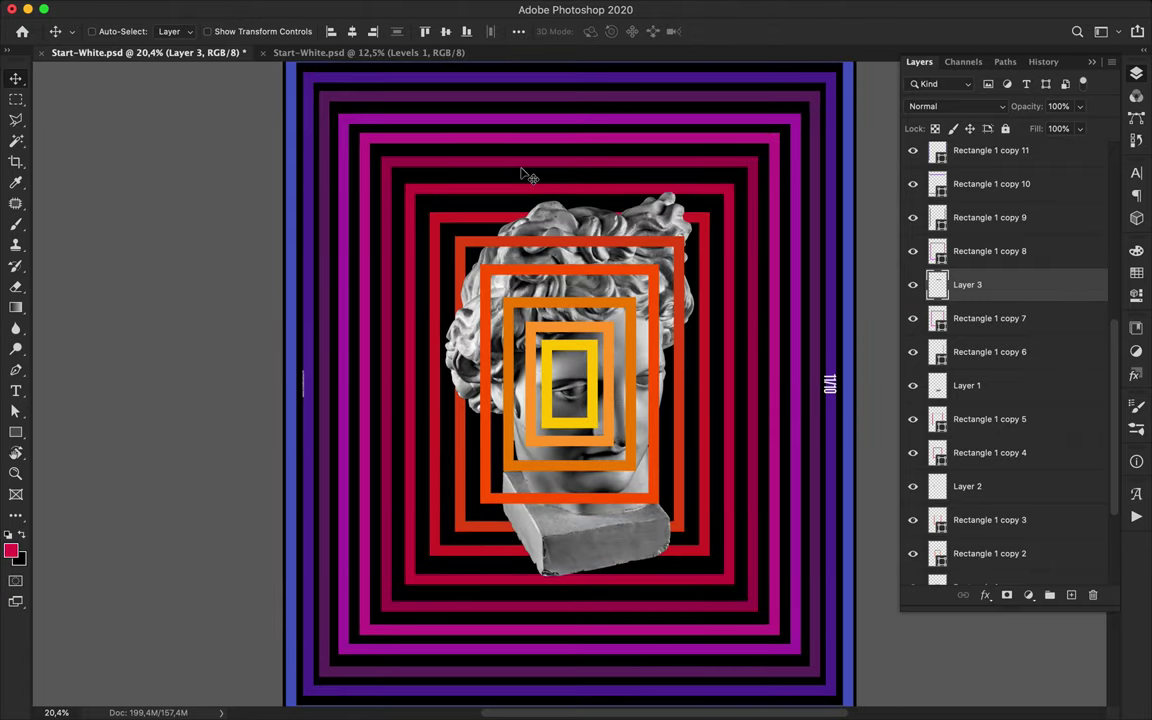
Step: Add the white text APOLLO in Molde Compressed-Bold near the statue's head and enlarge it to 371.76 pt
scroll(1010, 334, down, 5)
click(1010, 534)
key(t)
click(372, 177)
text(APOLLO)
key(ctrl+Return)
key(ctrl+t)
drag(403, 185, 585, 299)
key(Return)
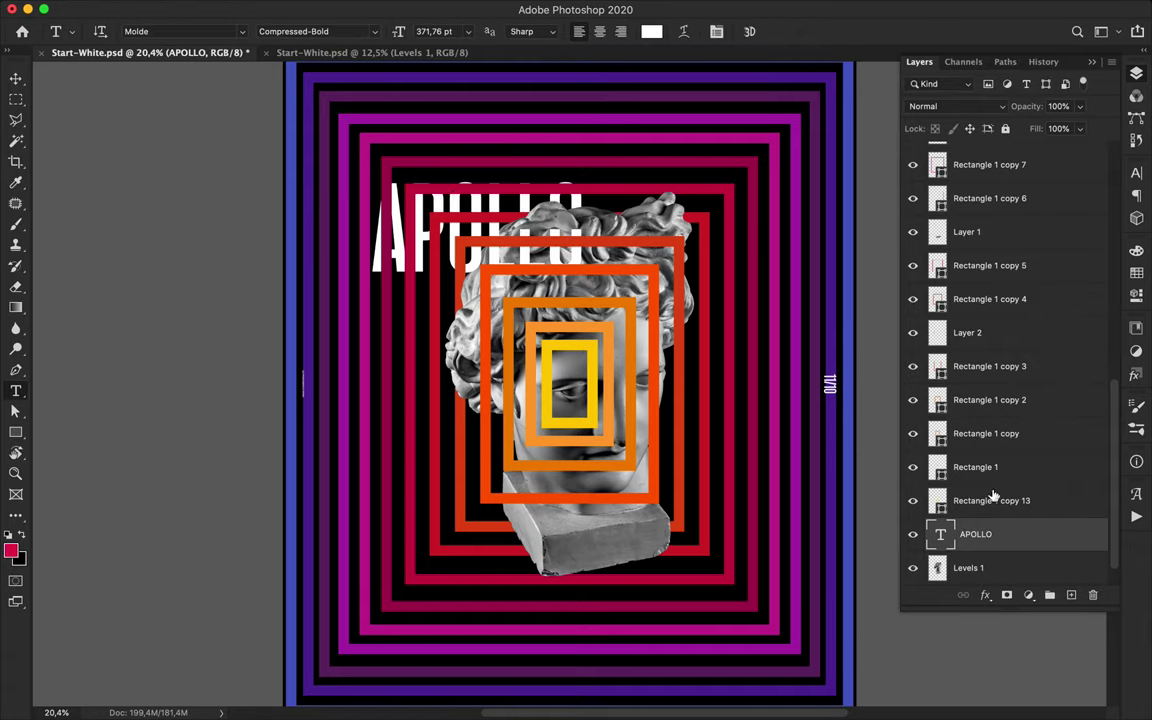
Step: Place the large APOLLO text layer above all frame layers and move the text up over the frames above the head
drag(1003, 541, 957, 517)
key(v)
drag(546, 235, 561, 165)
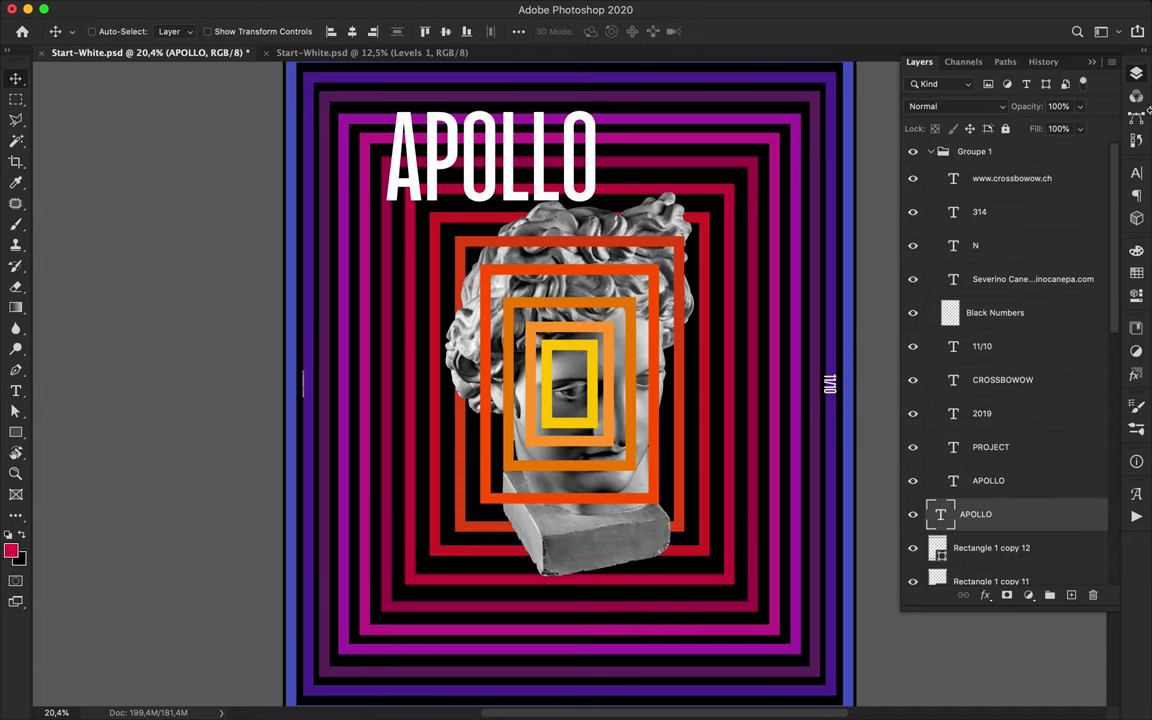
Step: Change the font style of the large APOLLO text to Compressed-Light
click(1137, 176)
click(1078, 187)
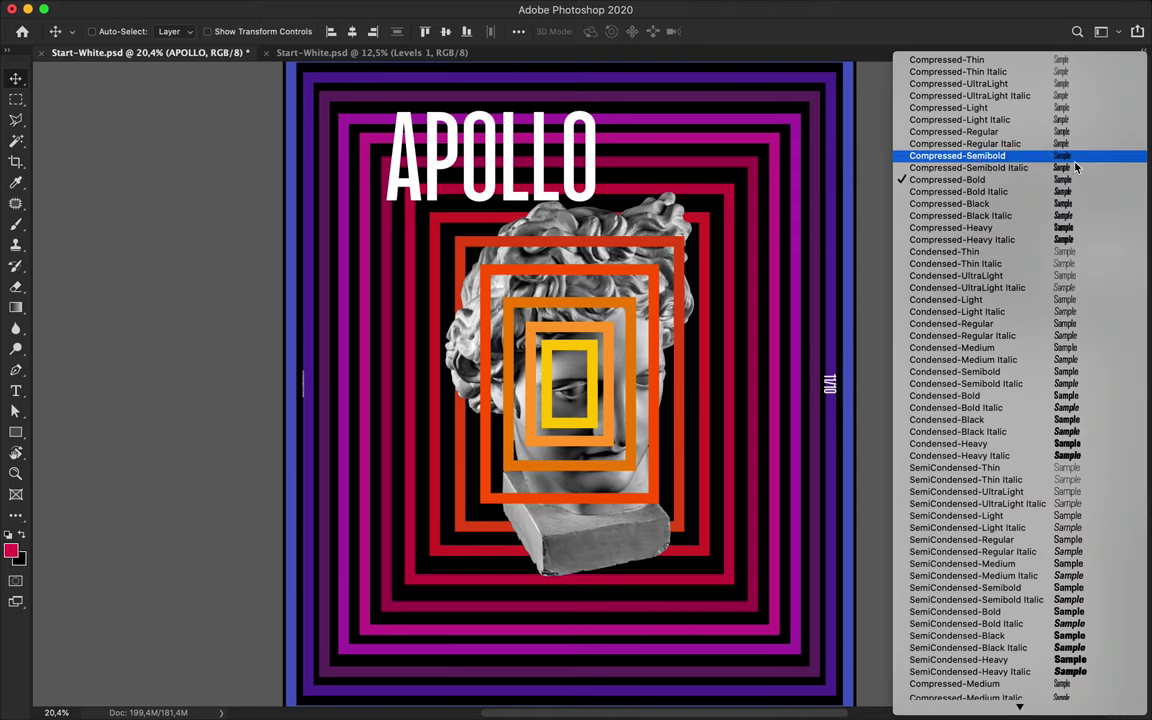
click(1043, 110)
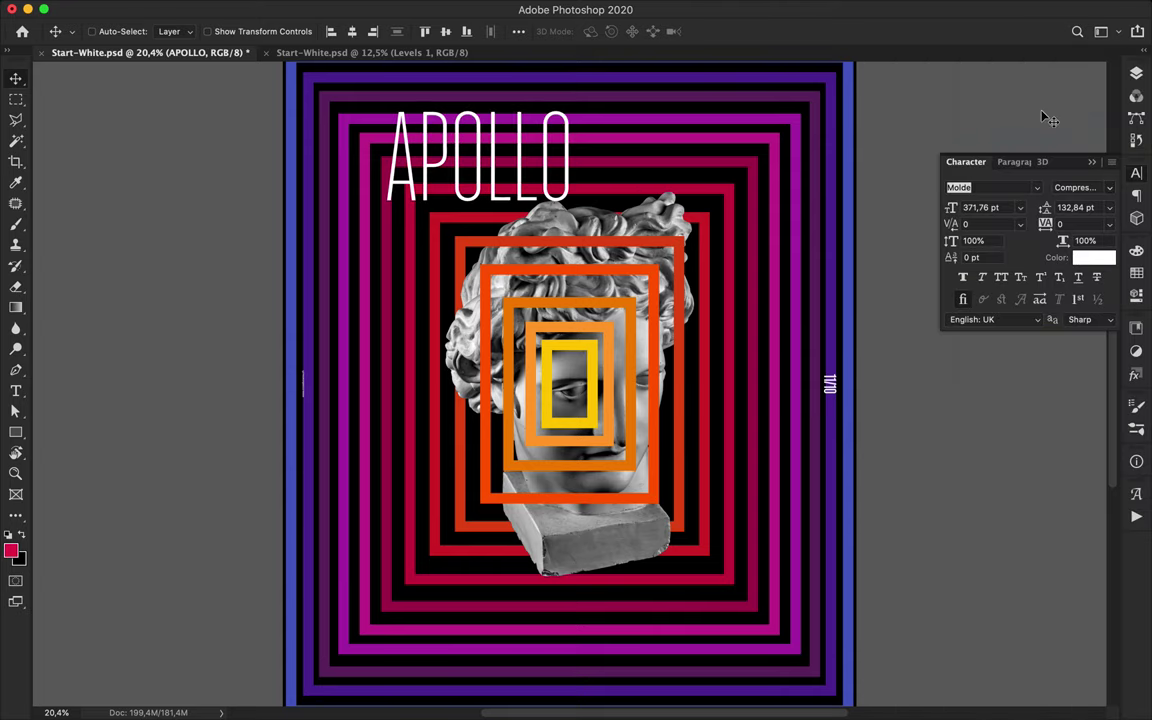
click(1138, 74)
click(1137, 176)
Step: Colour the APOLLO text a80050, sampled from the dark crimson frame
key(a)
key(t)
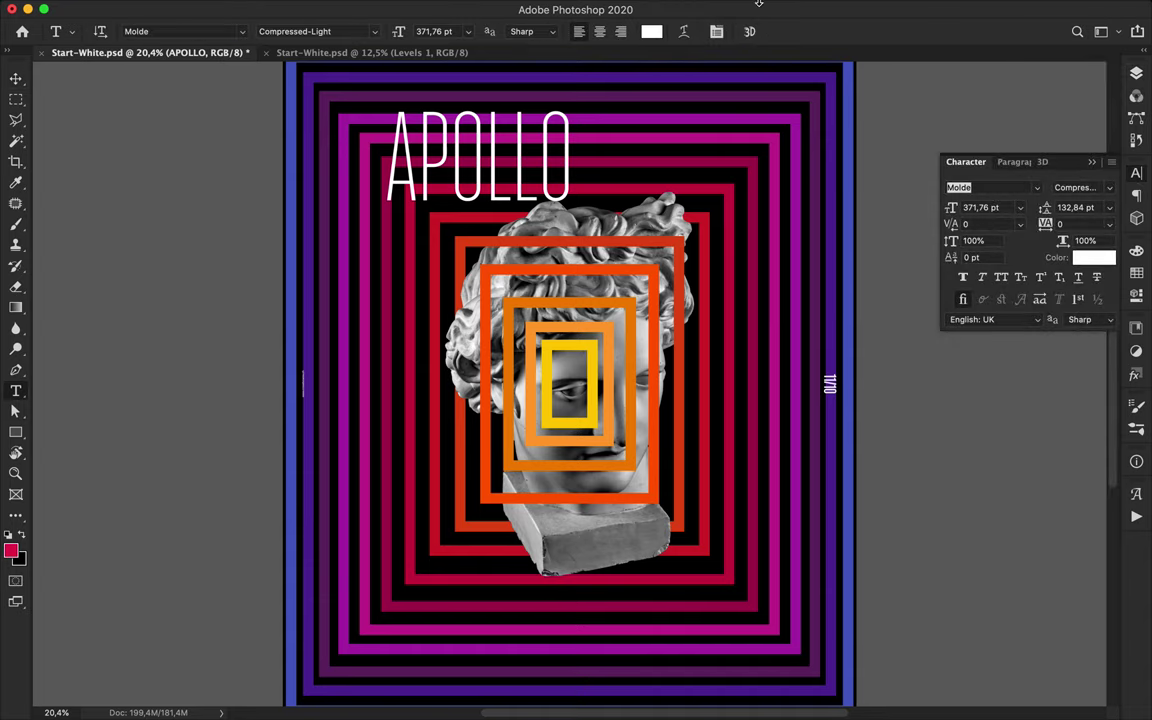
click(650, 34)
click(297, 182)
click(755, 164)
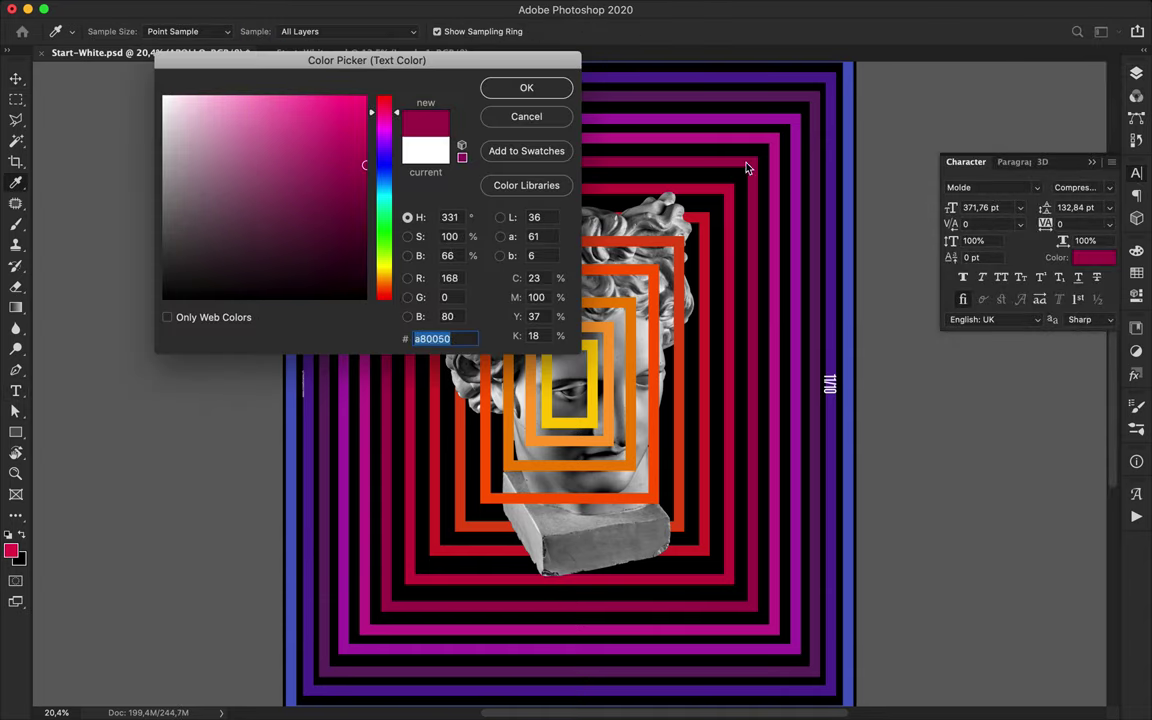
click(505, 87)
Step: Scale the APOLLO text down to 39.38% and place it over the upper-left part of the dark crimson frame
key(v)
key(ctrl+t)
drag(597, 88, 474, 172)
key(Down)
key(Down)
key(Down)
key(Down)
key(Down)
key(Down)
key(Down)
key(Down)
key(Down)
key(Down)
key(Down)
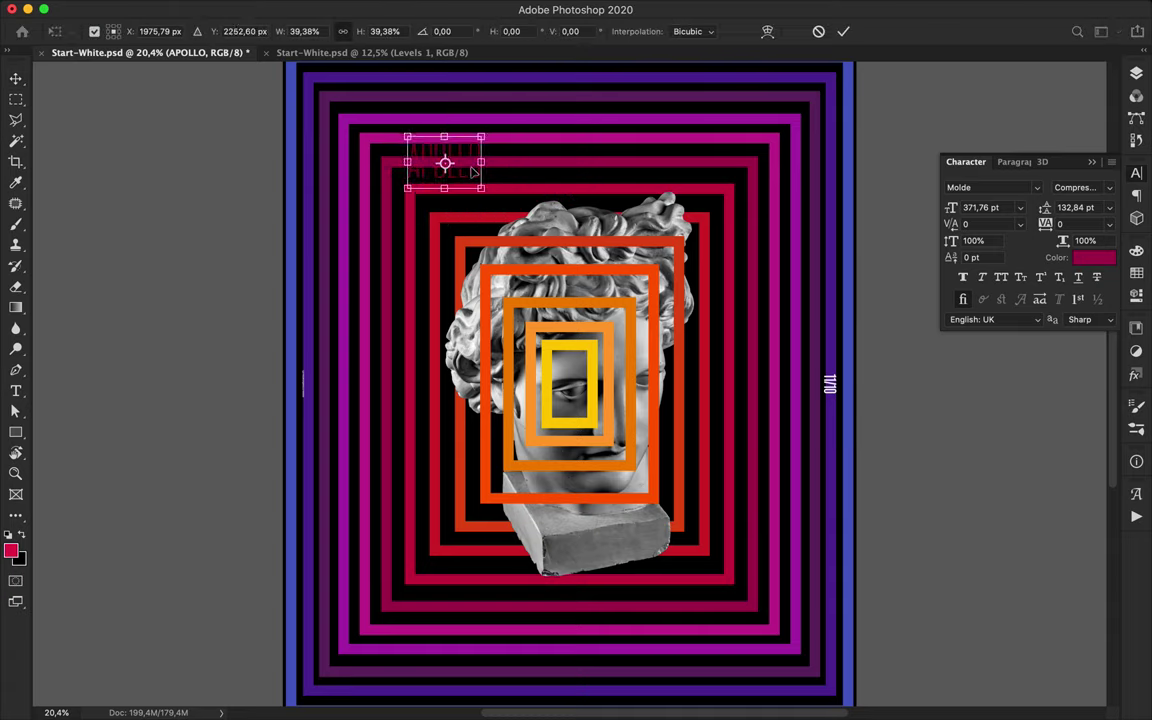
key(shift+Down)
key(shift+Down)
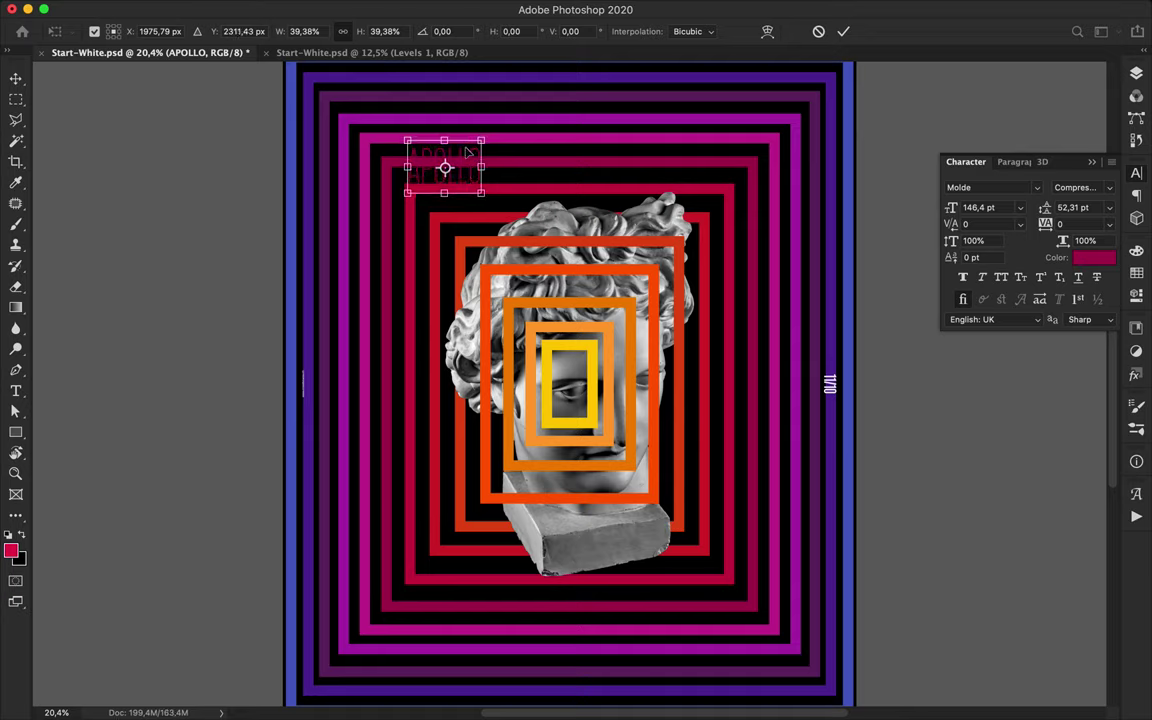
key(Return)
Step: Duplicate the small APOLLO text onto the purple frame above the head and colour the copy with that frame's purple
drag(467, 181, 622, 129)
key(t)
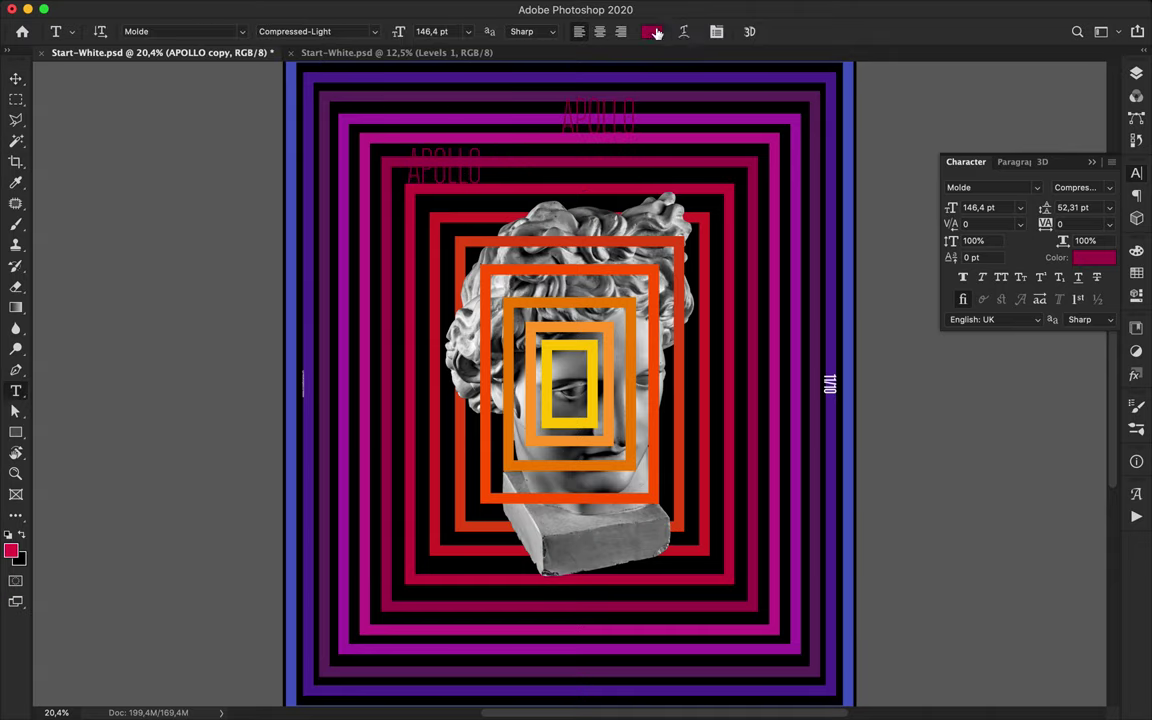
click(655, 33)
click(321, 162)
click(527, 87)
scroll(620, 150, up, 1)
key(v)
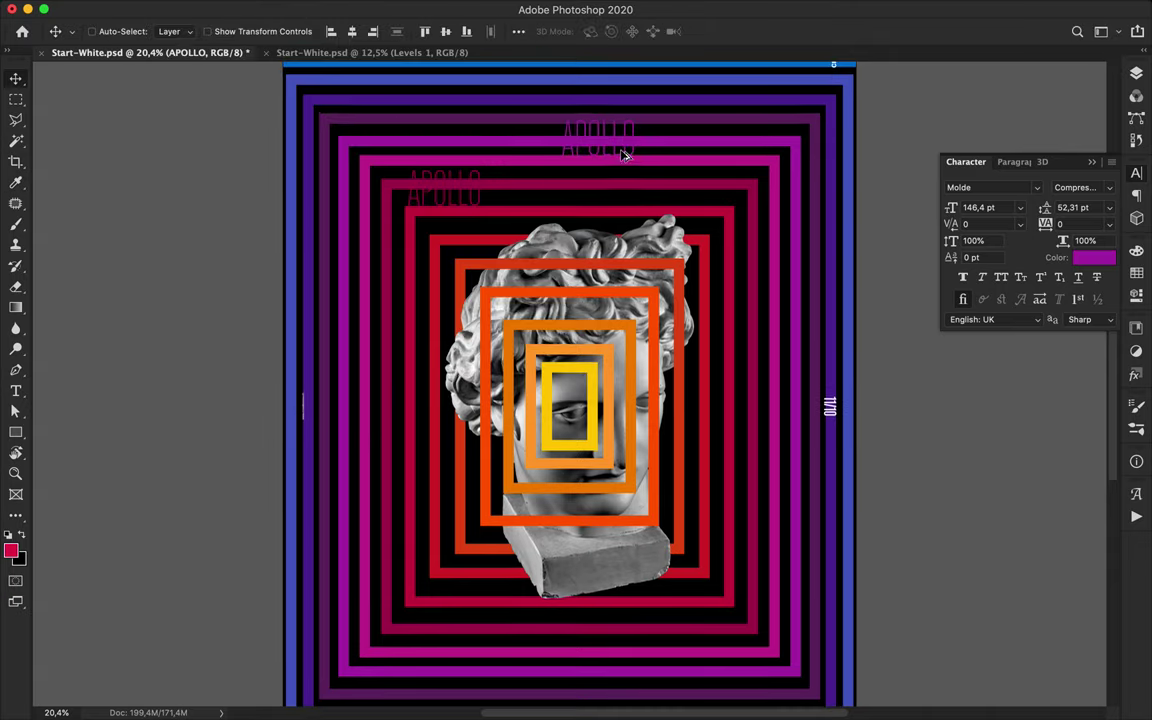
Step: Duplicate the purple APOLLO text beside the statue's head, rotate the copy to read vertically downward, and position it over the frames
drag(622, 152, 758, 328)
key(super+t)
drag(706, 279, 795, 267)
drag(745, 316, 730, 314)
key(Return)
Step: Change the vertical APOLLO text's font style to Heavy and colour it crimson, sampled from the frame beside it
click(1080, 187)
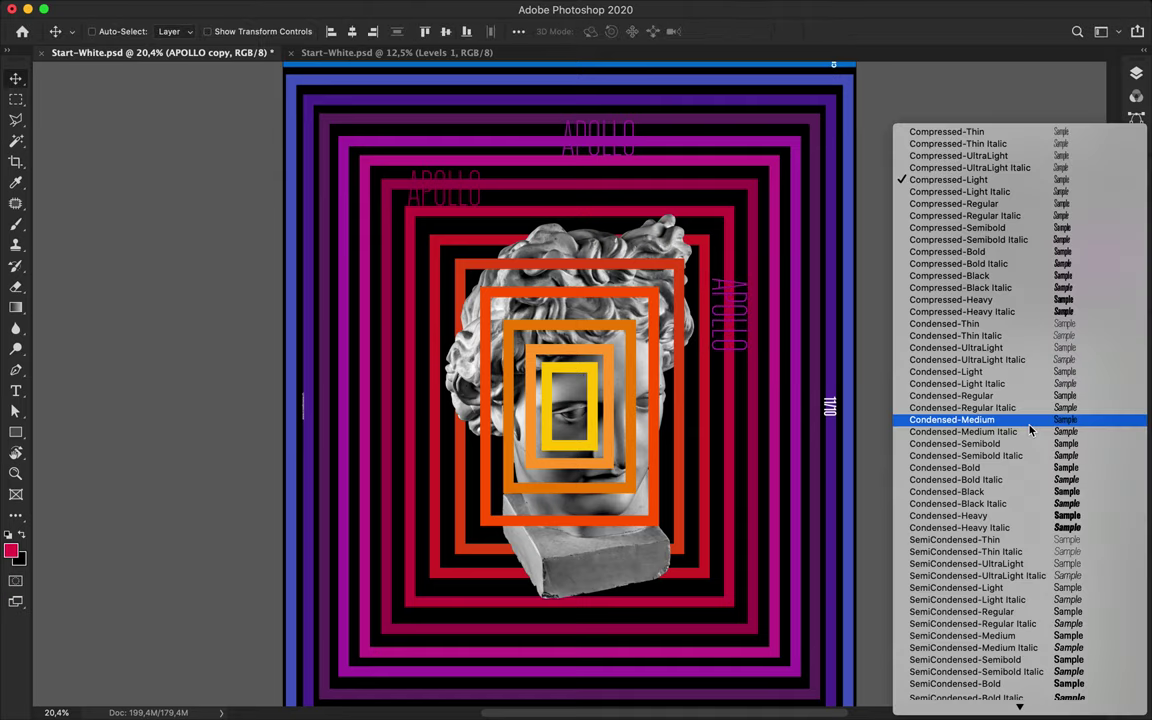
scroll(1000, 470, down, 10)
click(1018, 547)
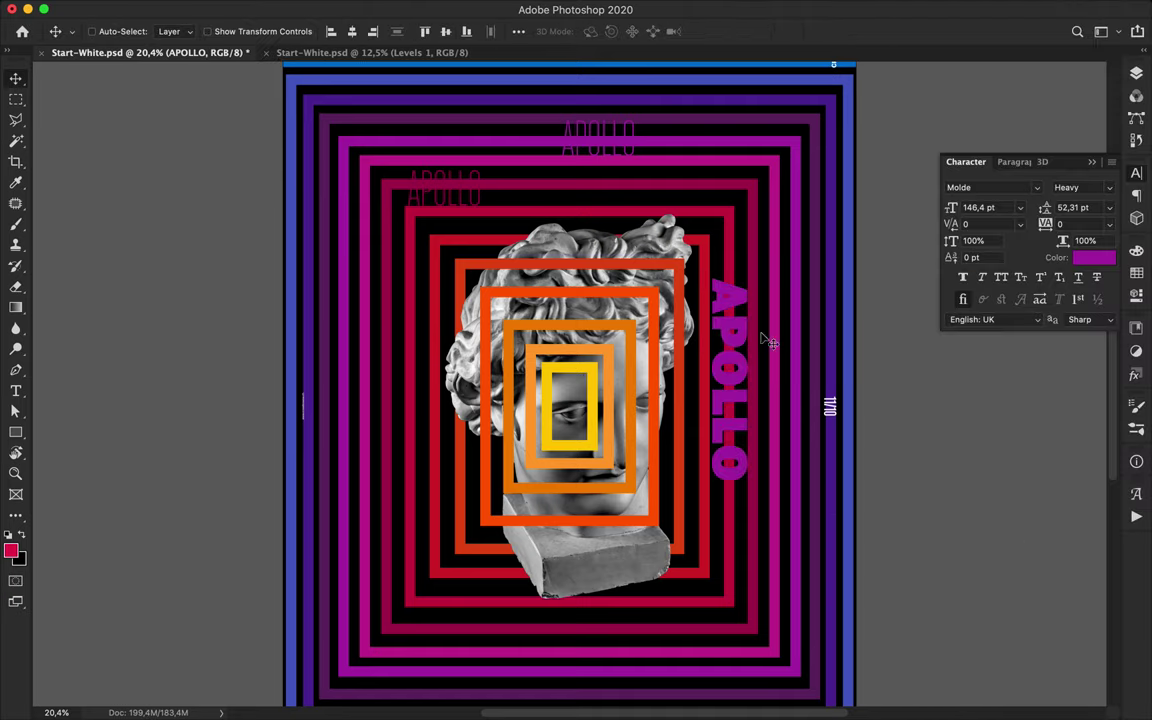
key(t)
click(651, 31)
click(661, 210)
click(527, 87)
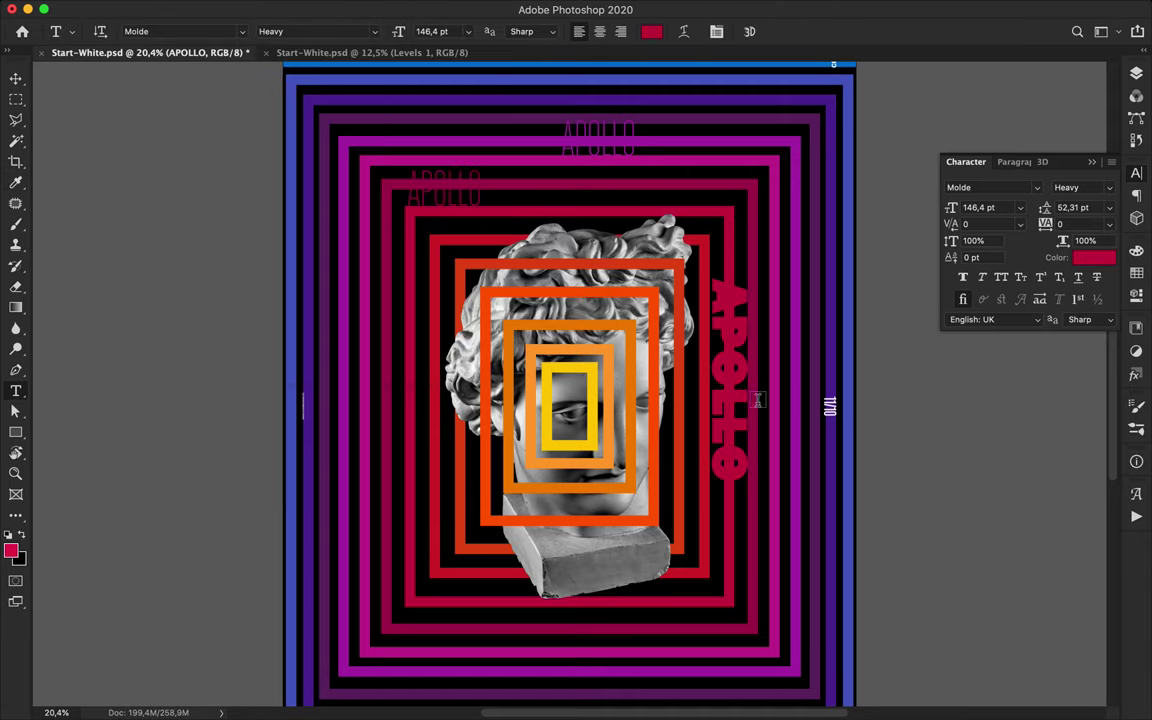
key(v)
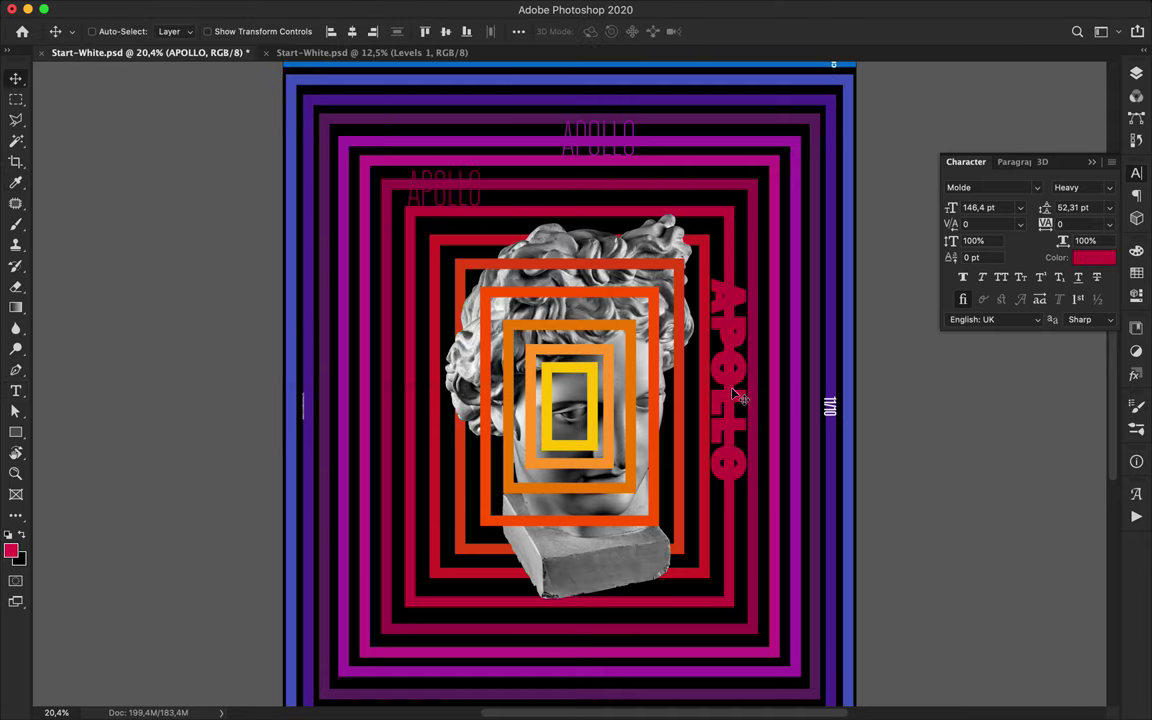
Step: Duplicate the dark crimson APOLLO text onto the poster's lower-left frames and colour the copy dark purple, sampled from the frame there
scroll(436, 389, down, 3)
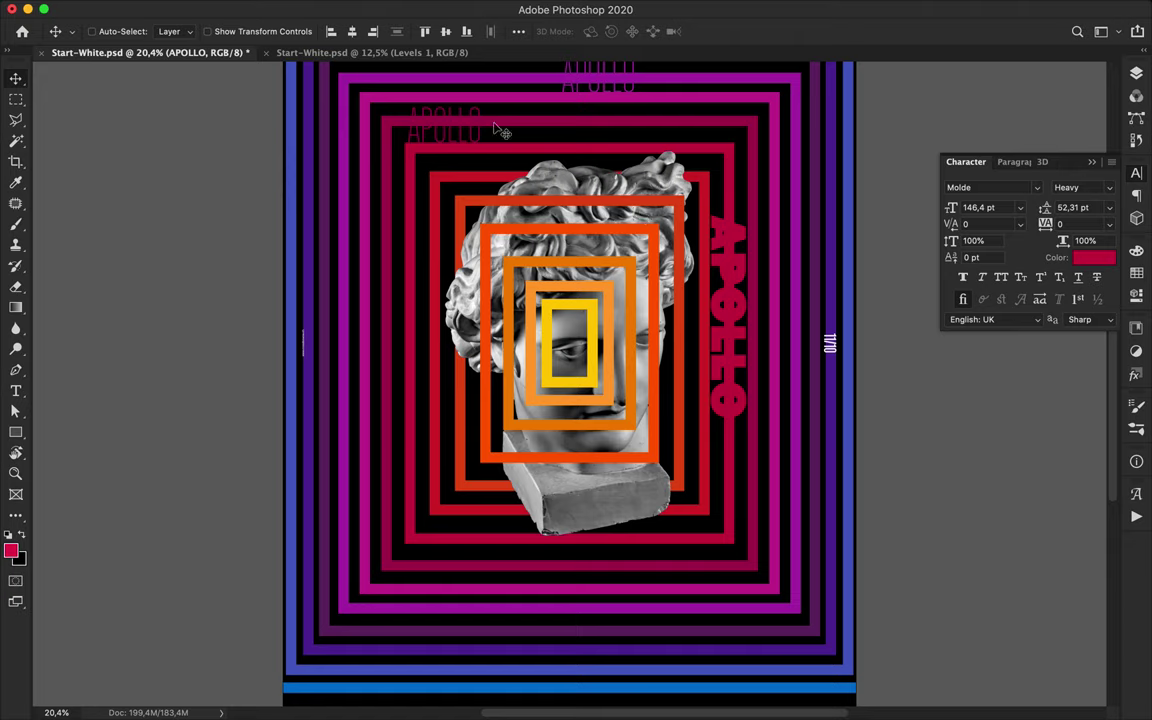
drag(475, 140, 426, 640)
key(t)
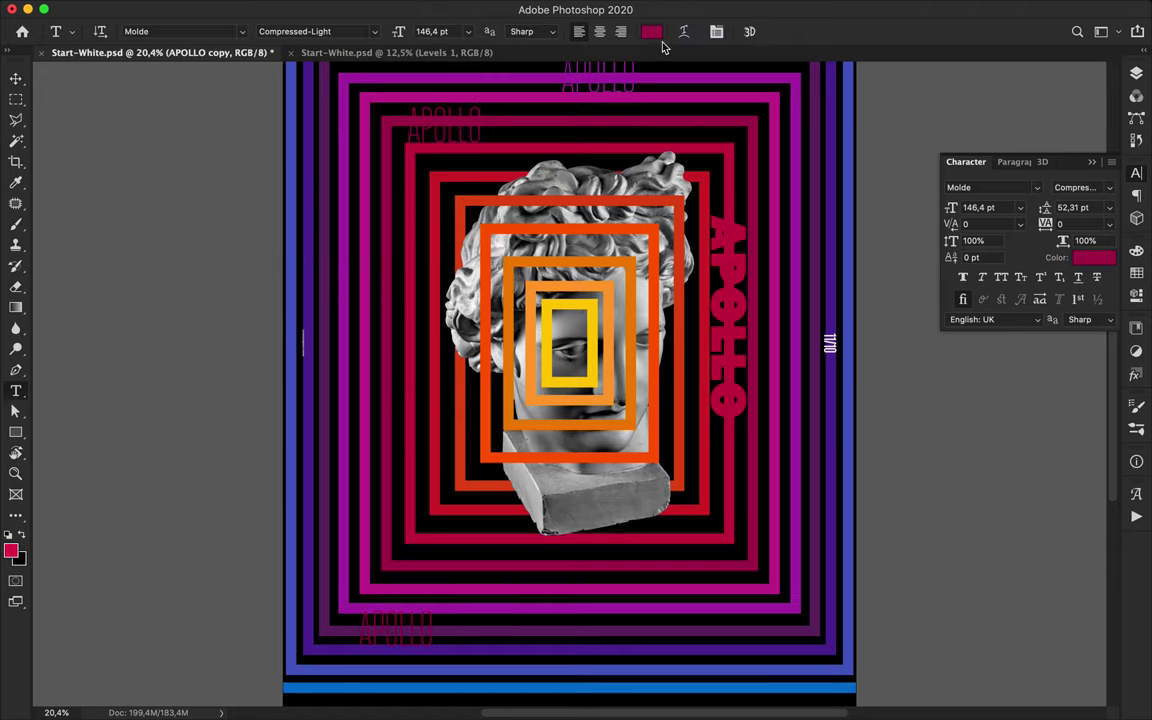
click(651, 31)
click(451, 633)
click(512, 88)
key(v)
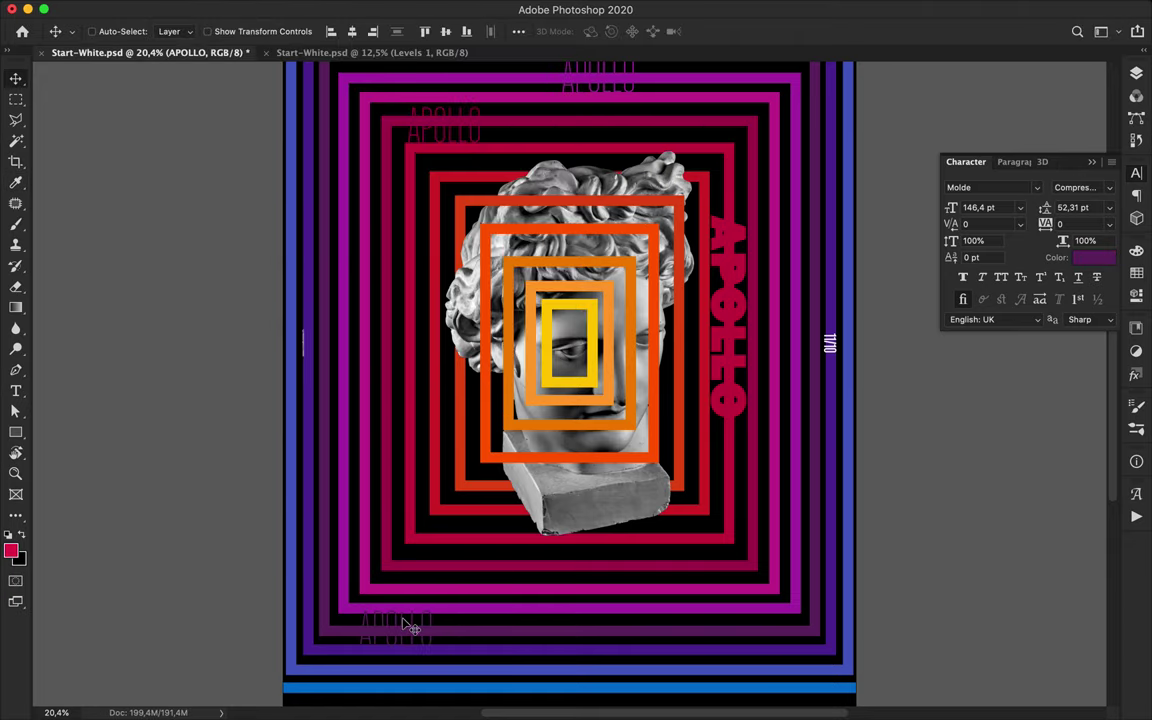
Step: Duplicate the dark purple APOLLO text below the statue's base, set the copy to Expanded-Regular, and position it over the magenta frame
drag(405, 622, 595, 593)
click(1080, 187)
scroll(1034, 600, down, 5)
click(1034, 648)
key(Up)
key(Up)
key(Up)
key(Up)
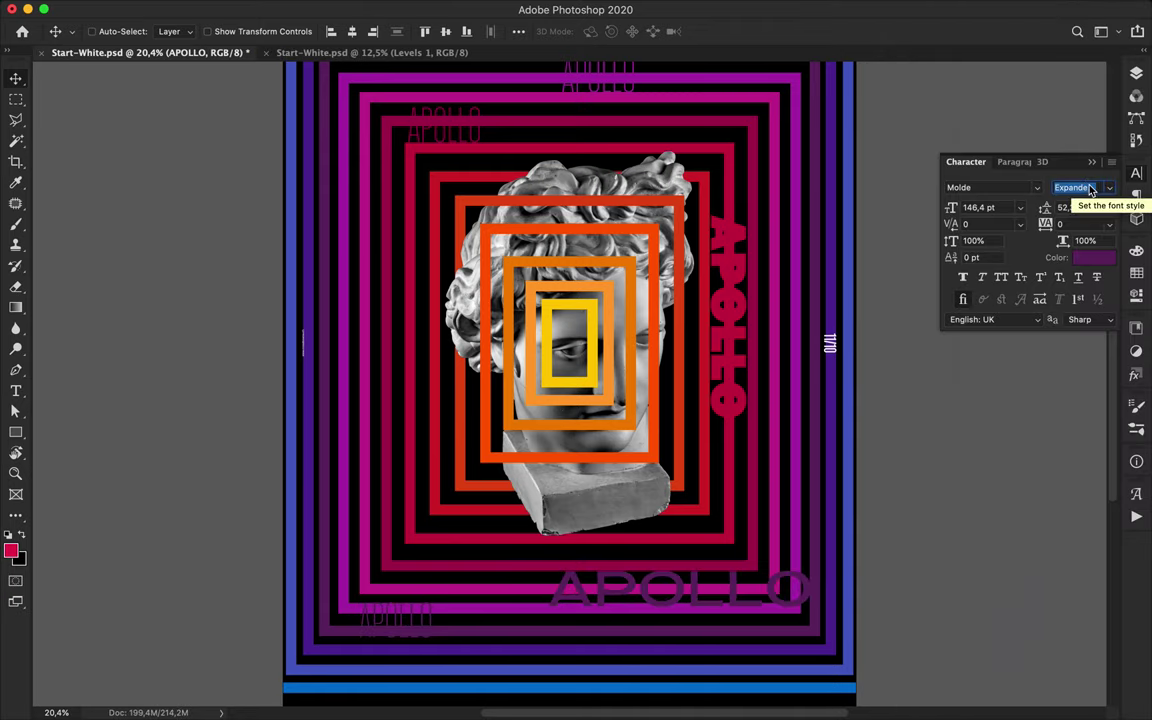
drag(627, 583, 573, 580)
Step: Colour the expanded APOLLO text magenta, sampled from the frame it crosses
key(t)
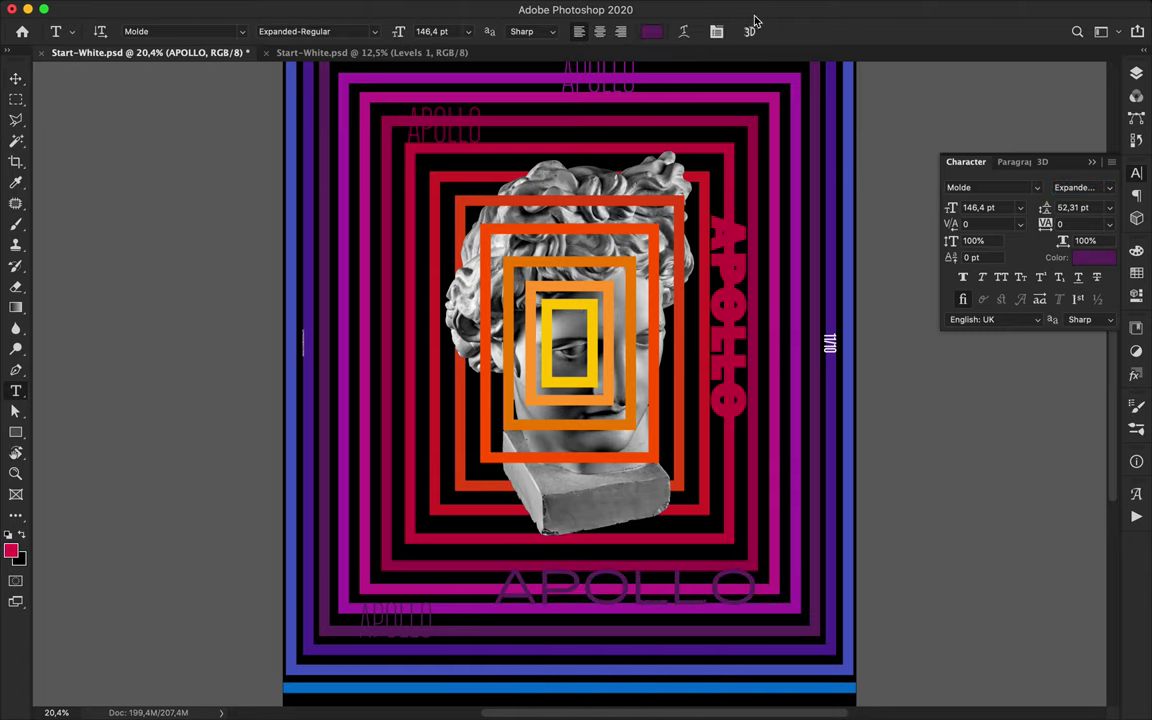
click(656, 31)
click(464, 596)
click(522, 90)
key(v)
Step: Duplicate the expanded APOLLO text onto the statue's face, rotate it to read vertically upward, and scale it down to 108.15 pt
scroll(648, 314, down, 2)
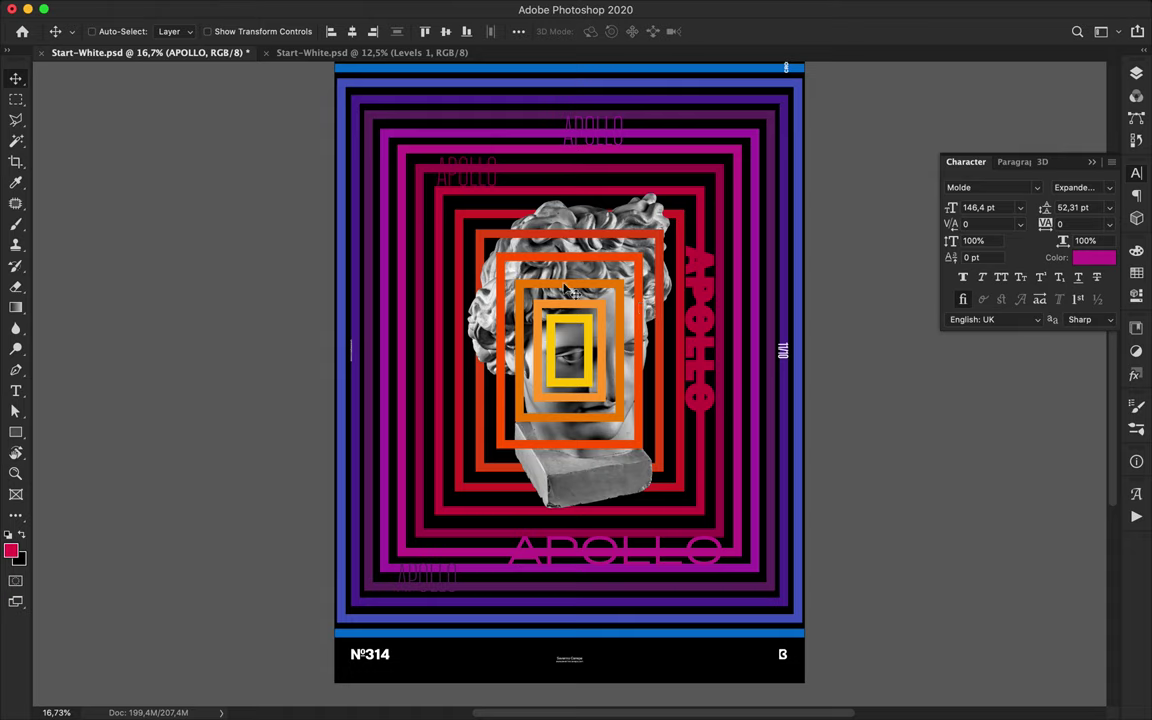
scroll(620, 432, up, 5)
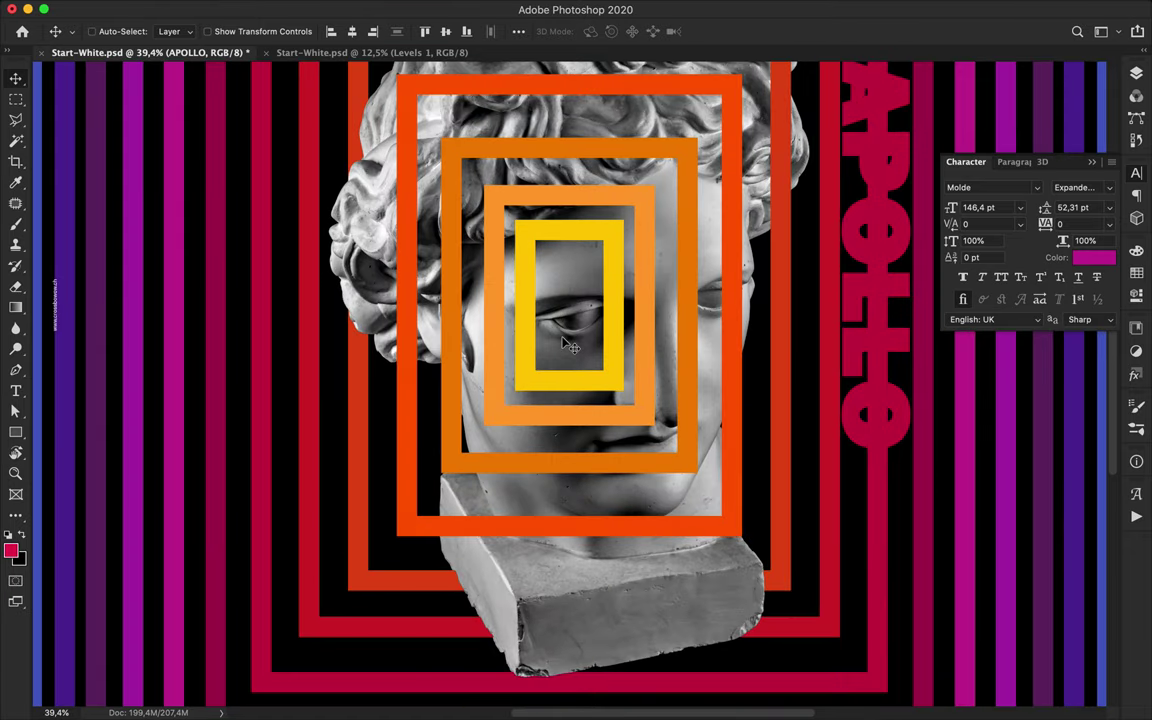
scroll(570, 345, down, 2)
drag(607, 695, 505, 266)
key(ctrl+t)
drag(817, 261, 535, 171)
key(Return)
drag(578, 257, 536, 303)
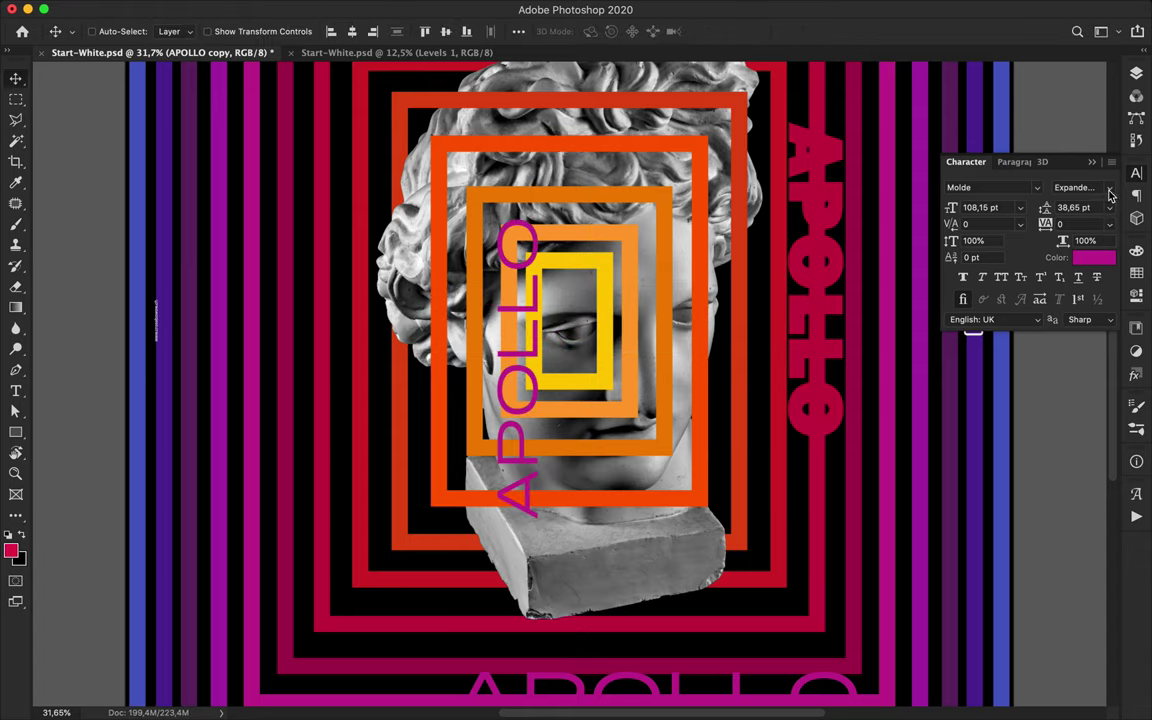
Step: Change the face text's font style to Condensed-Medium and move it up beside the eye
click(1110, 196)
scroll(990, 165, up, 5)
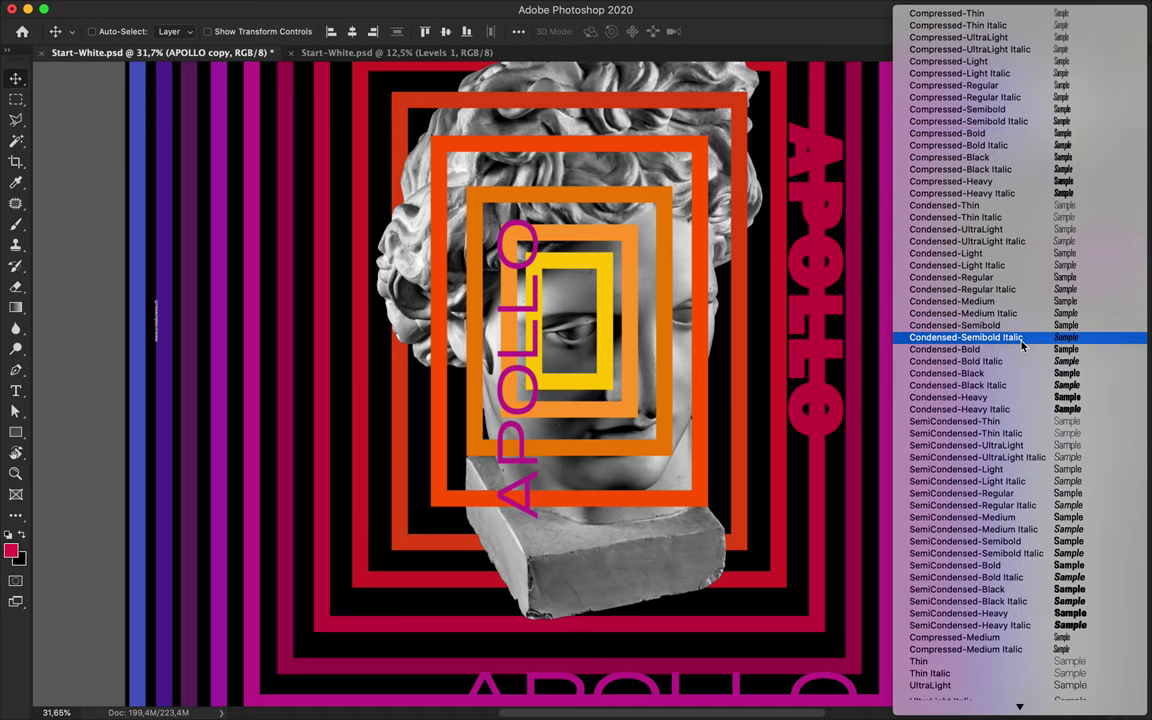
click(990, 301)
drag(535, 458, 533, 329)
Step: Colour the face text yellow ffcb00, sampled from the innermost frame, and align it against that frame's left side
key(t)
click(652, 32)
click(604, 282)
click(546, 84)
key(v)
drag(493, 287, 524, 265)
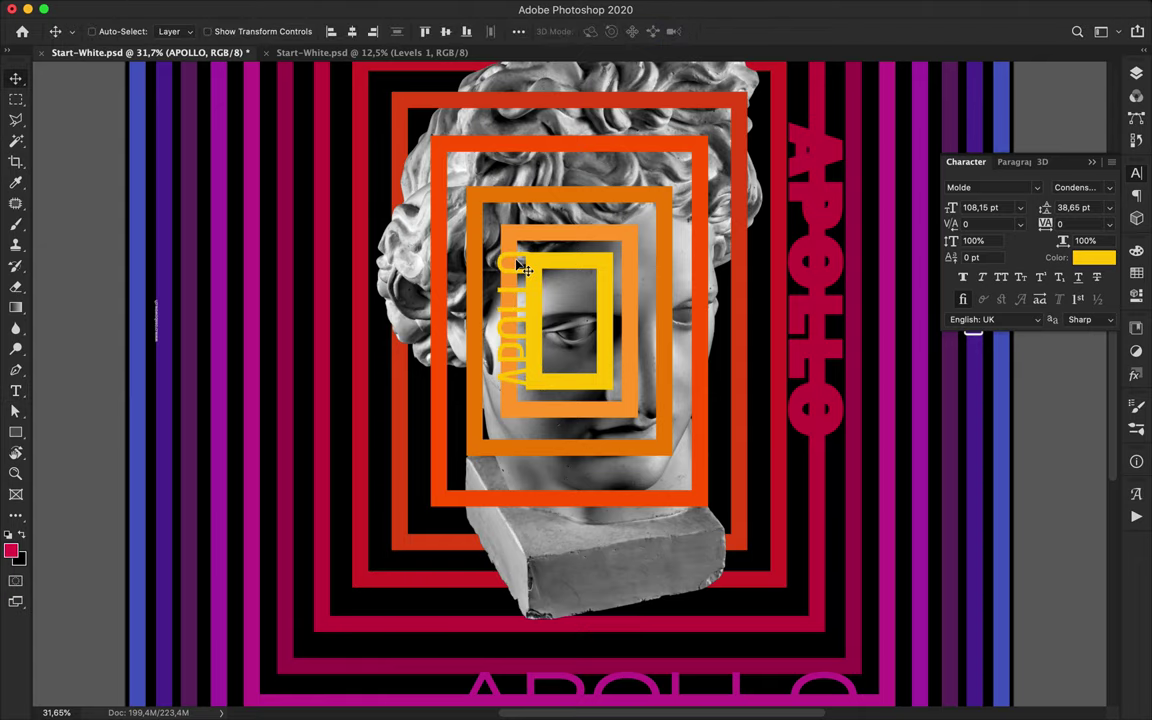
Step: Duplicate the yellow APOLLO text onto the red frames left of the head and set the copy's font style to Medium
key(super+0)
drag(543, 343, 441, 343)
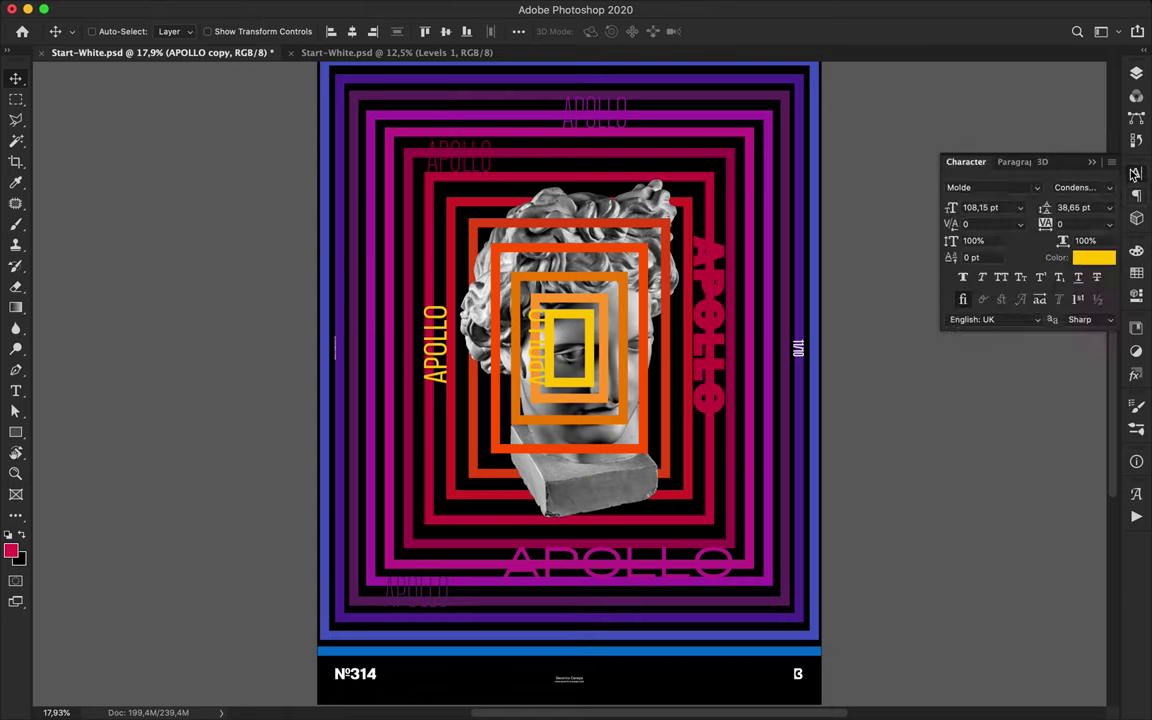
click(1112, 188)
scroll(1005, 420, down, 5)
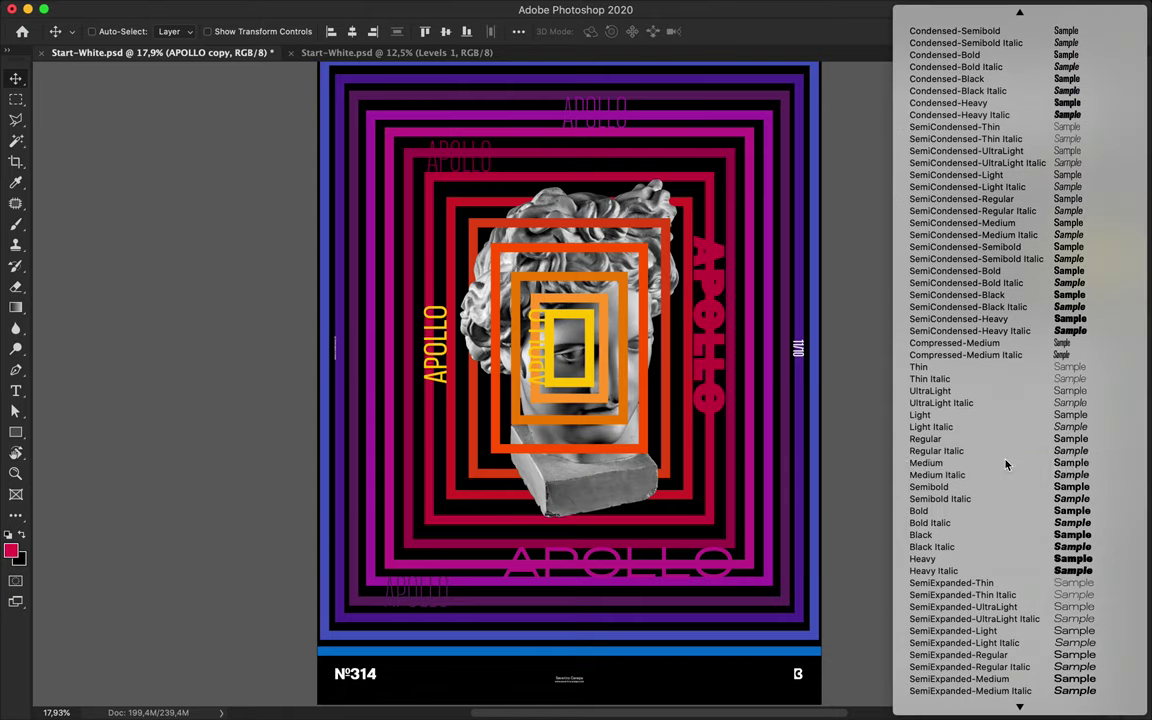
click(1008, 463)
Step: Colour the Medium APOLLO text left of the head crimson, sampled from the frame it crosses
key(t)
click(655, 31)
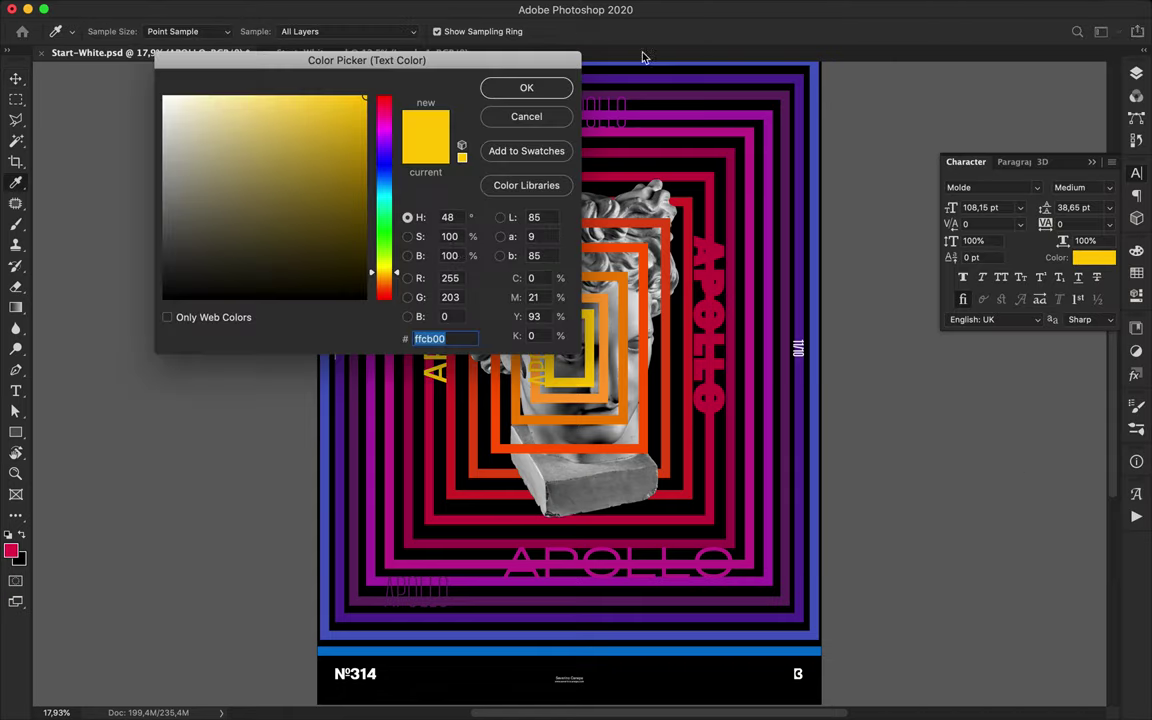
click(428, 425)
click(526, 87)
key(v)
Step: Duplicate the crimson vertical APOLLO text onto the poster's left edge and set the copy's font style to SemiExpanded-Heavy
drag(443, 315, 340, 458)
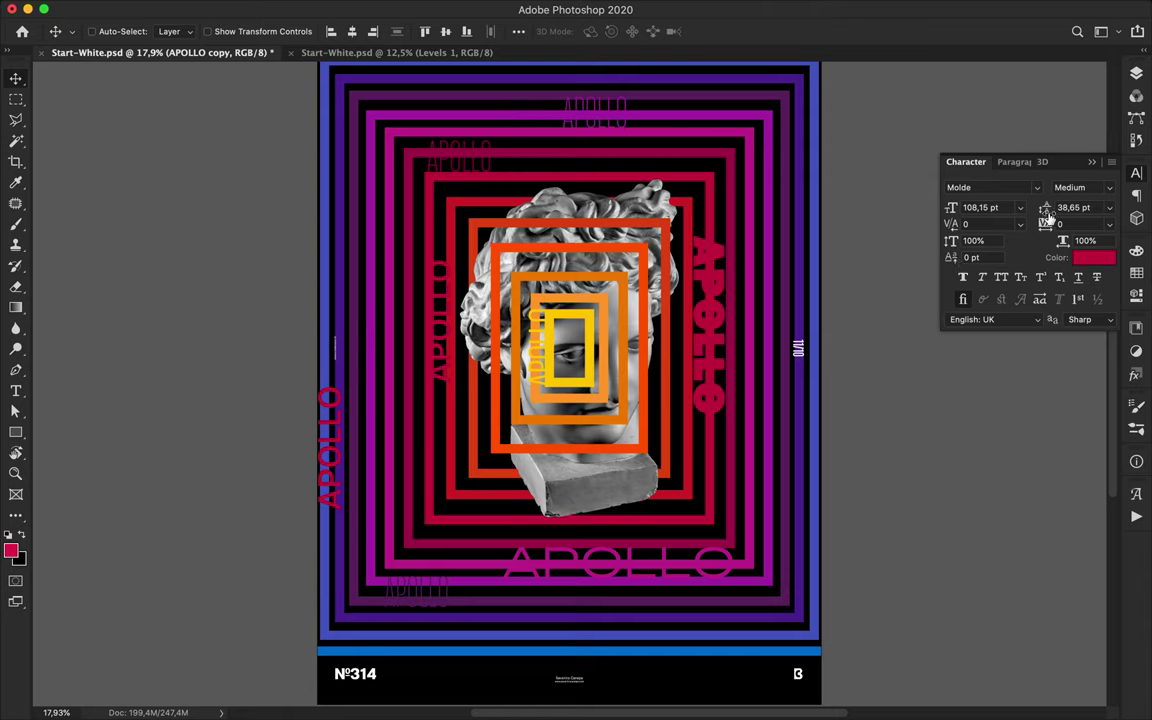
click(1082, 187)
click(1036, 488)
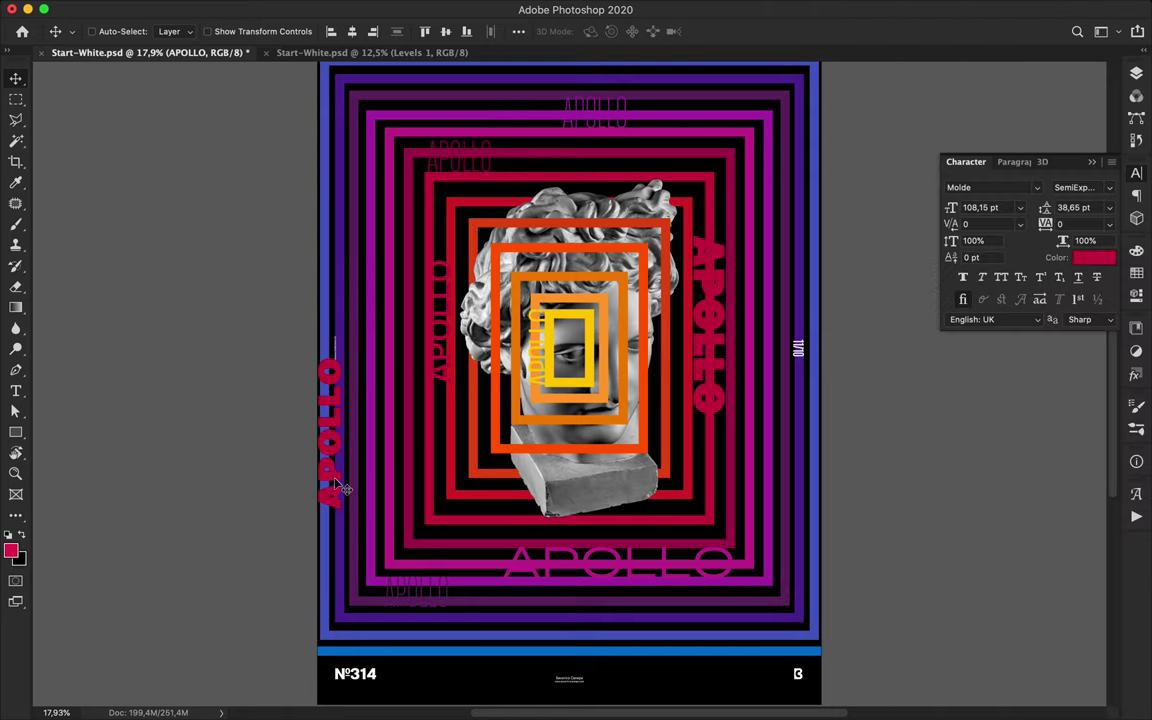
Step: Colour the APOLLO text on the poster's left edge blue 4a5dc4, sampled from the outer frame
key(t)
click(656, 35)
click(324, 552)
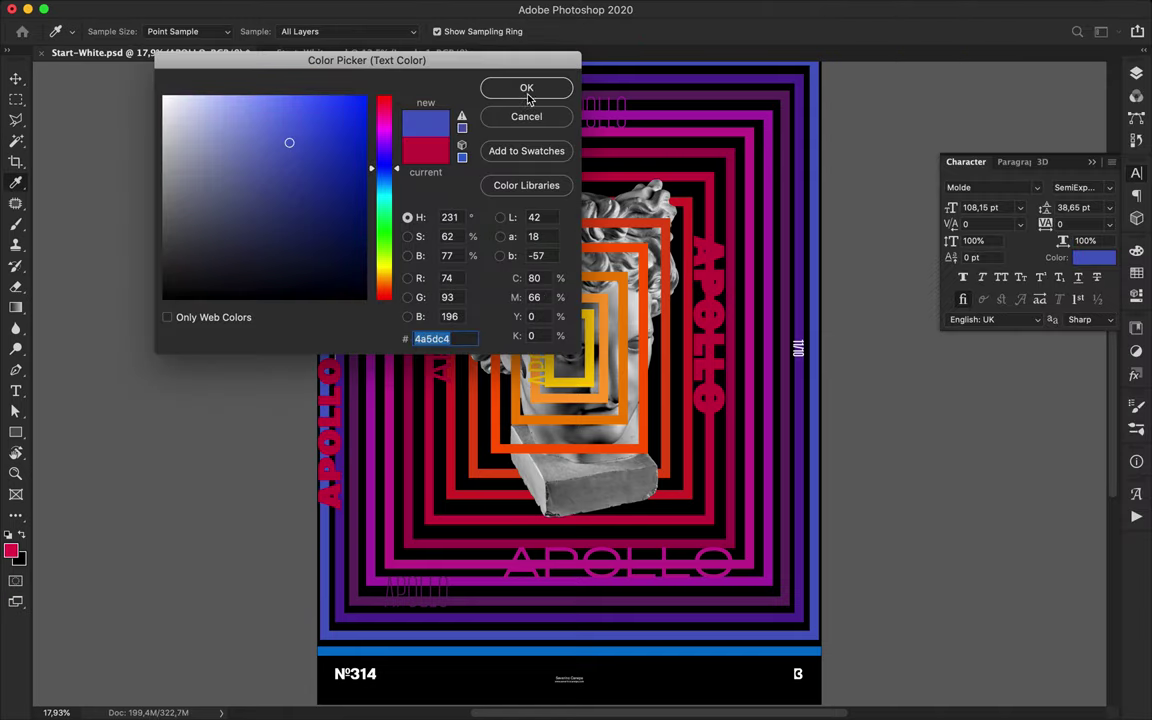
click(530, 94)
key(v)
Step: Duplicate the blue APOLLO text, rotate the copy 90° to horizontal, and place it over the violet frame at the poster's bottom
drag(329, 505, 560, 562)
scroll(347, 514, up, 2)
scroll(563, 563, down, 5)
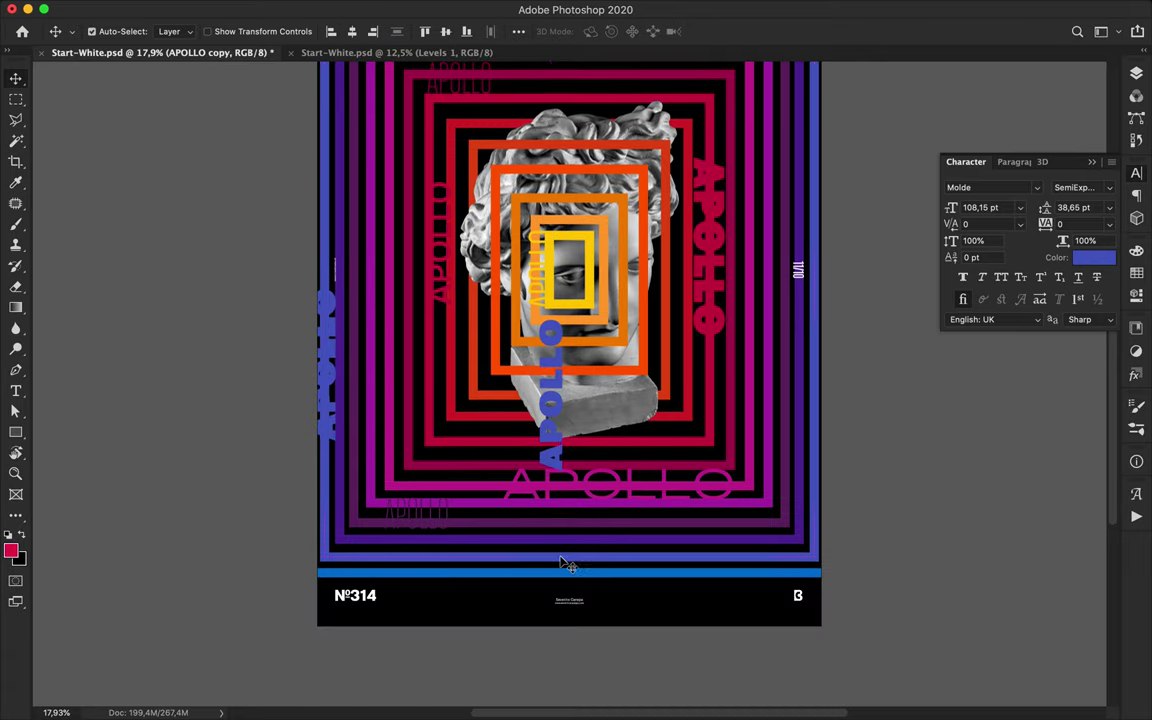
key(super+t)
drag(537, 307, 738, 390)
drag(594, 398, 577, 548)
key(Return)
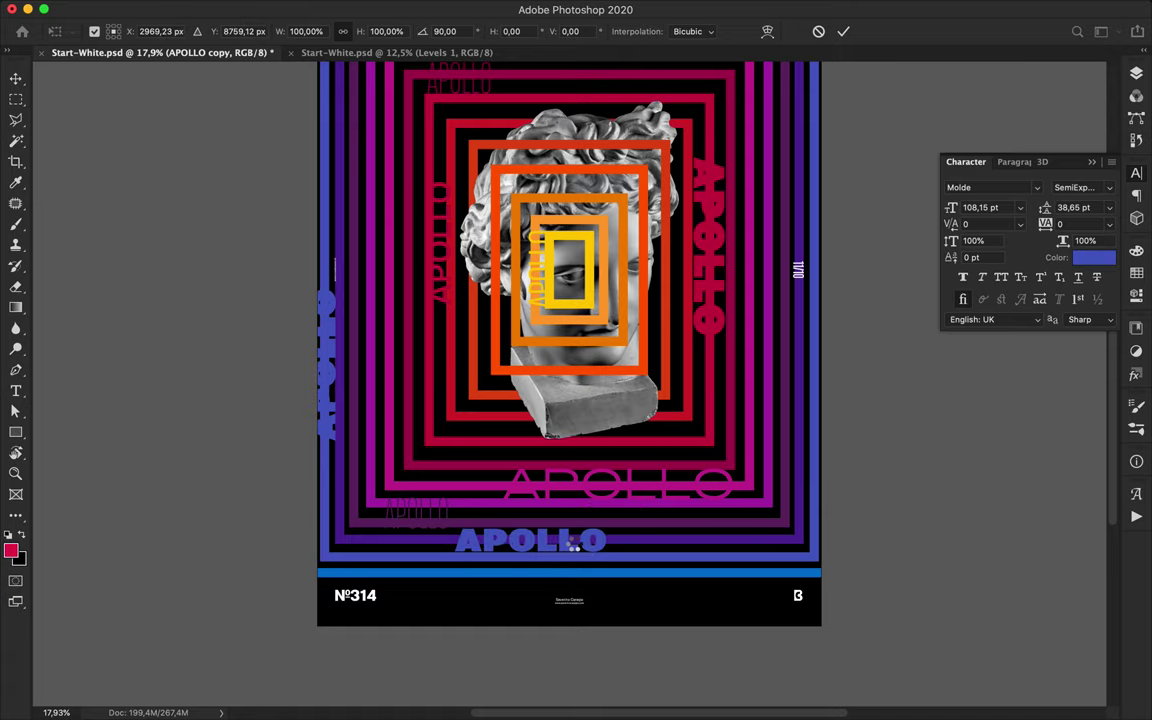
Step: Colour the horizontal heavy APOLLO text deep violet, sampled from the frame it crosses
double_click(580, 548)
click(651, 31)
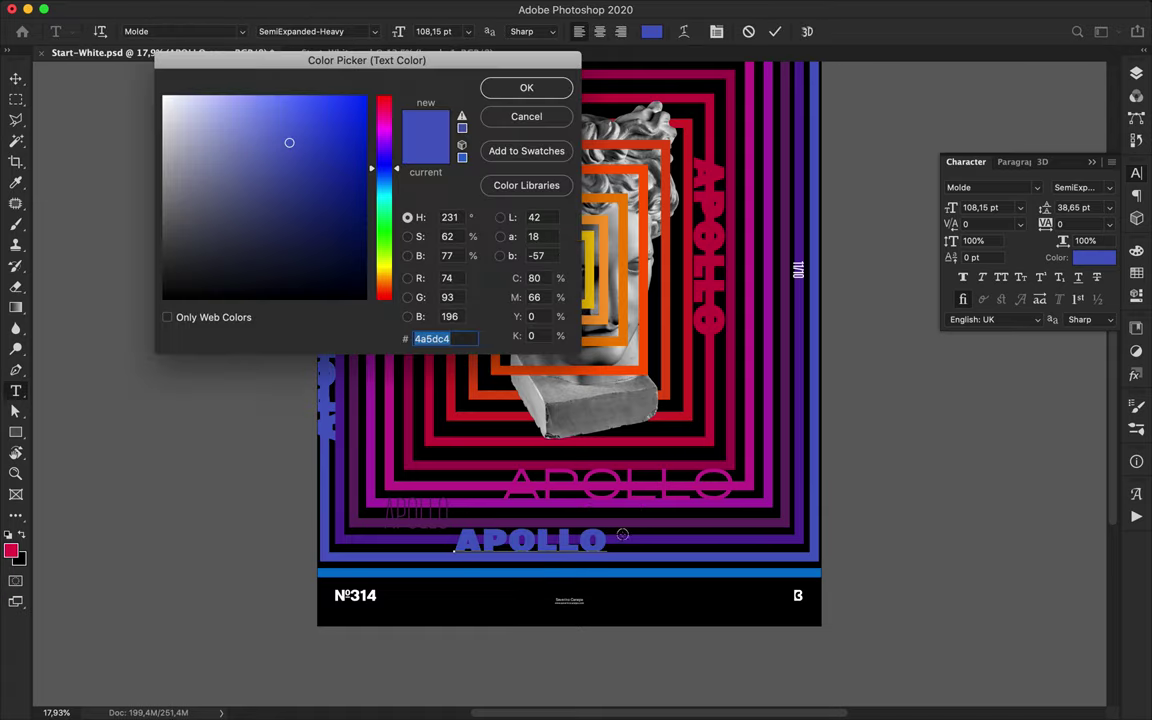
click(623, 539)
click(528, 88)
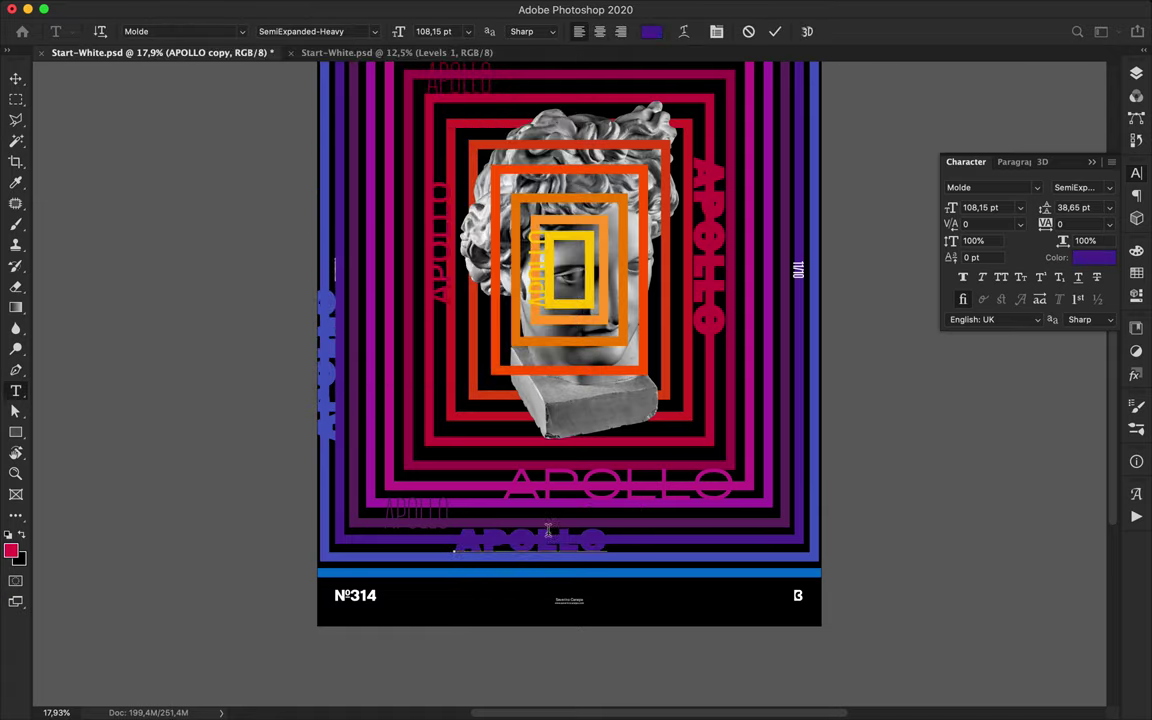
click(16, 78)
Step: Change the deep violet APOLLO text to a narrower, upright SemiCondensed font style
click(1109, 188)
scroll(1000, 110, up, 6)
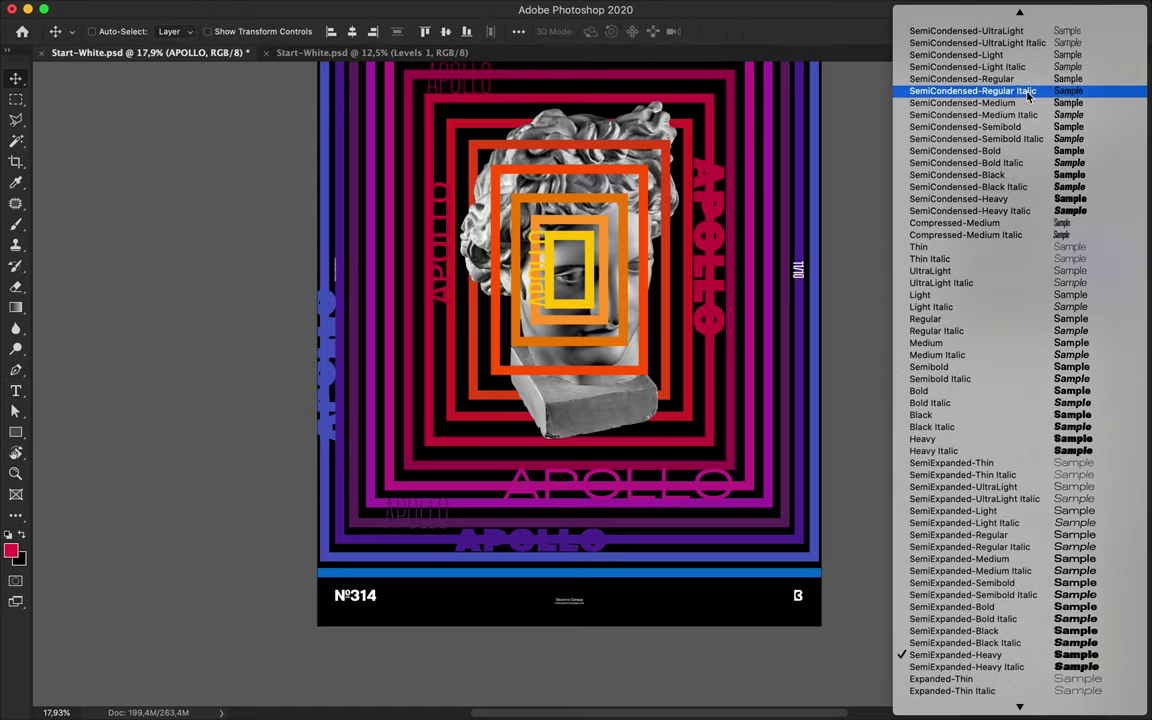
click(955, 118)
Step: Move the thin dark purple APOLLO text at the poster's lower left slightly upward
scroll(575, 541, up, 5)
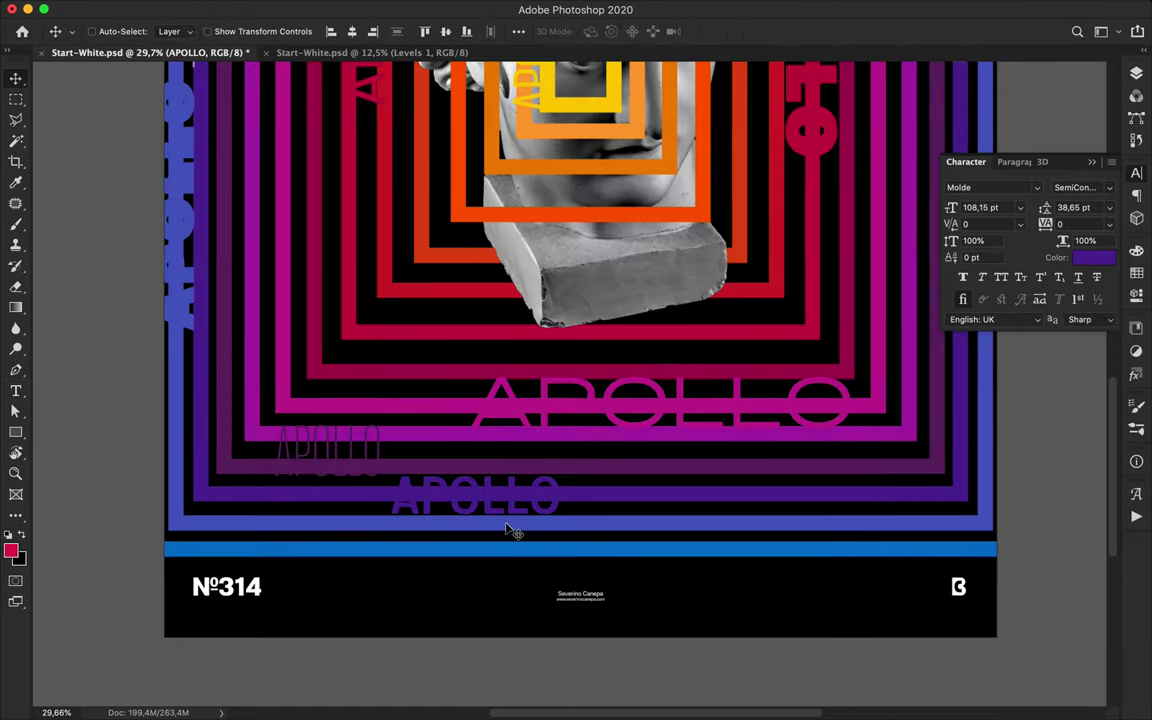
super+click(344, 446)
drag(345, 447, 345, 432)
Step: Duplicate the thin dark purple APOLLO text onto the poster's lower-right corner and set the copy's font style to Light
scroll(440, 450, down, 3)
drag(527, 476, 805, 527)
click(1078, 187)
click(998, 481)
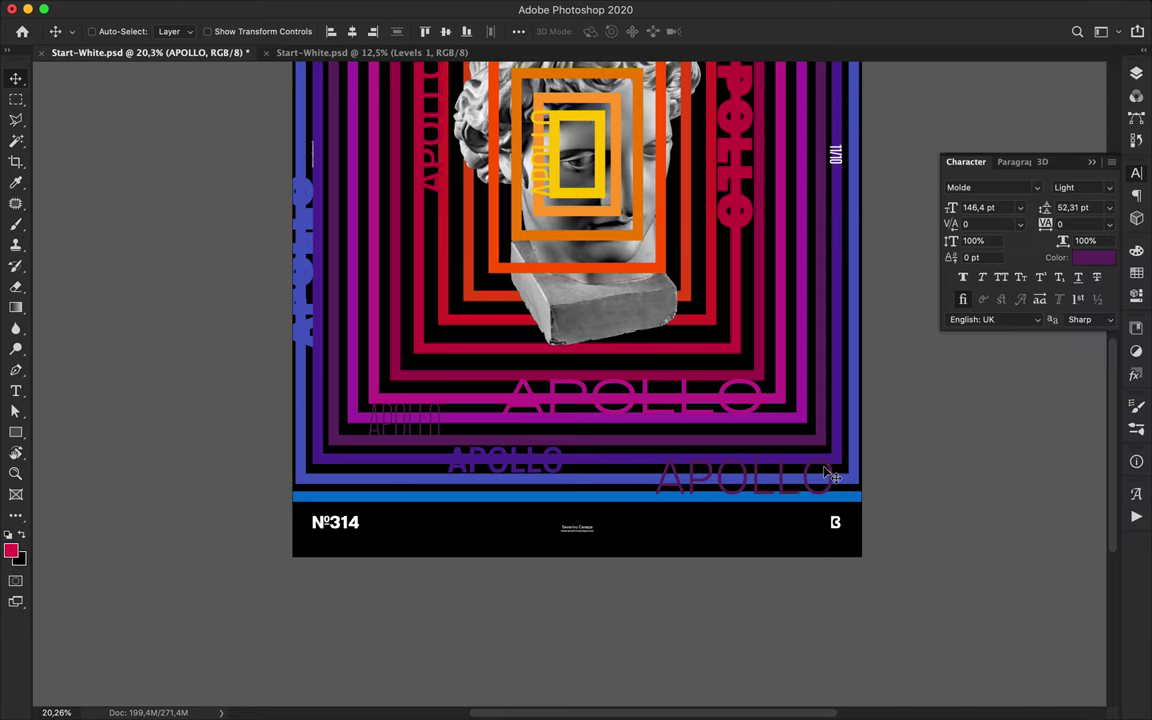
Step: Colour the lower-right Light APOLLO text blue 4a5dc4, sampled from the outer frame, and shift it slightly toward the corner
double_click(761, 471)
click(651, 31)
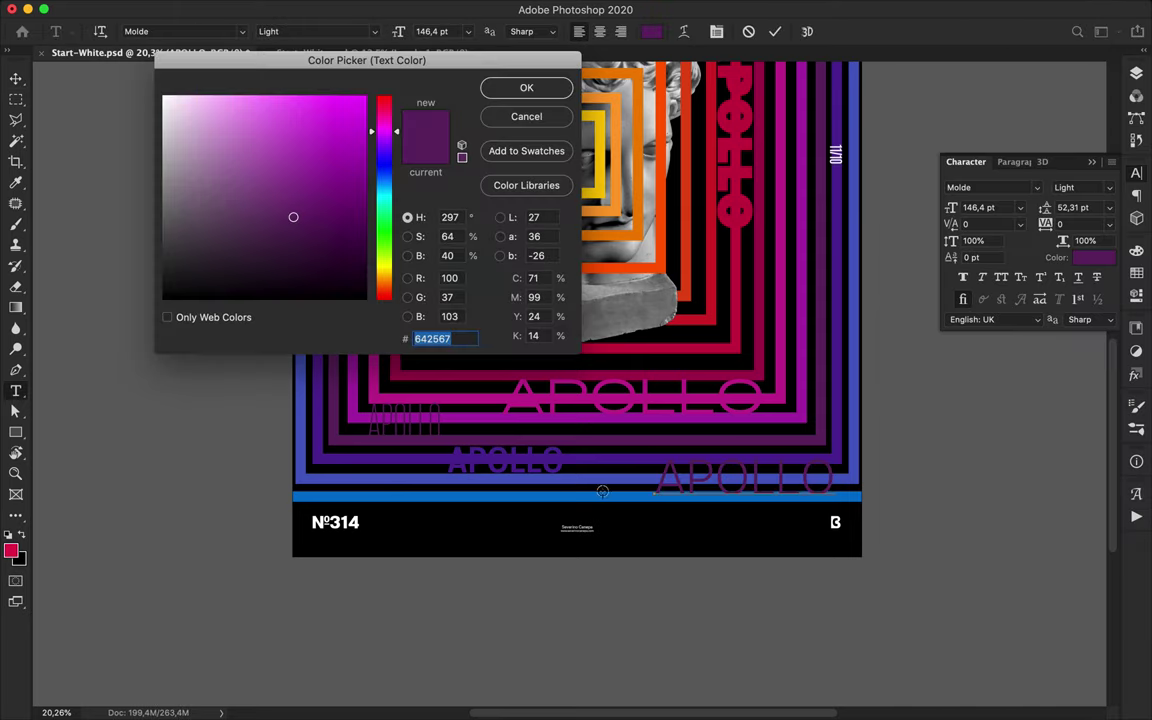
click(600, 481)
click(537, 87)
key(super+Return)
key(v)
mouse_move(782, 471)
mouse_down()
mouse_move(755, 466)
mouse_move(796, 467)
mouse_up()
Step: Duplicate the blue Light APOLLO text onto the statue's base and change the copy's font style to Semibold
scroll(795, 468, up, 3)
alt+drag(760, 548, 531, 405)
click(1087, 187)
key(Down)
key(Down)
key(Down)
key(Down)
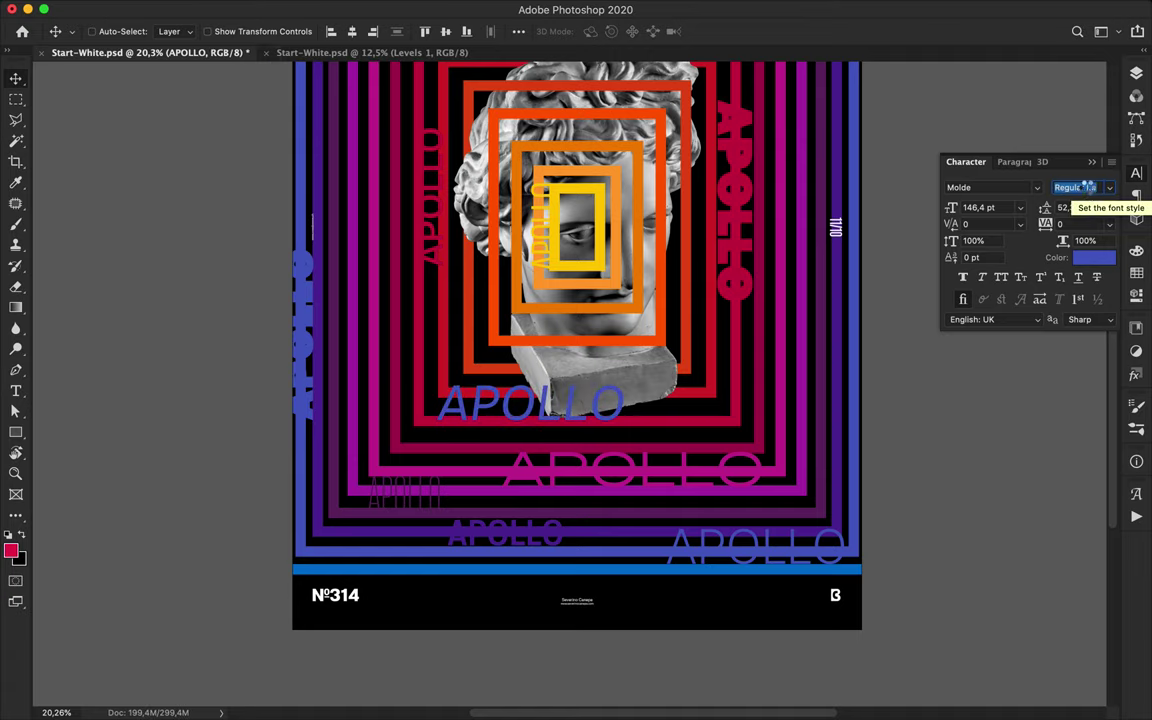
Step: Set the tracking of the Semibold APOLLO text over the statue's base to 1000
click(1086, 225)
key(shift+Up)
key(shift+Up)
key(shift+Up)
key(shift+Up)
key(shift+Up)
key(shift+Up)
key(shift+Up)
key(shift+Up)
key(shift+Up)
key(shift+Up)
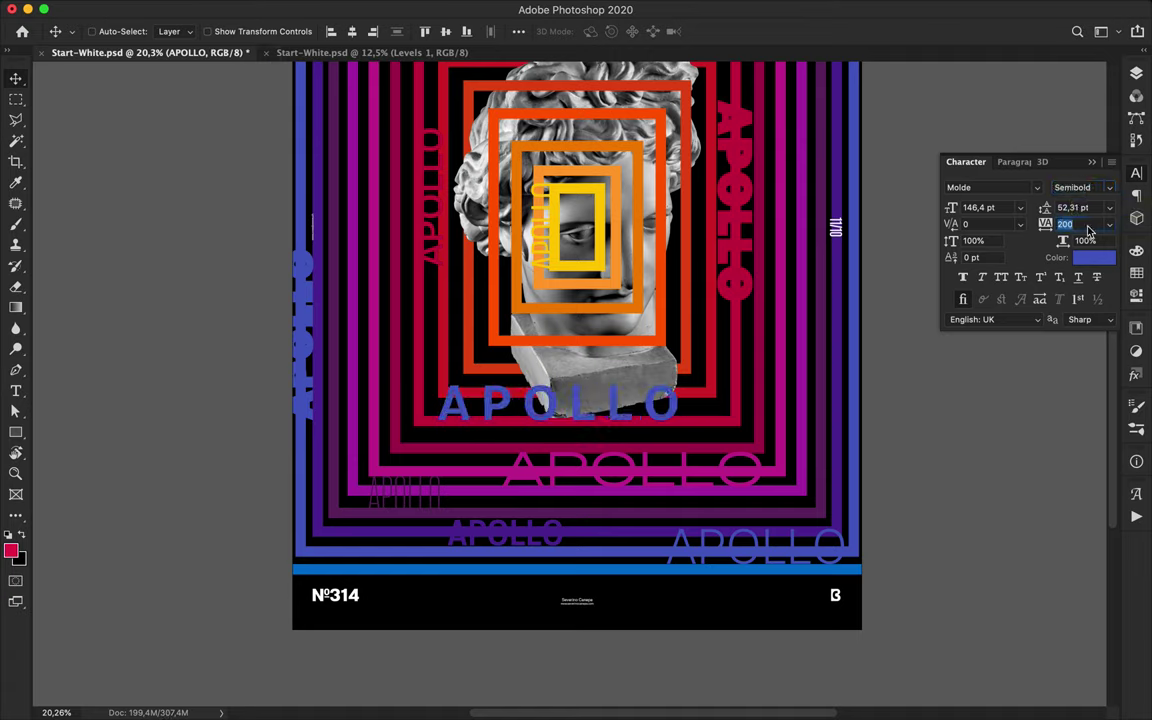
key(Return)
key(Return)
Step: Colour the Semibold APOLLO text over the statue's base crimson, sampled from the frame behind it, and shift it slightly
key(t)
click(652, 33)
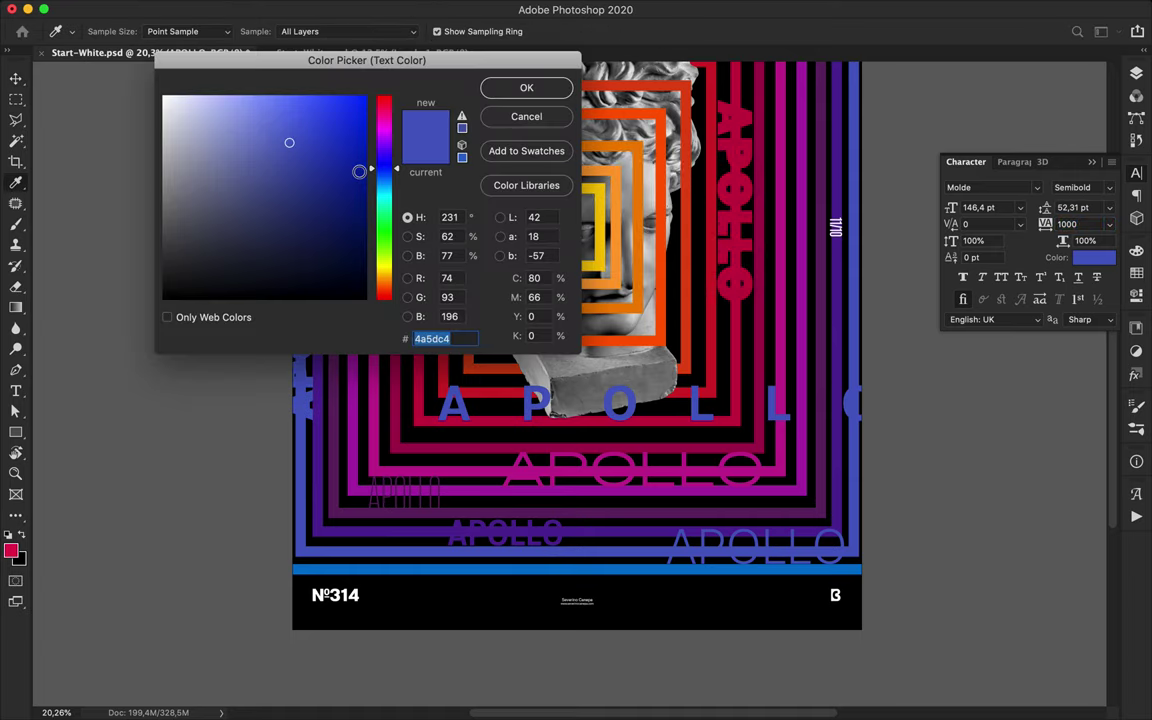
click(733, 423)
click(527, 87)
key(v)
drag(600, 410, 620, 420)
Step: Set the tracking of the crimson APOLLO text over the statue's base to 440
scroll(808, 422, up, 5)
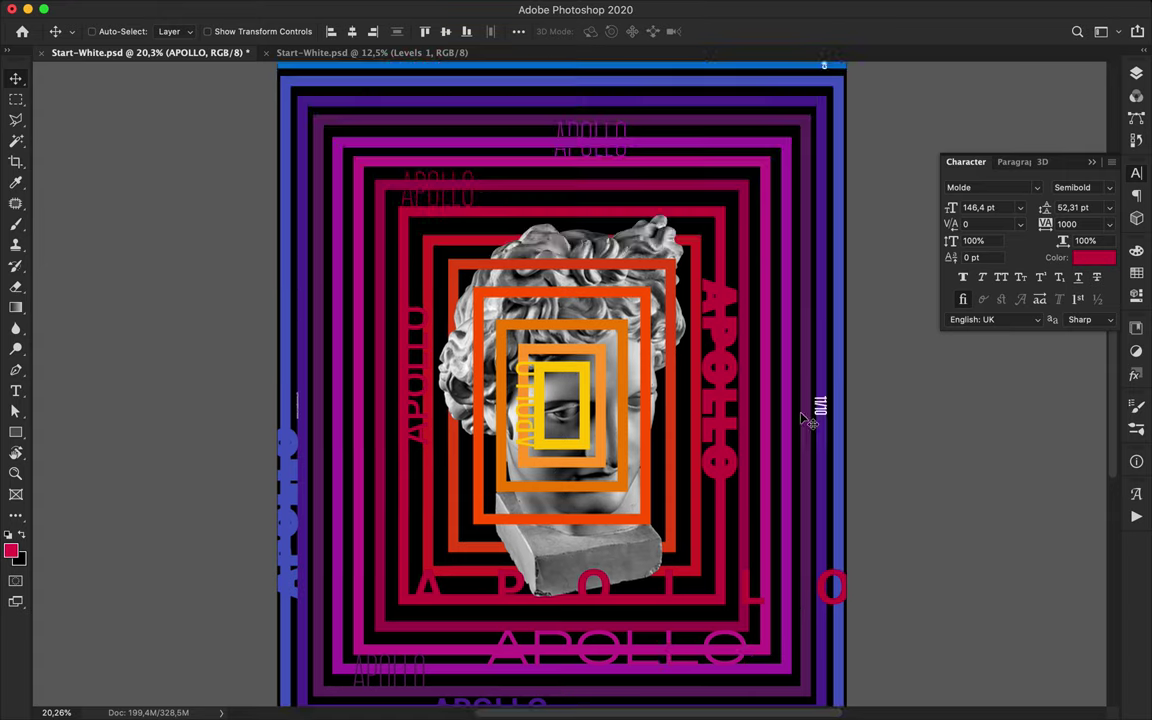
click(1082, 229)
scroll(1082, 229, down, 10)
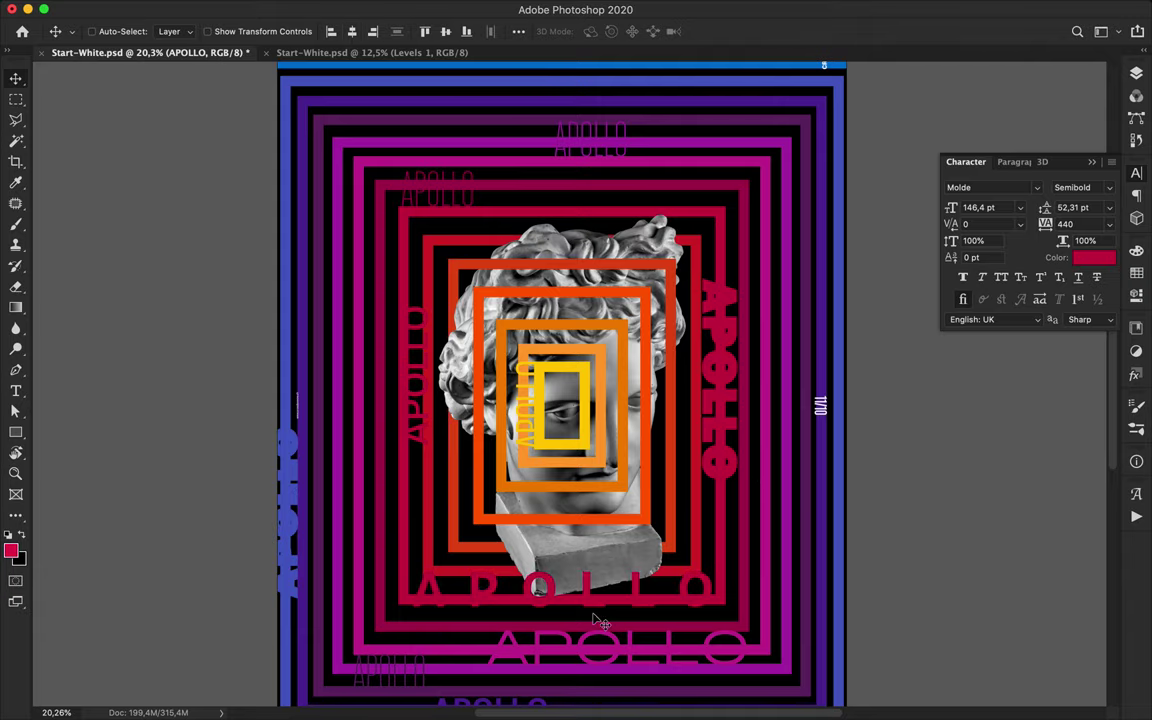
Step: Duplicate the crimson APOLLO text and rotate the copy to run vertically along the poster's left purple frames
scroll(600, 622, down, 3)
drag(560, 524, 480, 279)
key(super+t)
drag(633, 245, 408, 237)
key(Return)
Step: Set the font size of the vertical crimson APOLLO copy on the left to 66.4 pt
click(1005, 207)
key(shift+Down)
key(shift+Down)
key(shift+Down)
key(shift+Down)
key(shift+Down)
key(shift+Down)
key(shift+Down)
key(shift+Down)
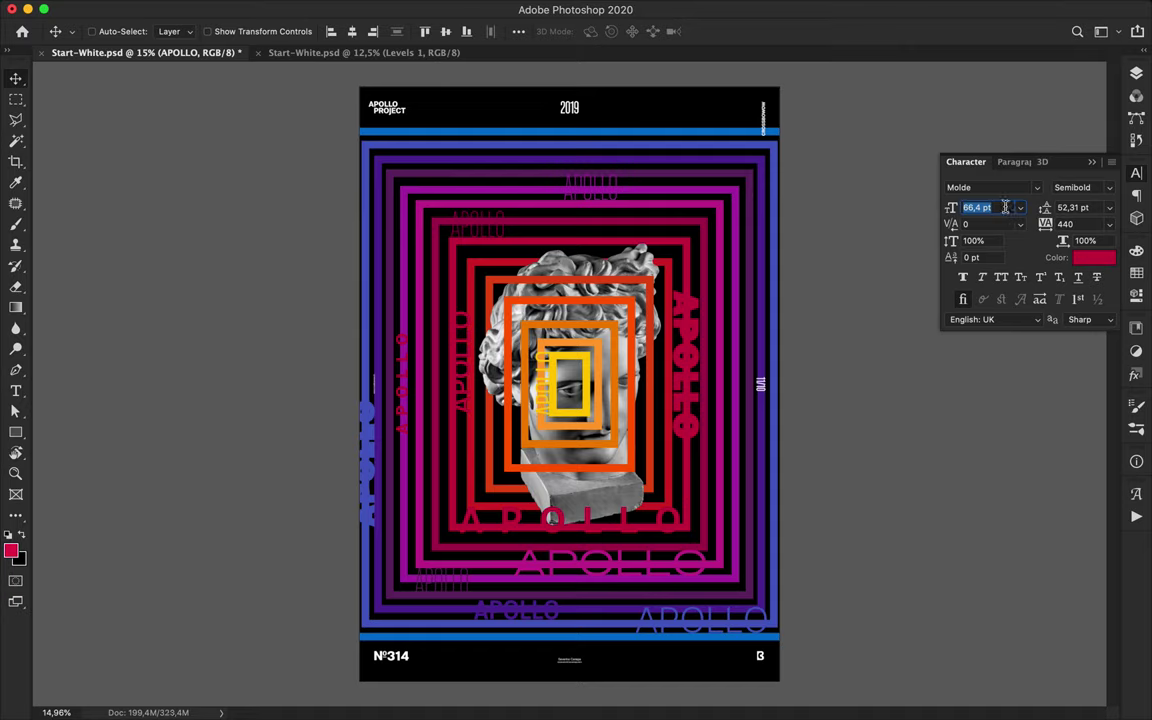
Step: Set the tracking of the small vertical APOLLO copy to 2440 and reposition it along the left purple frames
key(shift+Up)
key(shift+Up)
drag(399, 405, 396, 458)
Step: Colour the widely tracked vertical APOLLO text purple ab26aa, sampled from the adjacent frame
key(t)
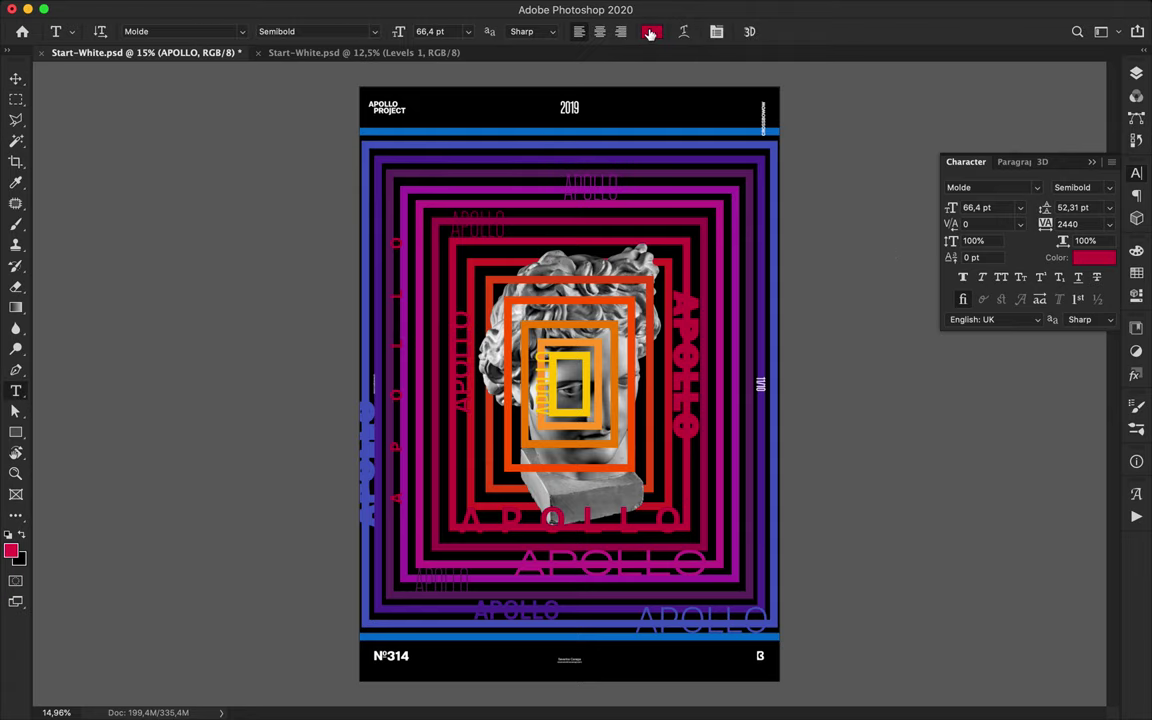
click(651, 32)
click(404, 416)
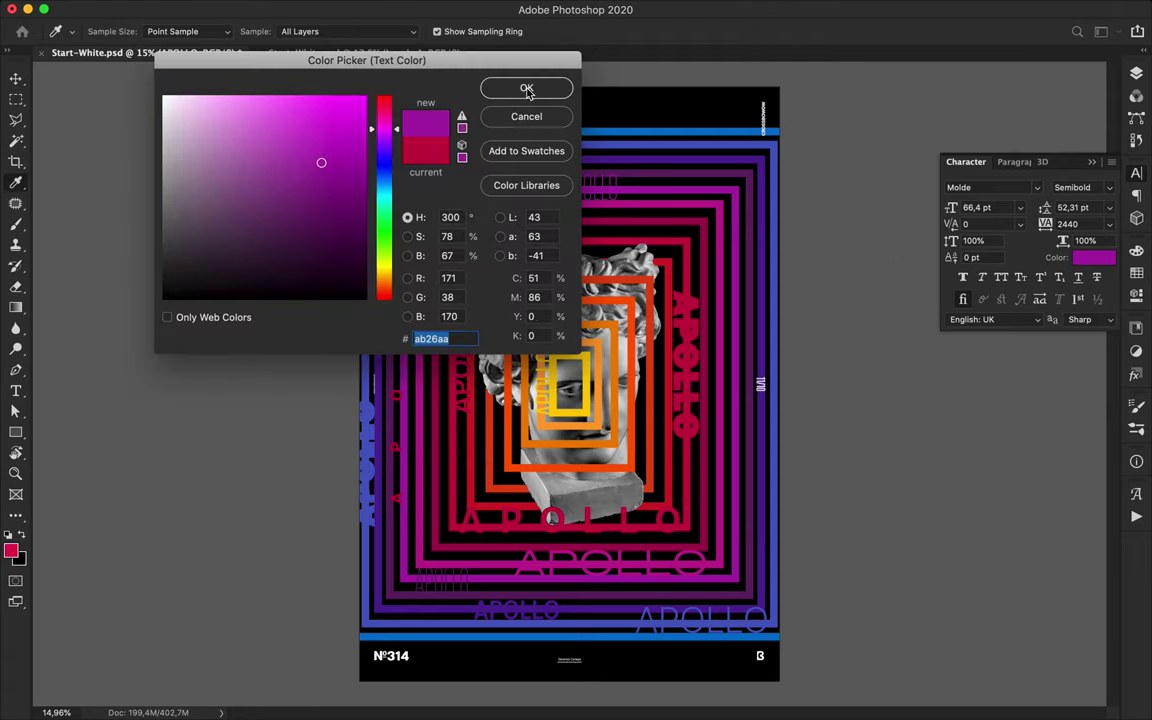
click(527, 90)
key(v)
Step: Try to scale down the dark orange frame around the statue's face slightly
scroll(518, 218, up, 10)
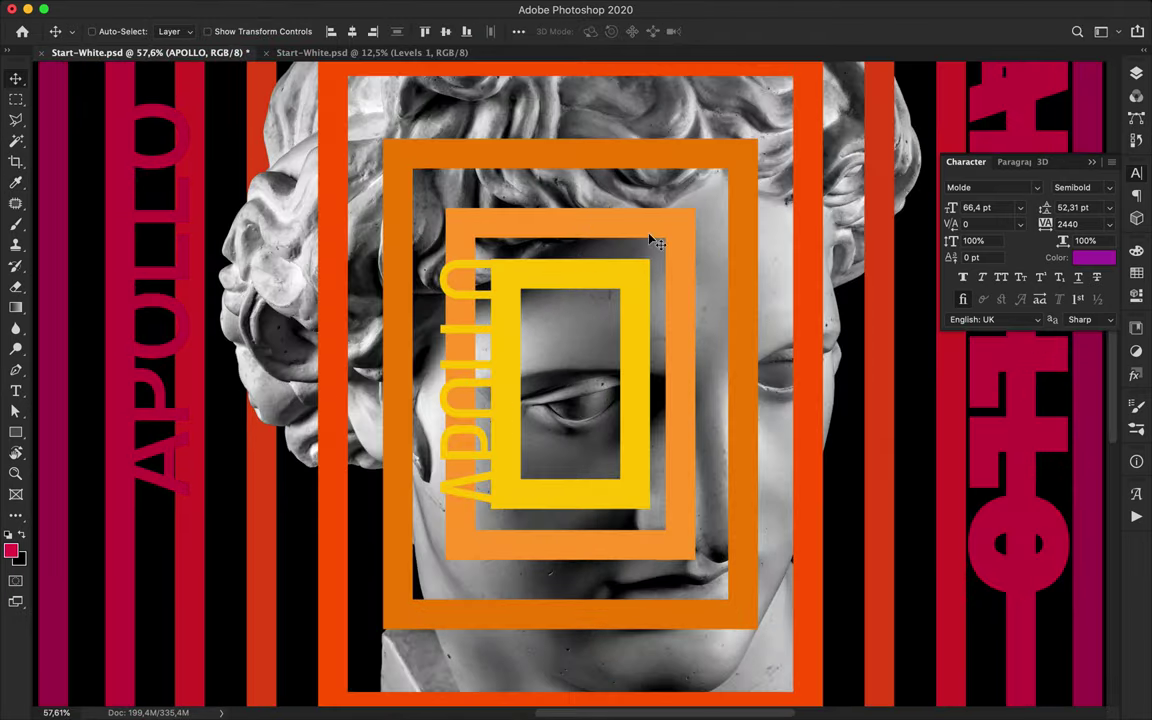
click(660, 231)
super+click(622, 153)
key(super+t)
drag(571, 154, 570, 162)
key(Escape)
key(Return)
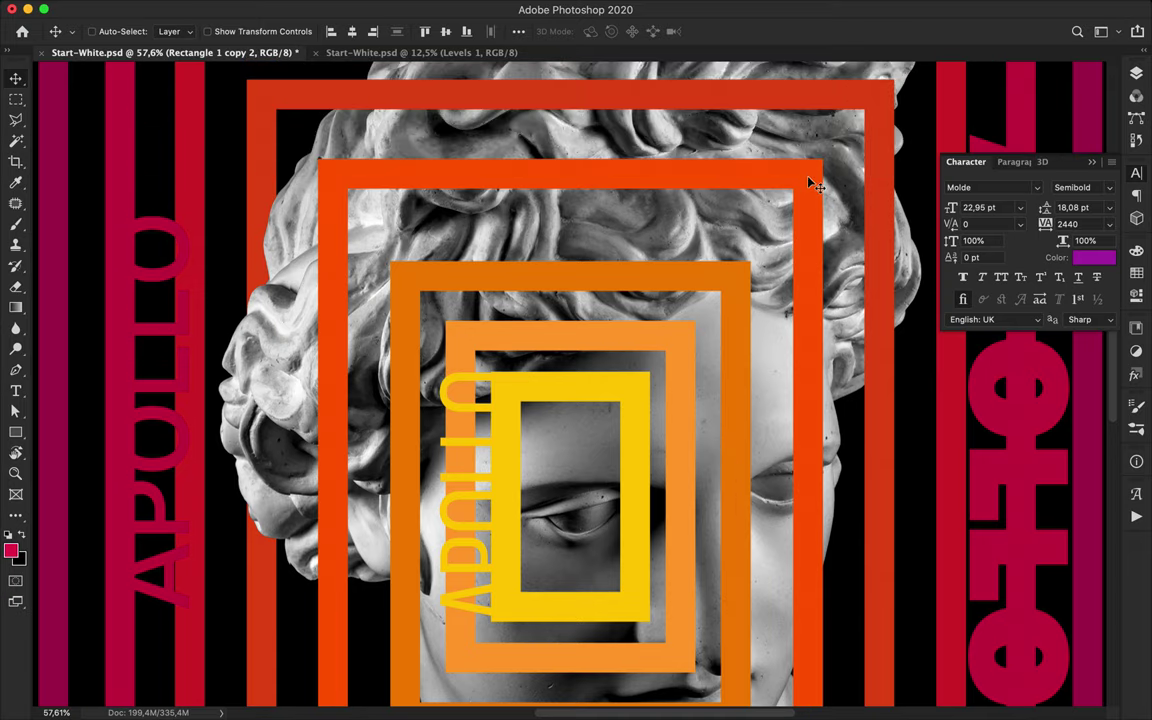
Step: Try to enlarge the orange-red frame surrounding the dark orange one
key(ctrl+t)
drag(805, 180, 783, 209)
scroll(689, 223, down, 4)
drag(570, 598, 566, 655)
key(Return)
Step: Duplicate the dark orange frame's layer and place the copy directly above the original
click(620, 540)
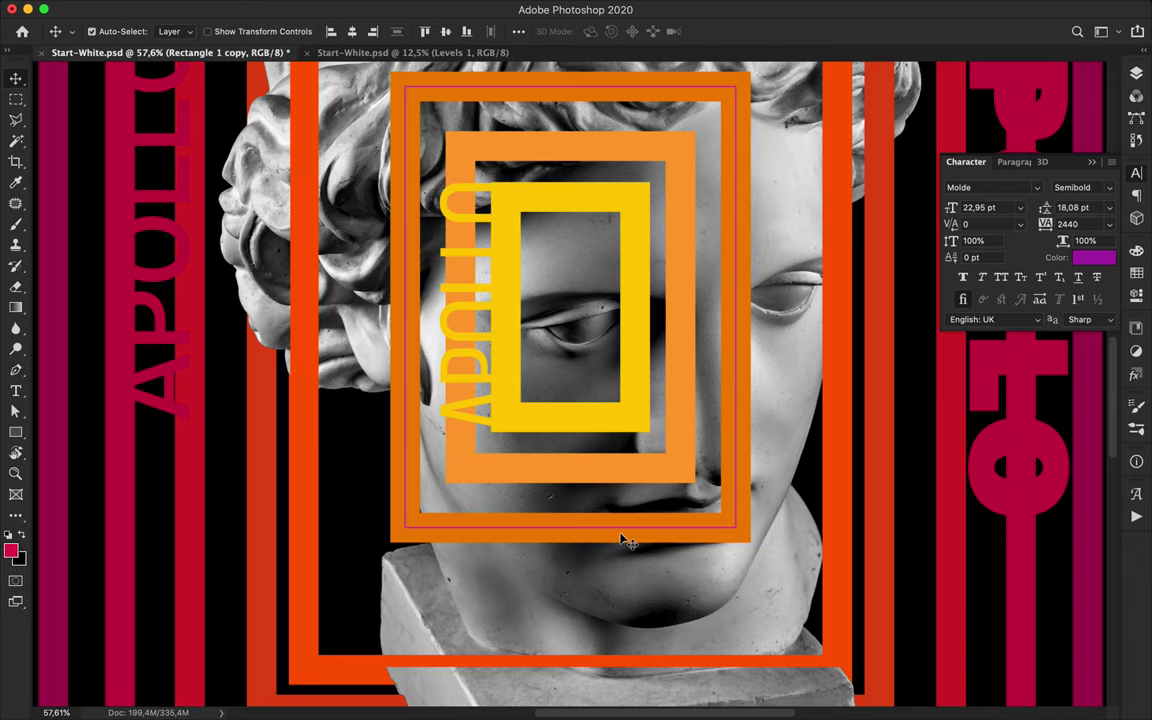
click(1137, 73)
drag(991, 434, 989, 414)
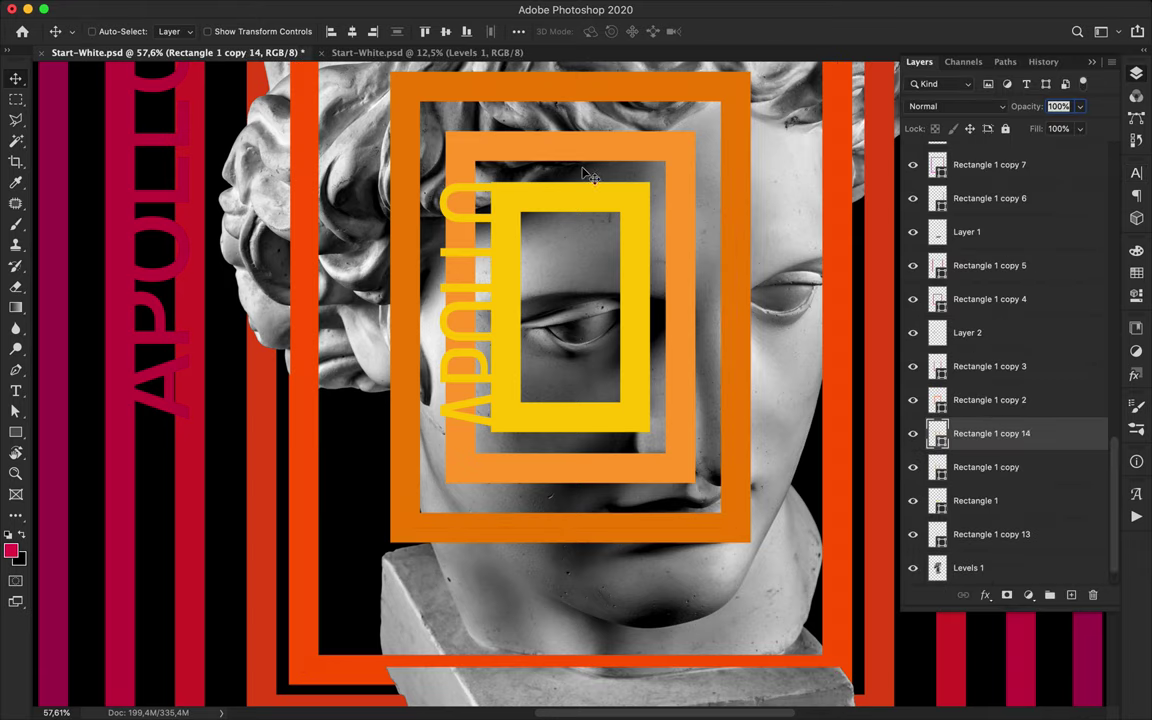
Step: Scale the dark orange frame copy proportionally to 130% and reduce its height to 2406 px
key(ctrl+t)
click(300, 31)
text(110)
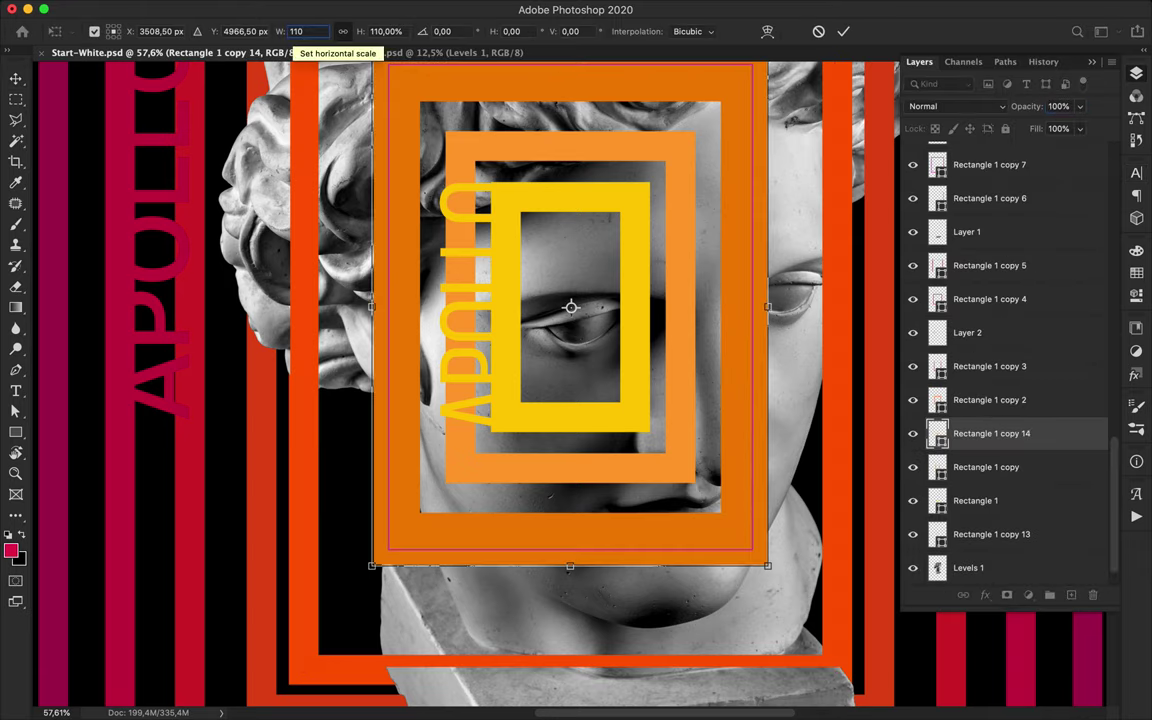
click(305, 31)
text(120)
key(Return)
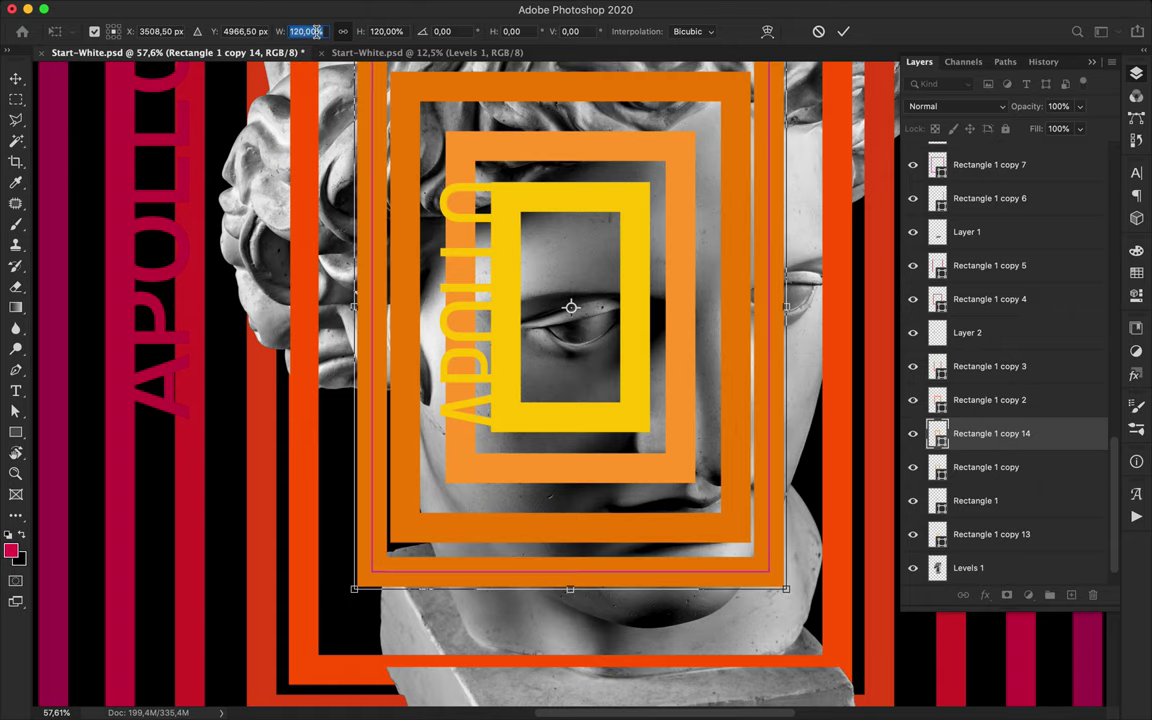
text(130)
key(Return)
scroll(372, 187, up, 3)
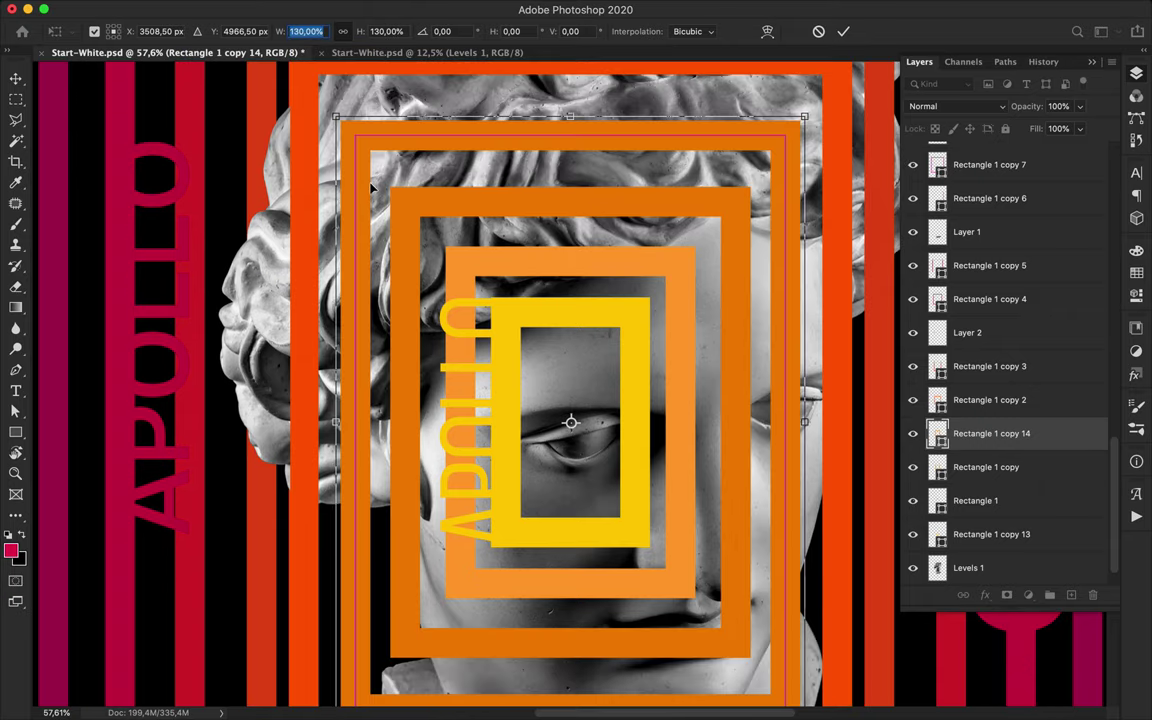
scroll(520, 326, down, 2)
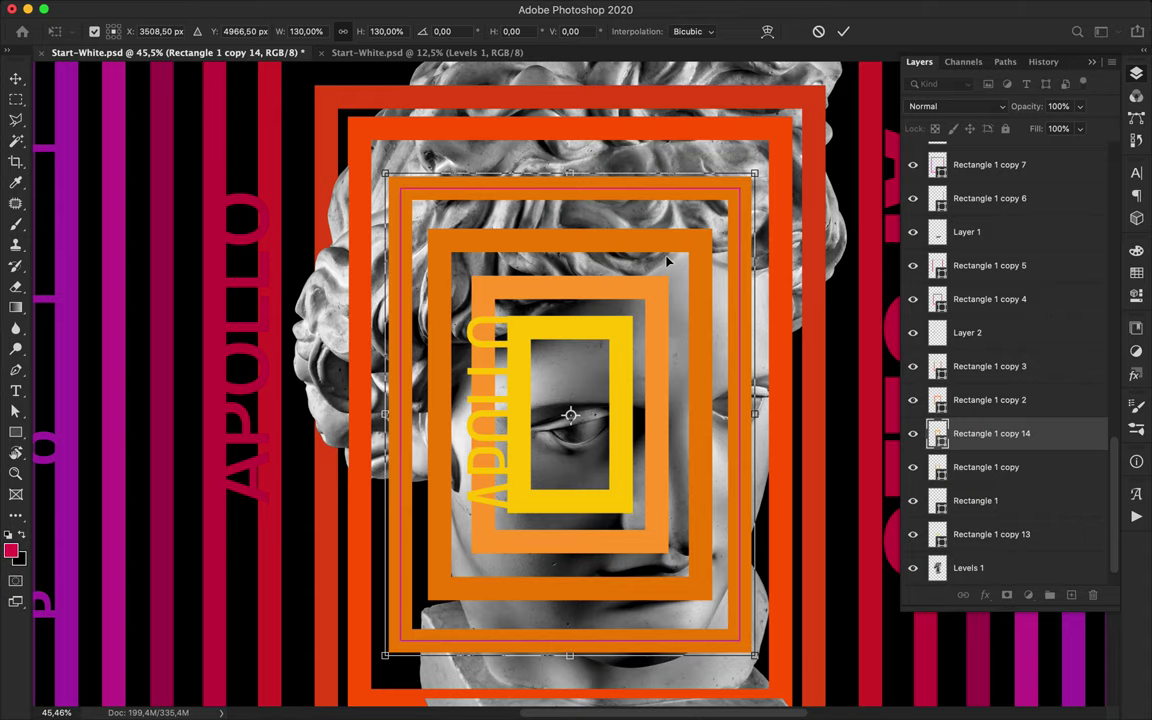
scroll(648, 318, down, 3)
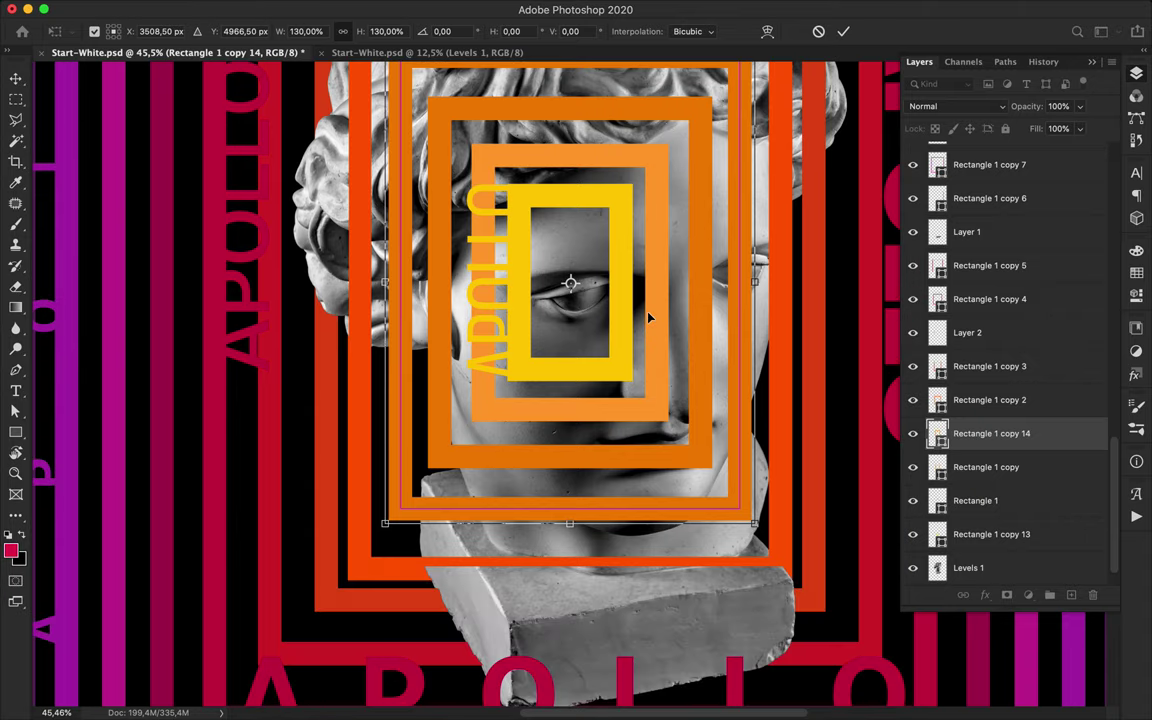
scroll(648, 318, up, 3)
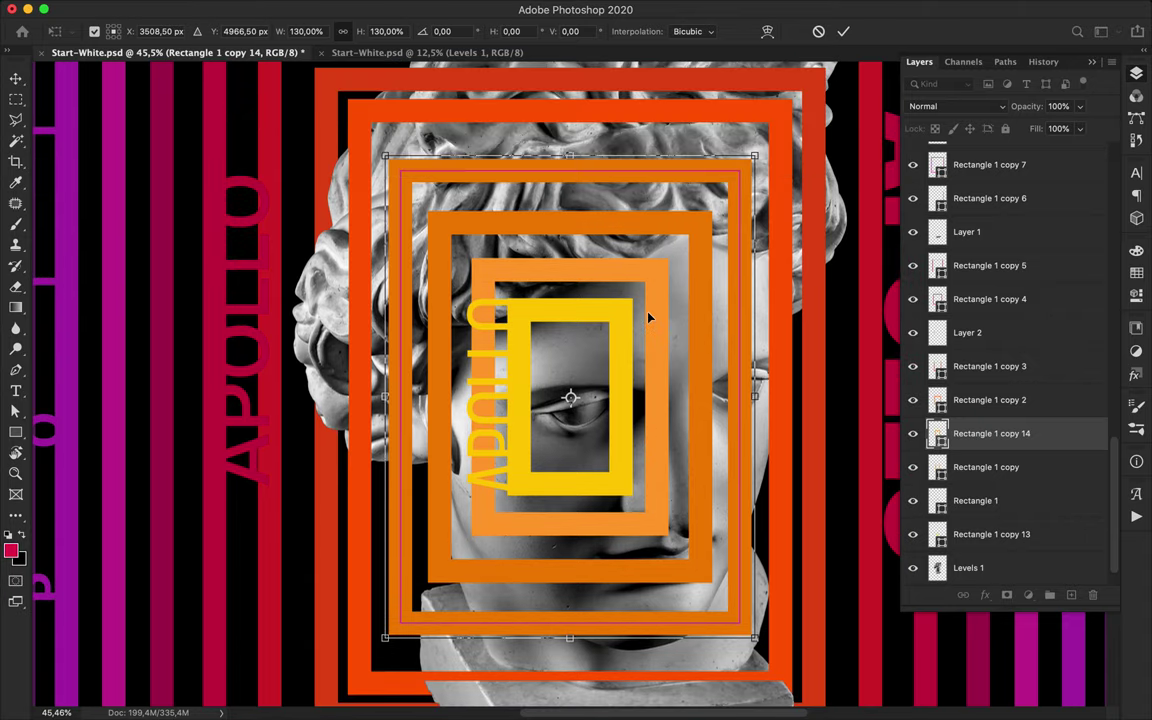
key(Return)
key(a)
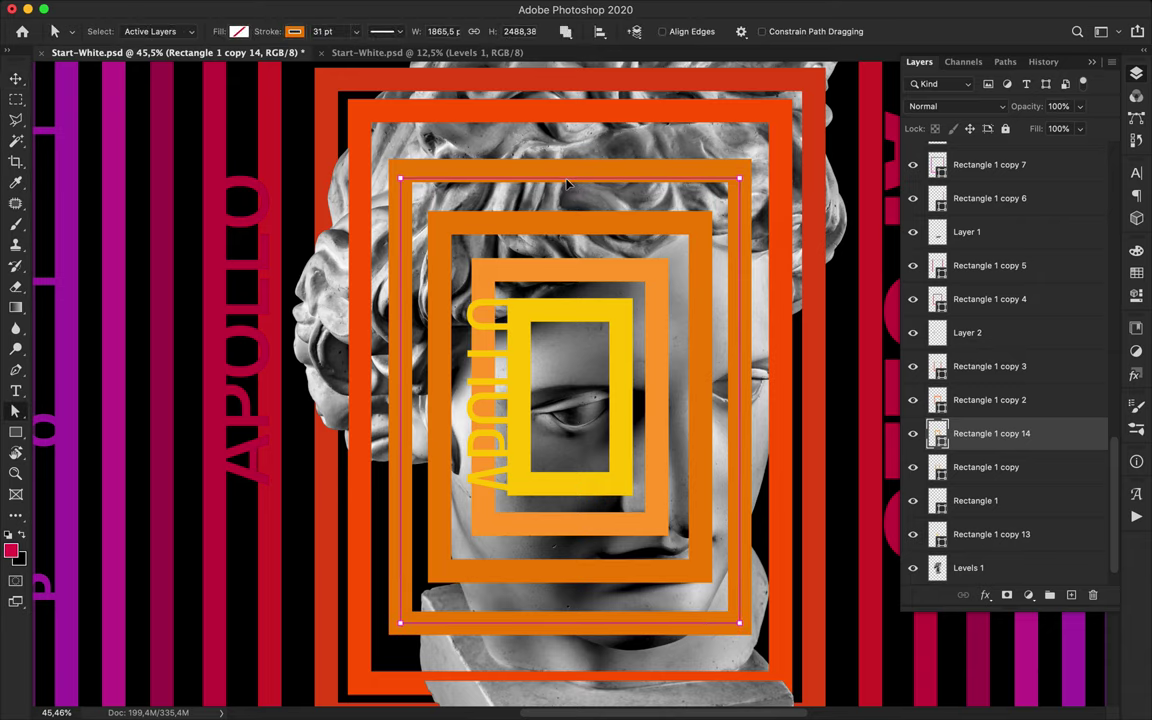
drag(573, 617, 573, 616)
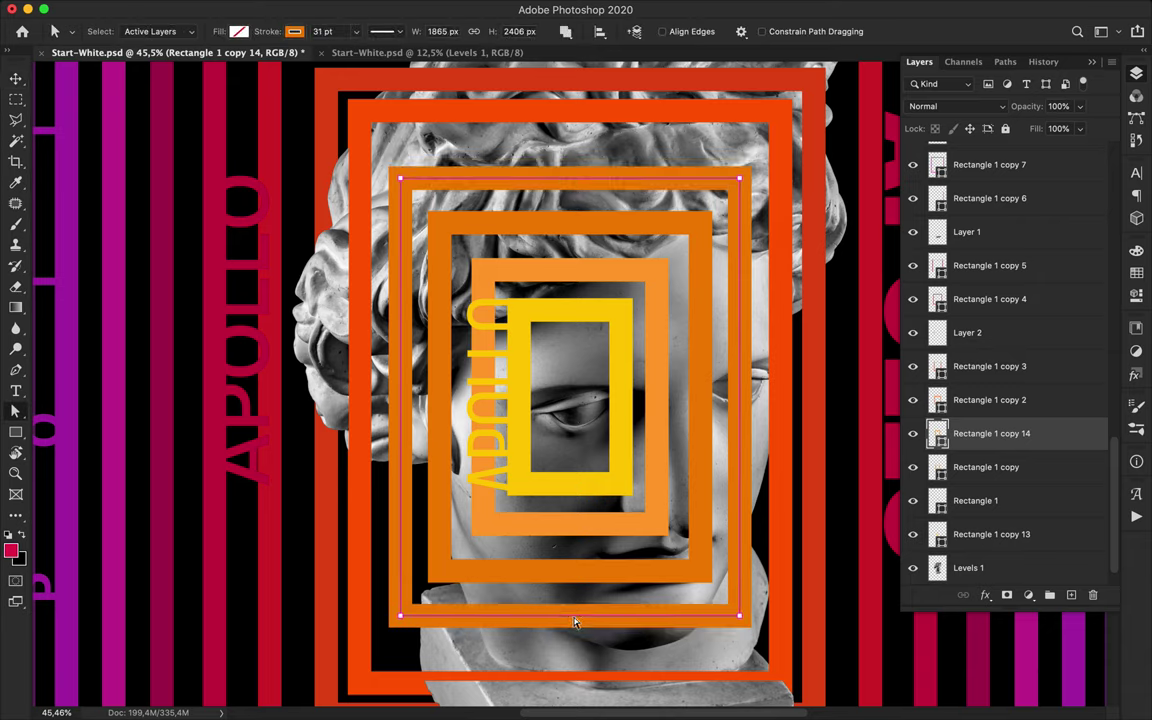
Step: Undo the duplication of the dark orange frame and the resizing of the two orange frames
key(BackSpace)
key(BackSpace)
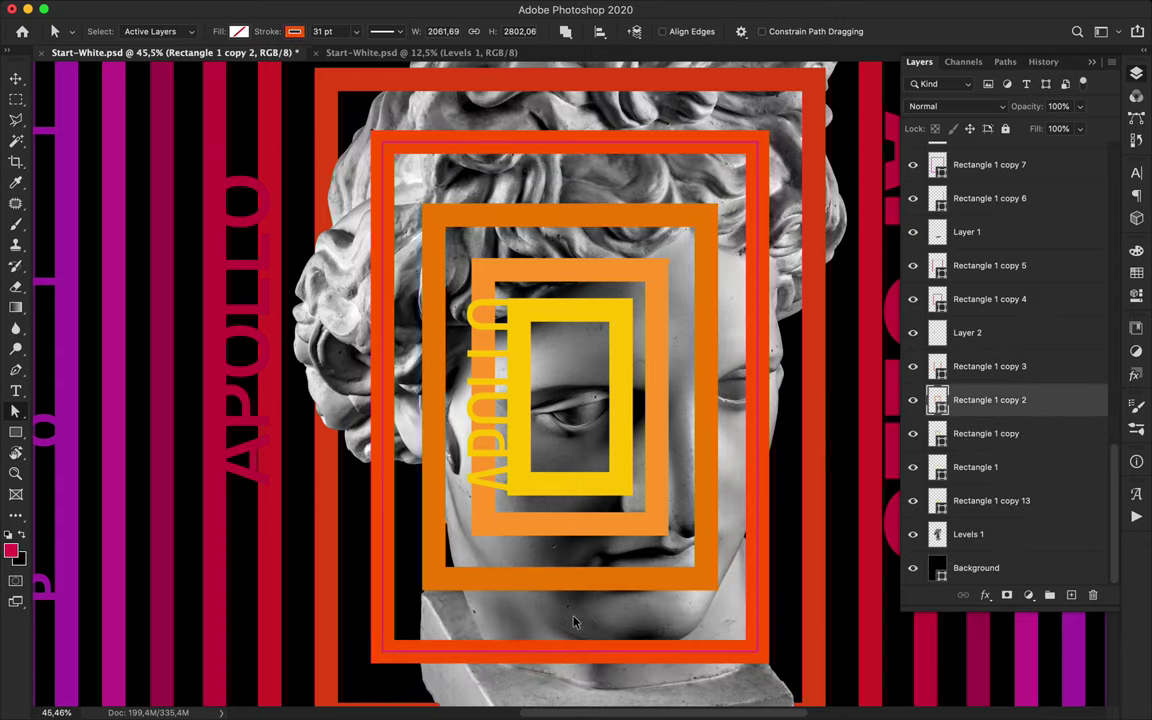
key(v)
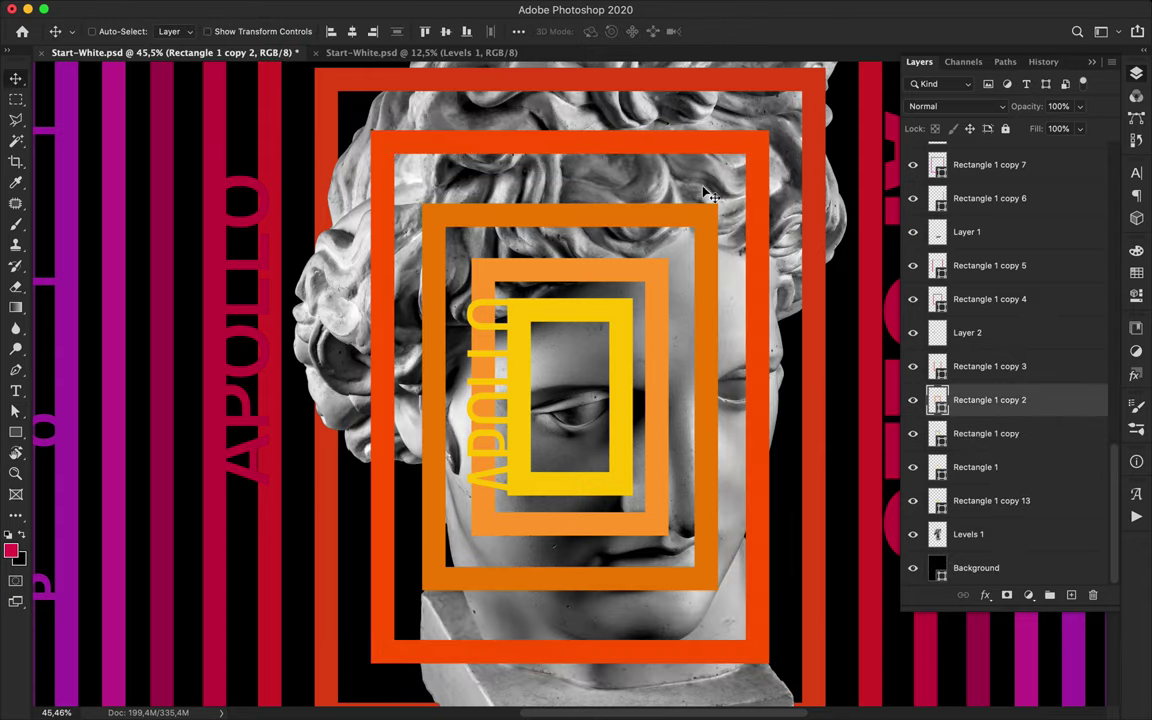
Step: Draw a 370 × 370 px square with an orange-red 31 pt stroke over the orange-red frame's upper-left corner
scroll(680, 201, down, 6)
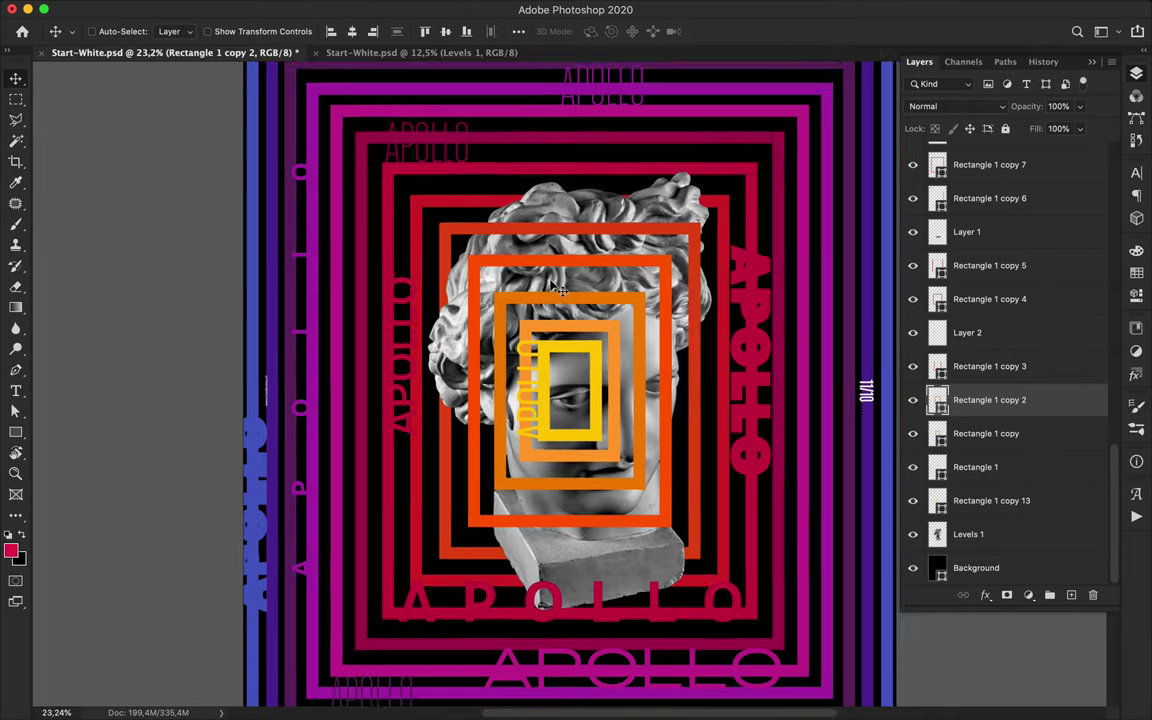
scroll(560, 289, up, 3)
scroll(560, 289, up, 3)
key(u)
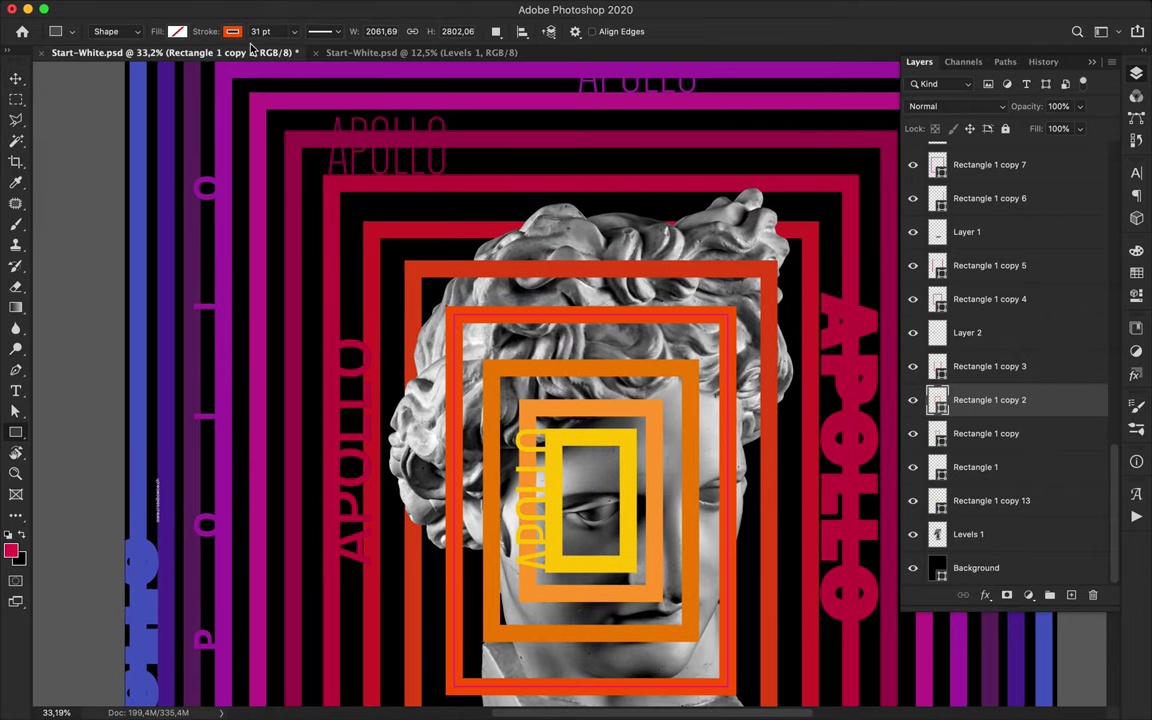
drag(436, 292, 493, 347)
key(v)
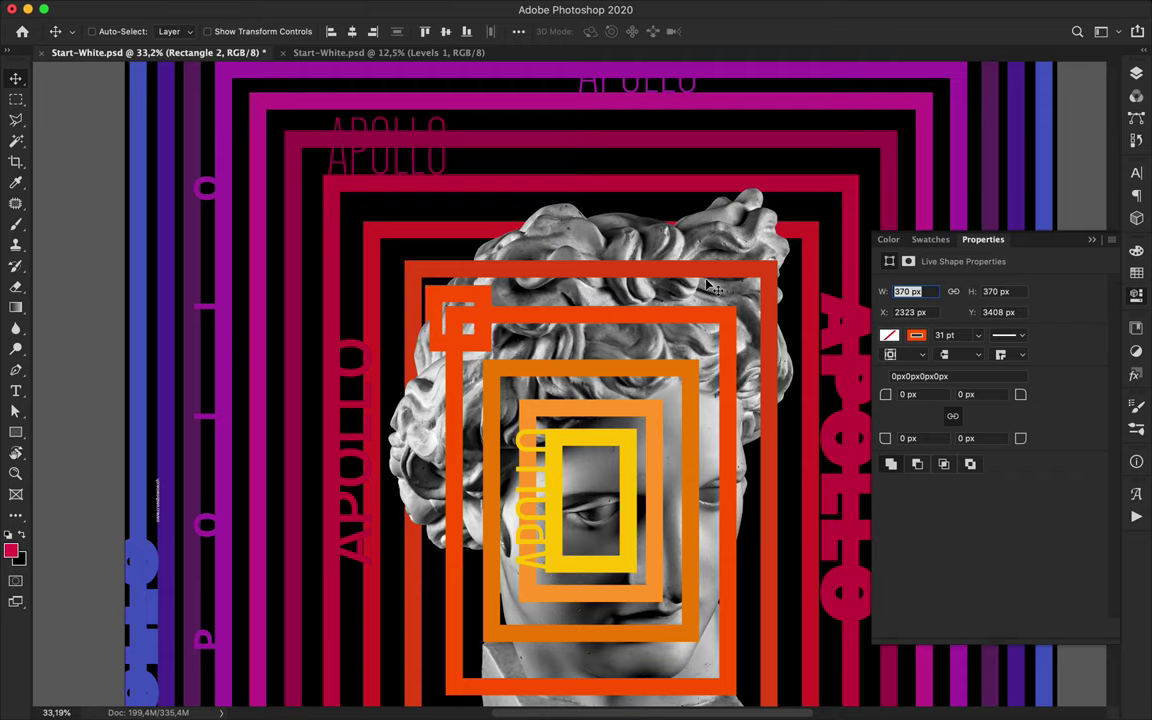
Step: Move the small orange-red square's layer directly above Rectangle 1 copy 5 in the layer order
click(1137, 76)
drag(986, 398, 984, 256)
scroll(598, 325, down, 2)
scroll(600, 328, down, 1)
scroll(613, 347, down, 1)
Step: Draw a horizontal line with the Pen tool just below the dark orange frame, spanning about its width
key(p)
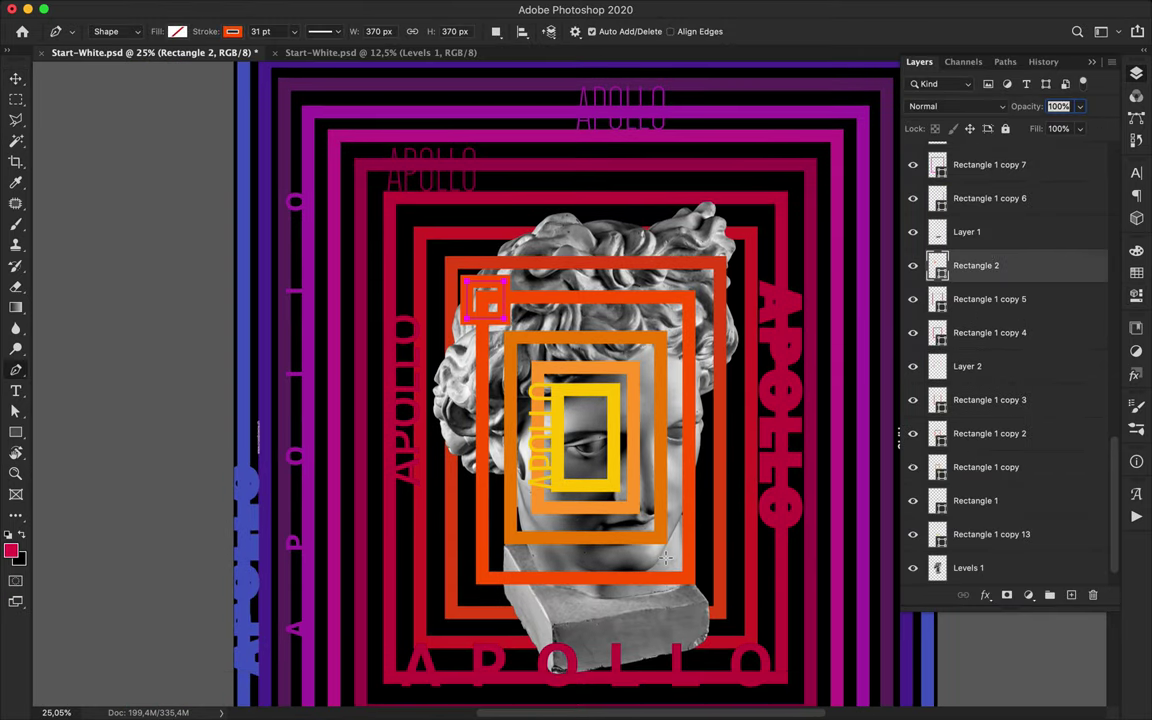
click(502, 558)
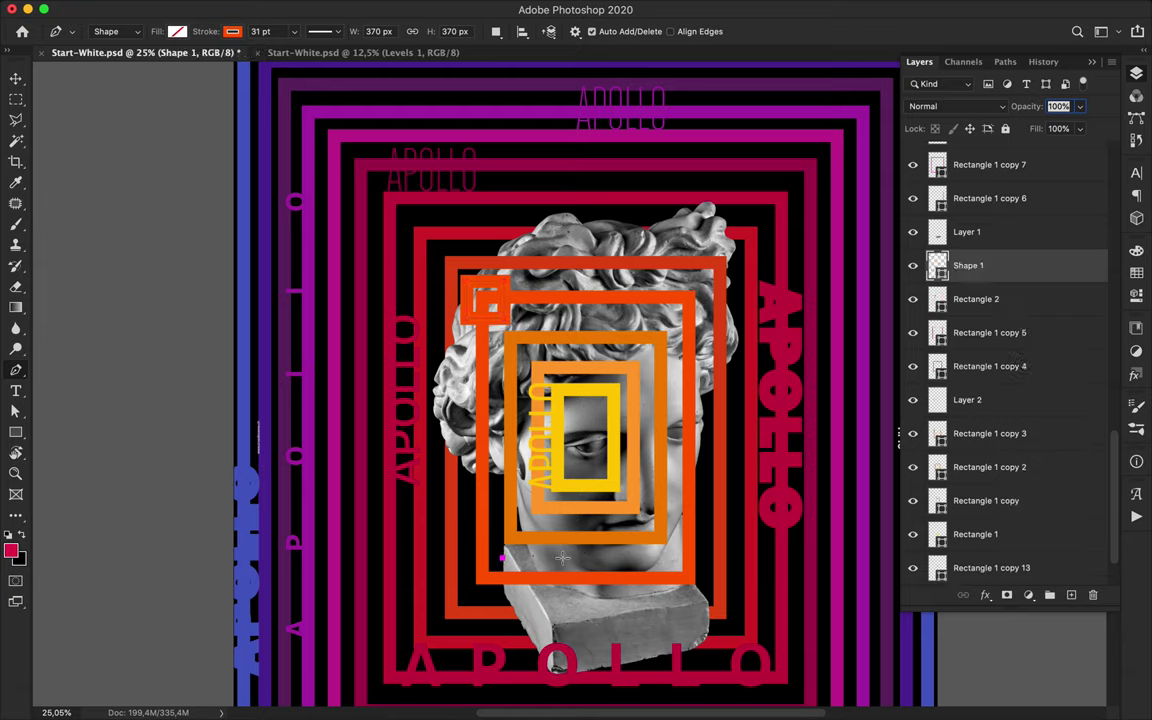
click(665, 559)
Step: Change the horizontal line's stroke colour to yellow, sampled from the innermost frame
key(i)
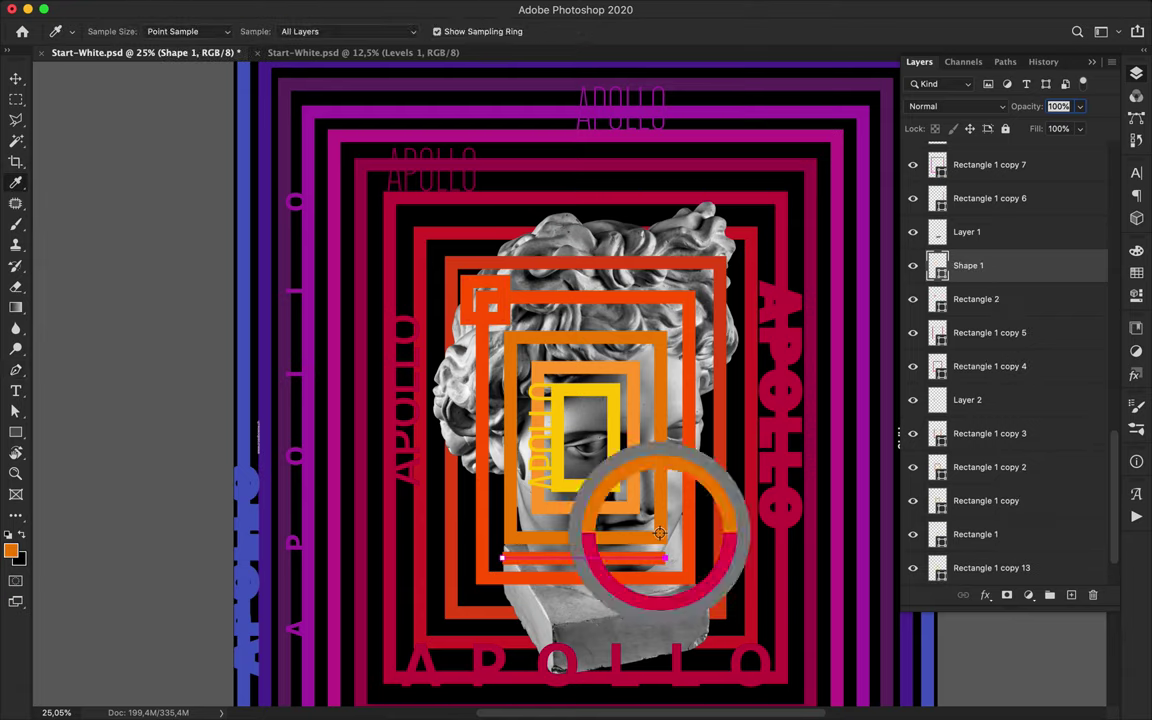
click(265, 31)
click(362, 96)
click(612, 420)
click(510, 88)
key(v)
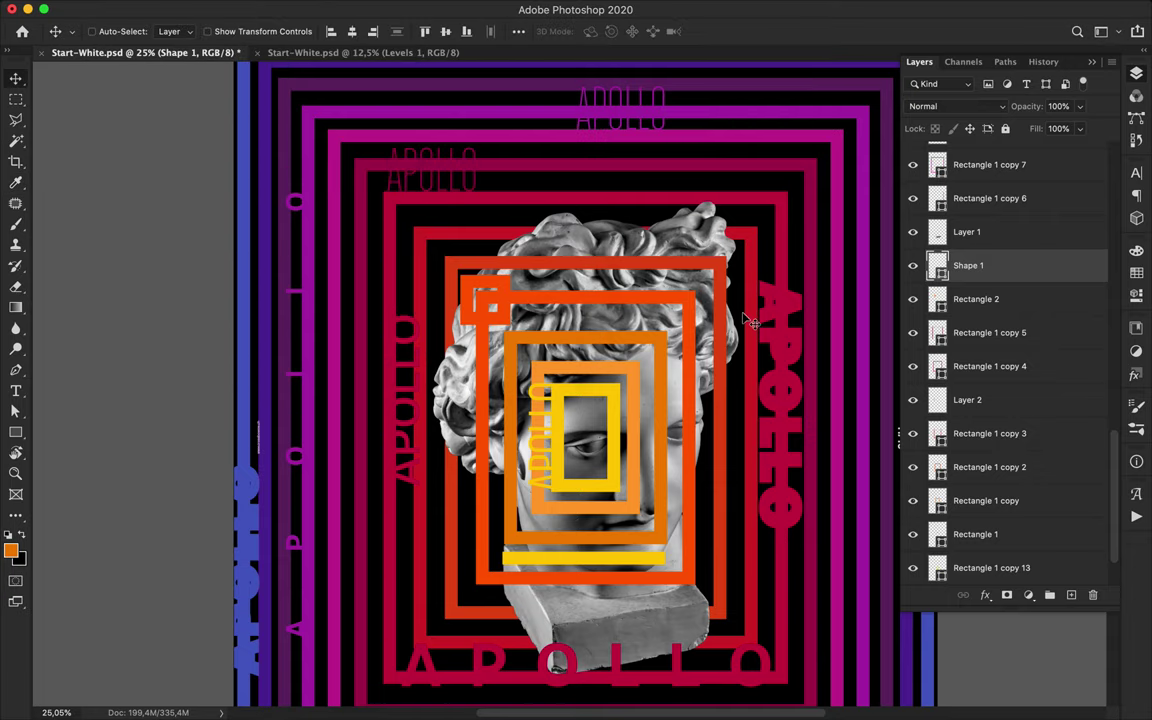
Step: Draw a vertical Pen line over the statue's hair, from the crimson frame down to the red-orange frame
scroll(748, 320, down, 2)
key(p)
key(Escape)
click(621, 157)
shift+click(621, 220)
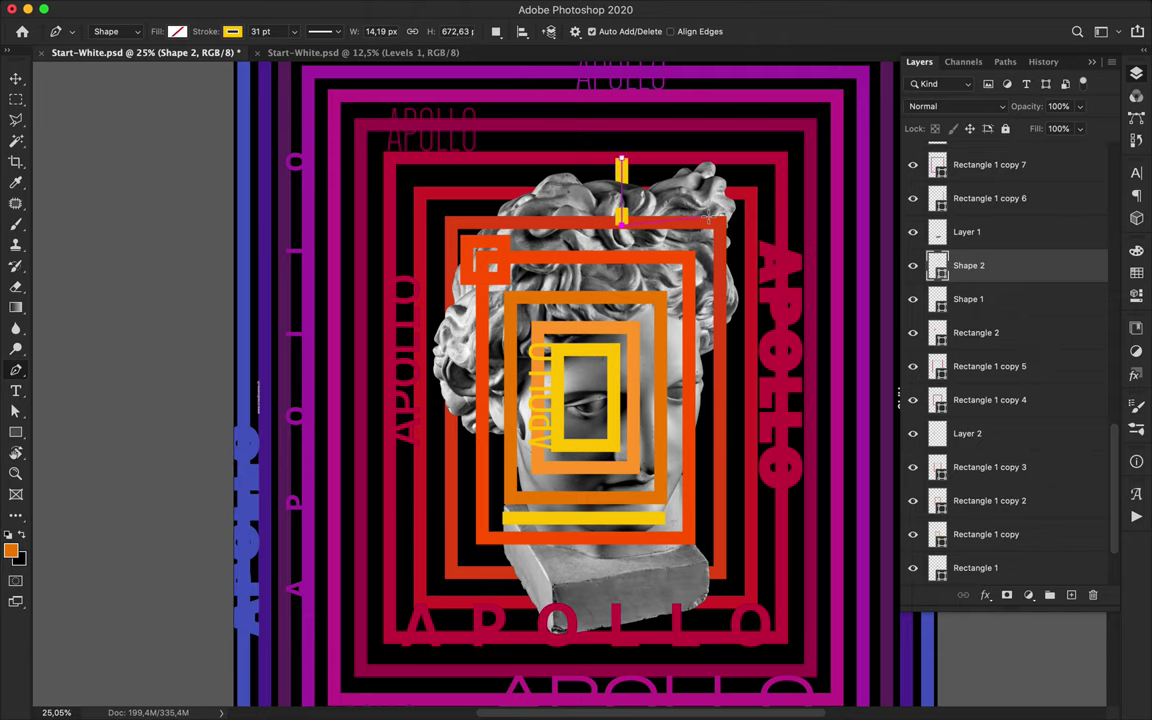
key(v)
Step: Change the vertical line's stroke colour to crimson, sampled from the frame at its upper end
key(a)
click(300, 33)
click(552, 159)
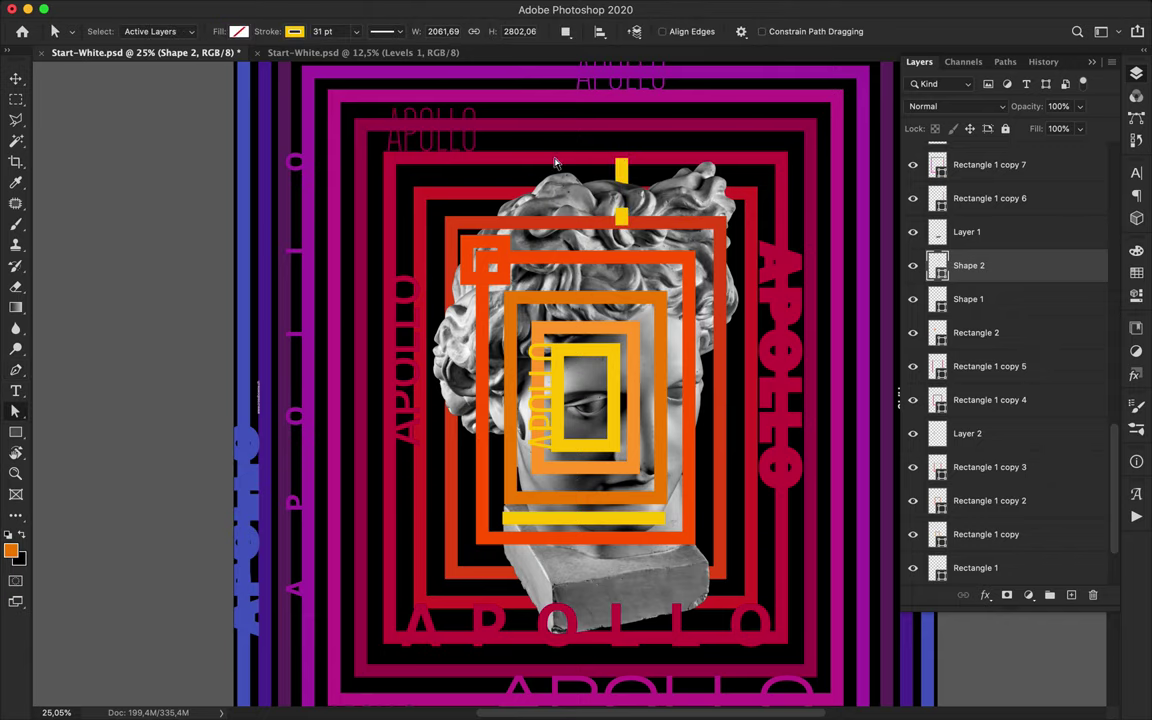
click(299, 35)
click(392, 63)
click(597, 157)
click(543, 92)
key(v)
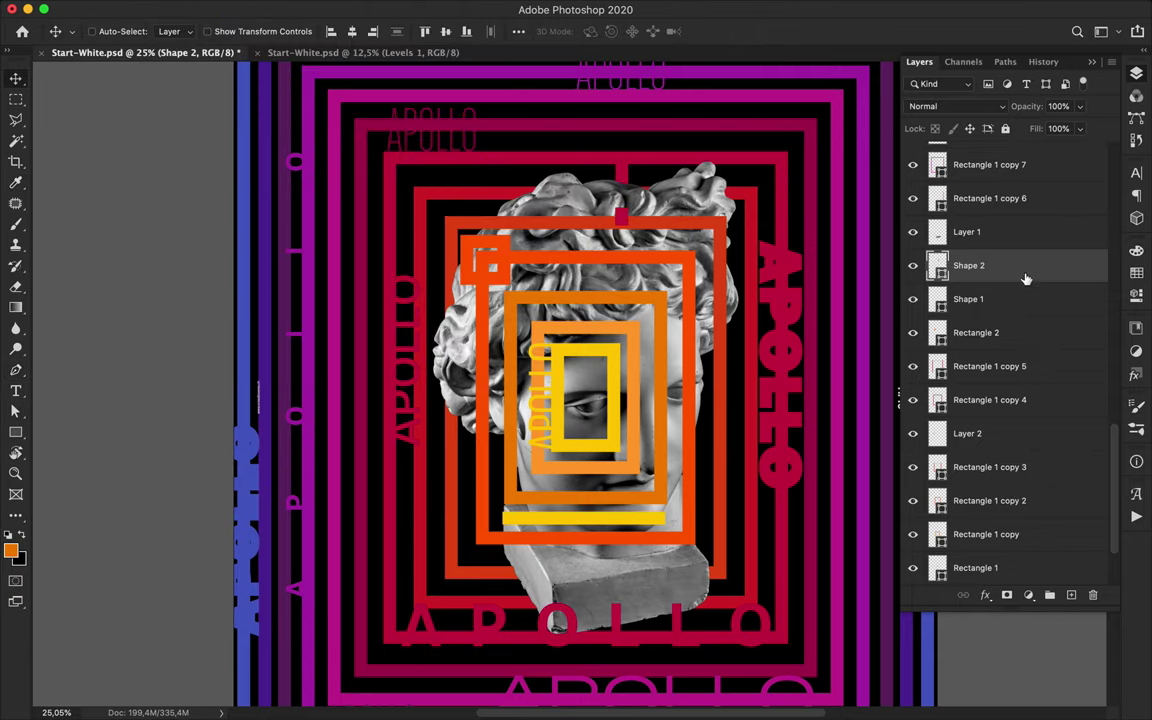
Step: Move the crimson line's layer Shape 2 between Rectangle 1 copy 11 and Rectangle 1 copy 10
drag(1023, 277, 1011, 156)
scroll(1011, 157, up, 5)
drag(990, 376, 987, 240)
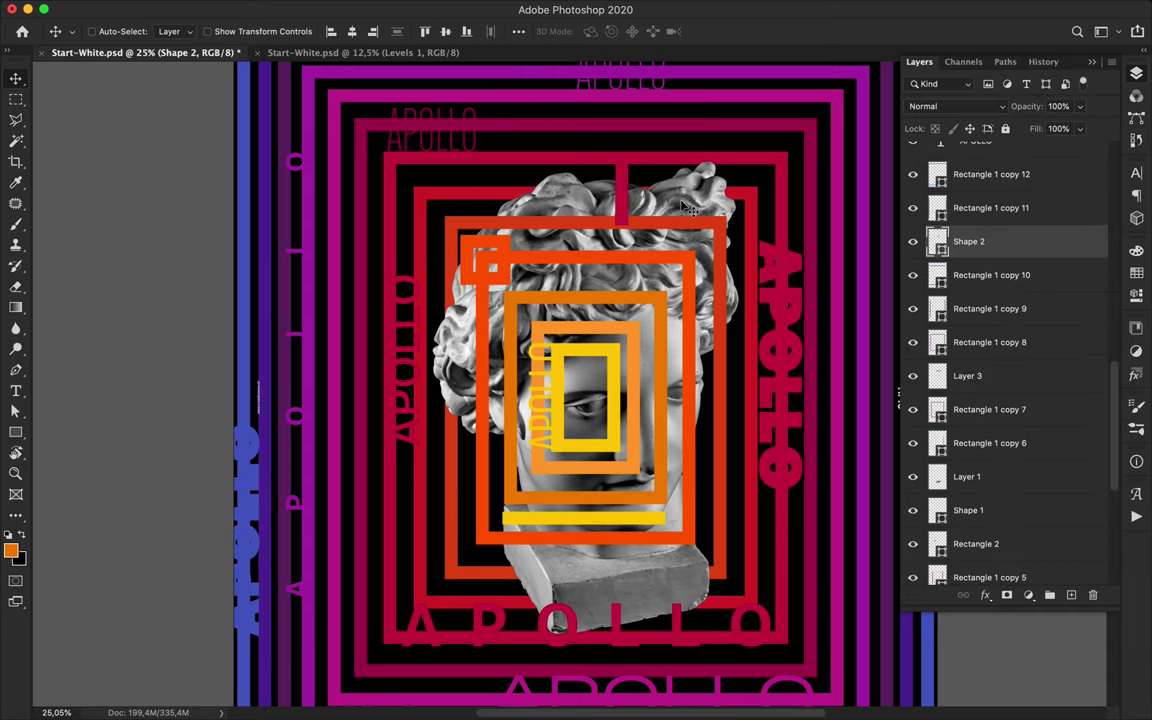
Step: Shorten the crimson vertical line so its lower end meets the red-orange frame's upper edge
key(ctrl+t)
scroll(630, 222, up, 5)
drag(574, 250, 574, 220)
key(Return)
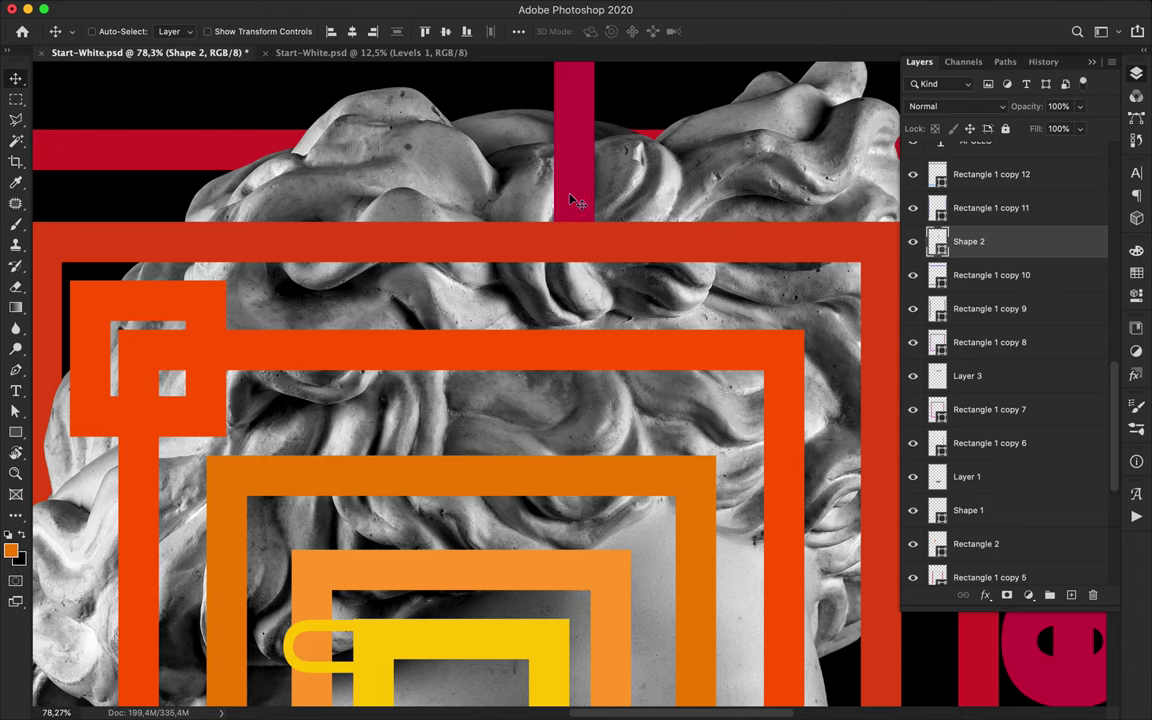
scroll(574, 203, down, 5)
Step: Convert the vertical yellow APOLLO text beside the innermost yellow frame to a smart object
ctrl+click(335, 308)
key(ctrl+t)
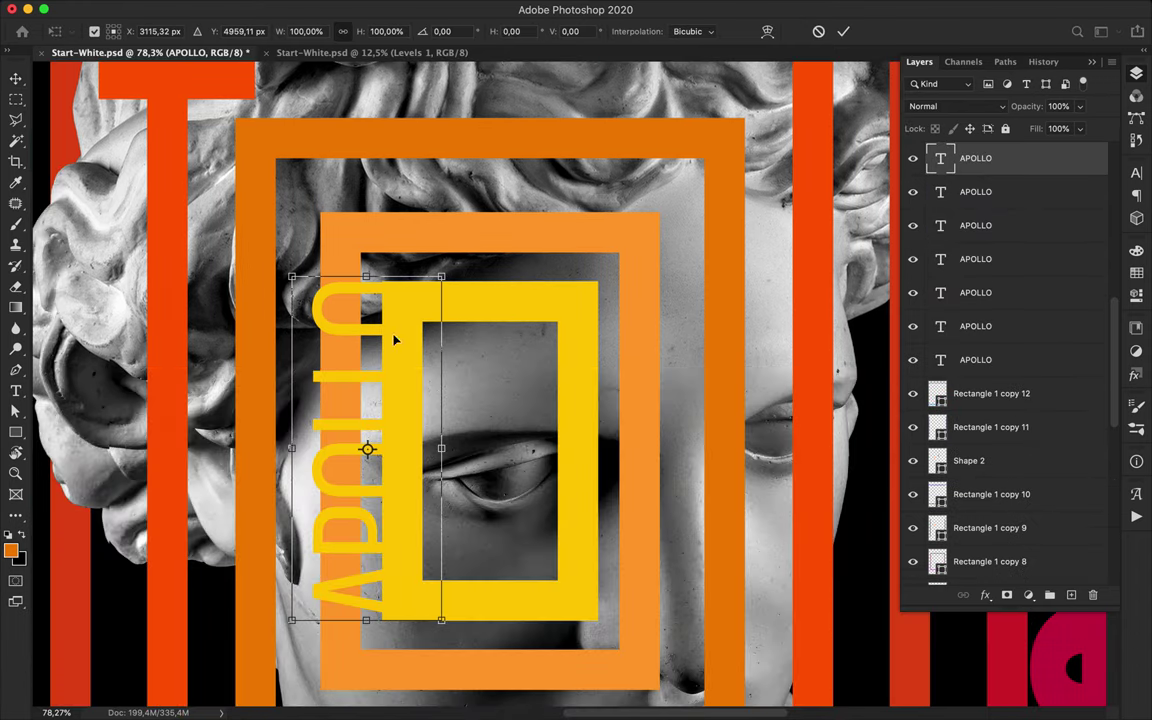
right_click(965, 158)
click(925, 347)
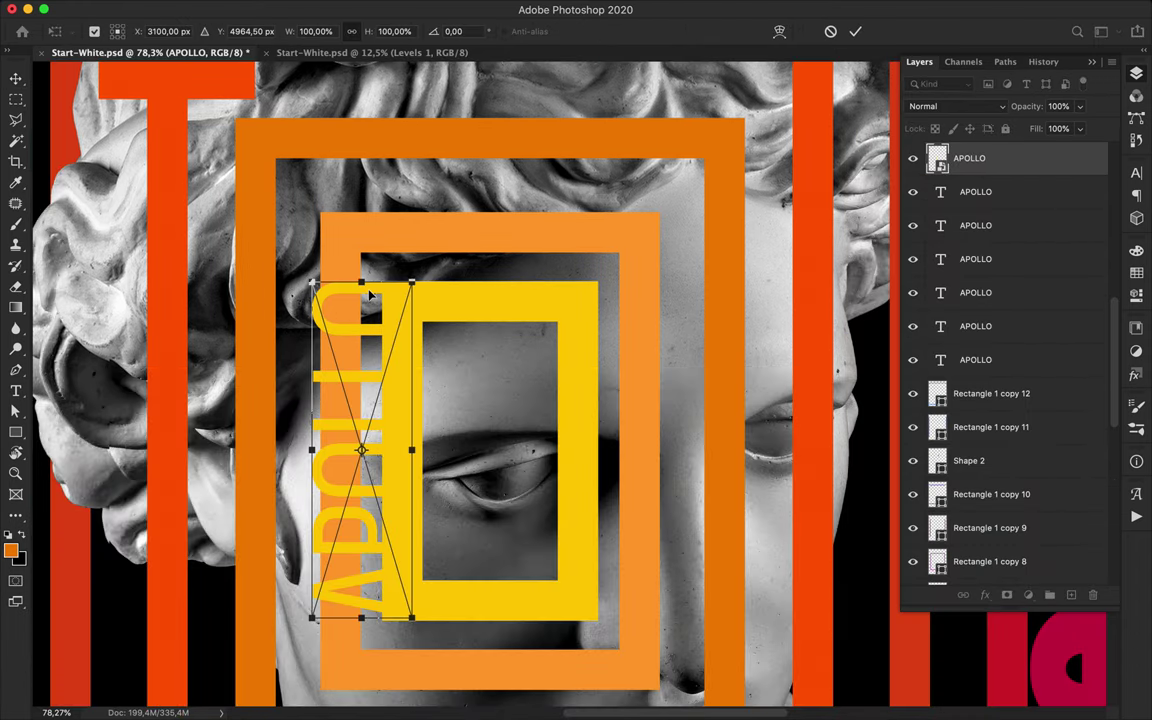
Step: Stretch the yellow APOLLO lettering to 101.07% height to span the yellow frame, and place it slightly overlapping the frame's outer left edge
scroll(369, 295, up, 5)
drag(266, 194, 266, 192)
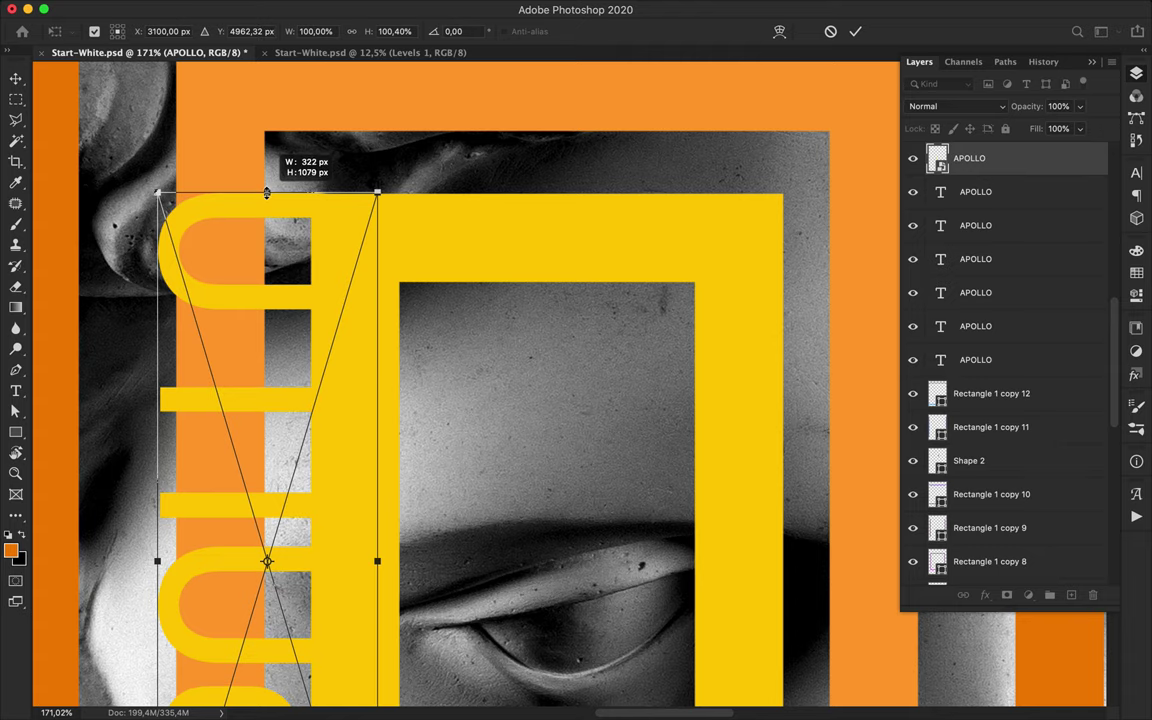
scroll(275, 321, down, 5)
mouse_move(266, 352)
mouse_down()
mouse_move(266, 375)
mouse_move(298, 351)
mouse_move(259, 360)
mouse_move(249, 343)
mouse_up()
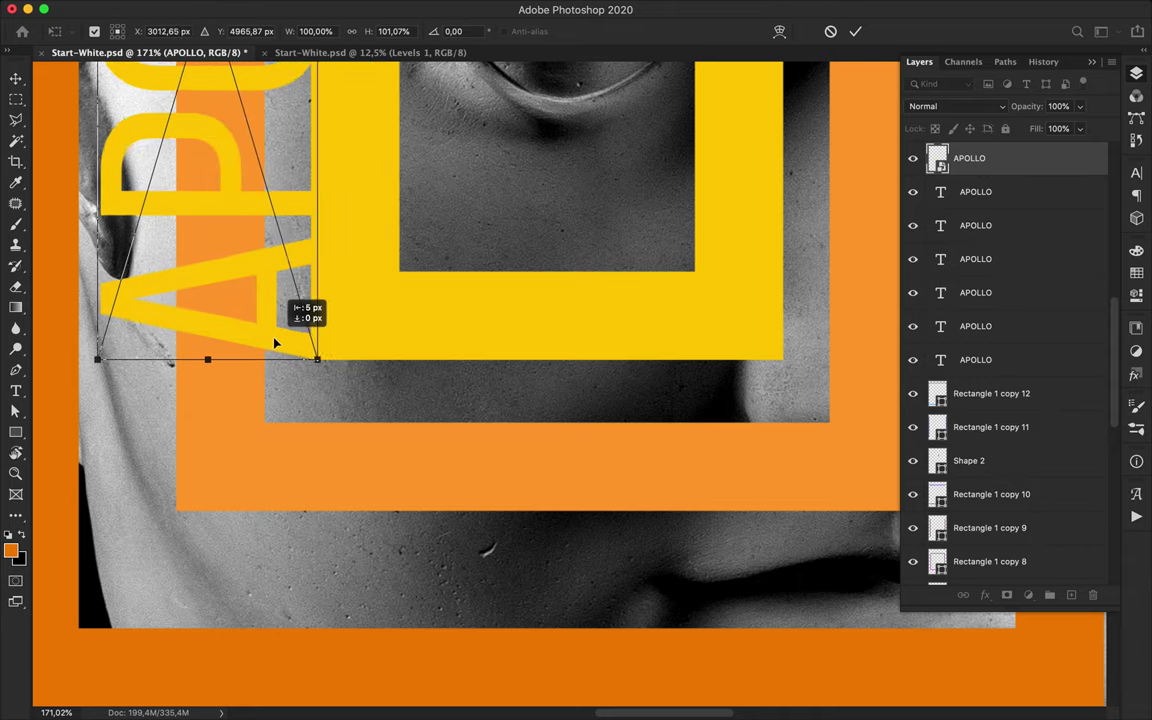
key(Return)
scroll(278, 339, up, 10)
scroll(333, 385, down, 10)
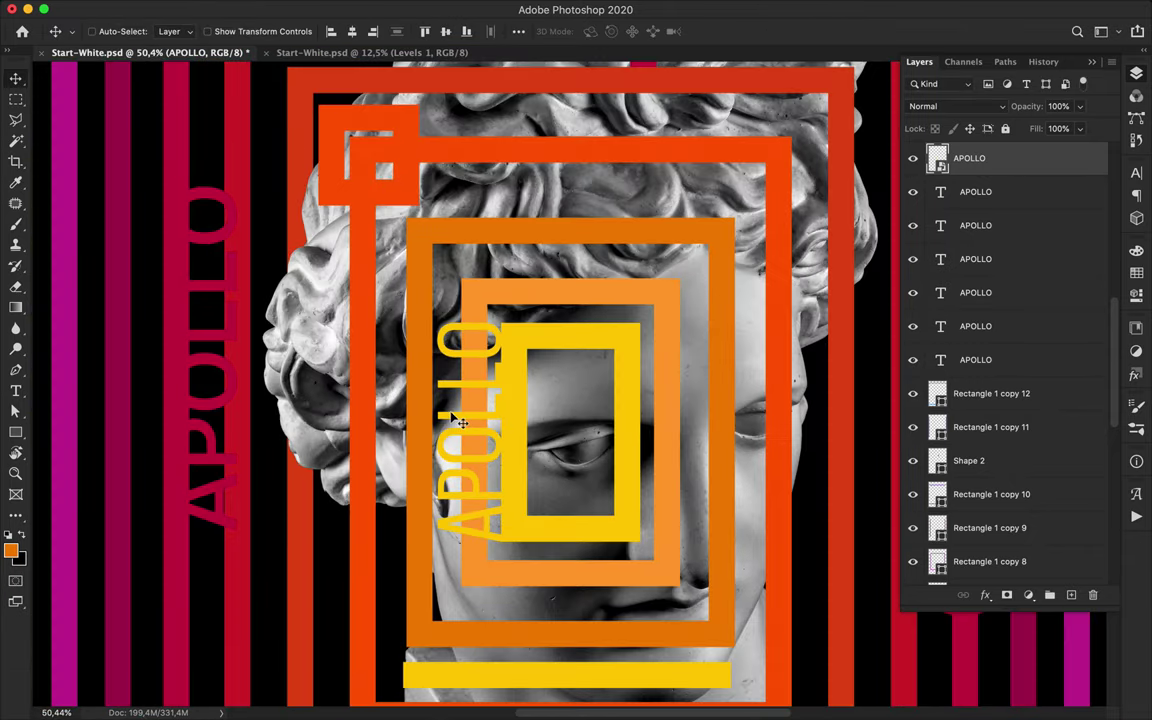
drag(444, 415, 501, 419)
Step: Scale the vertical crimson APOLLO text beside the statue to 84.72% and place it over the left bar of the crimson frame
scroll(501, 419, down, 5)
scroll(501, 419, down, 3)
scroll(501, 420, down, 2)
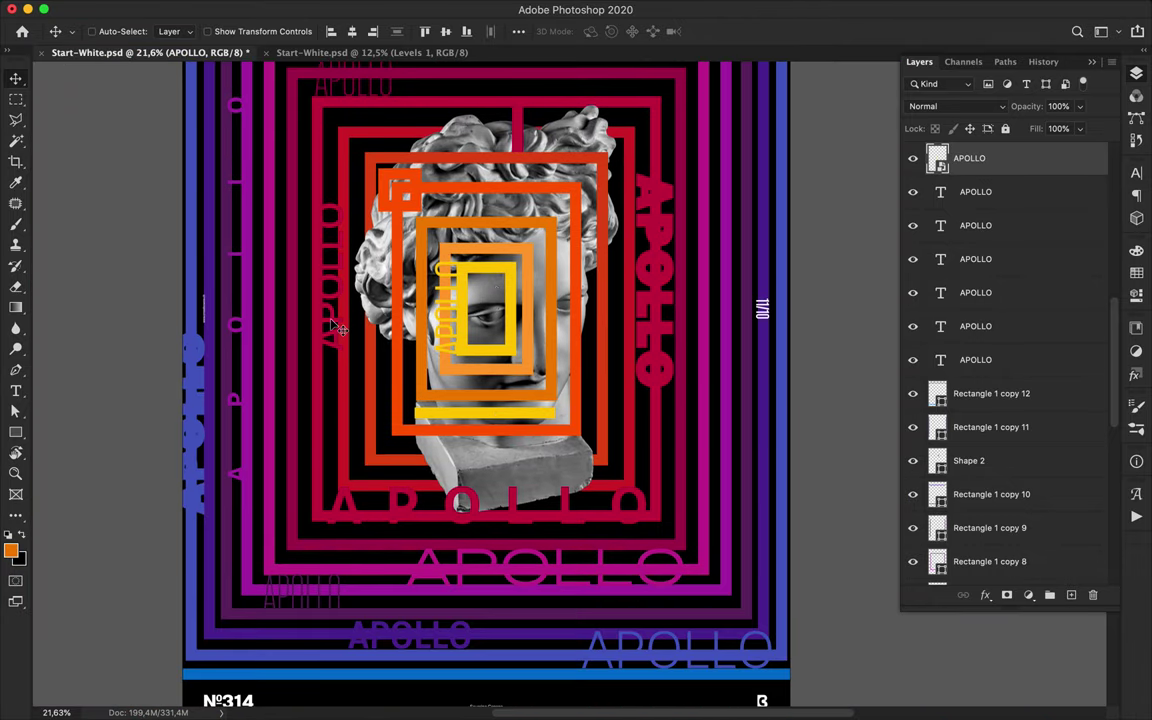
super+click(335, 325)
key(ctrl+t)
scroll(333, 332, up, 3)
drag(403, 368, 391, 370)
key(Return)
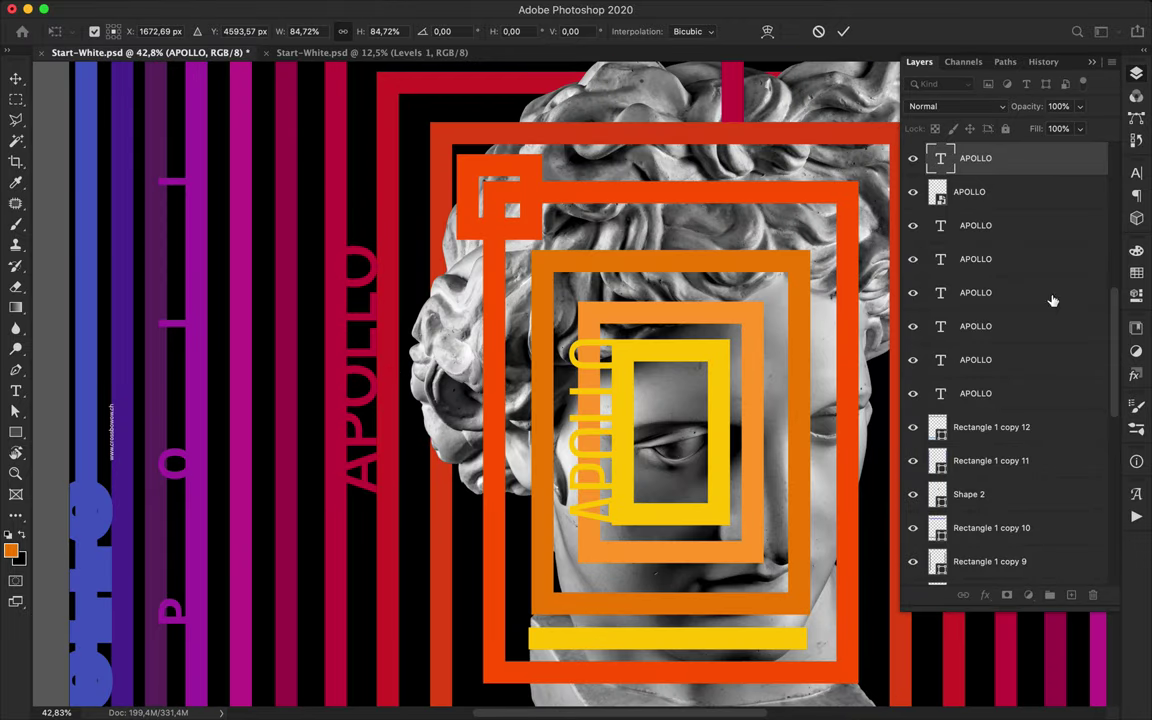
Step: Set the tracking of the vertical crimson APOLLO text to 600
click(1136, 173)
click(1082, 224)
text(600)
key(Return)
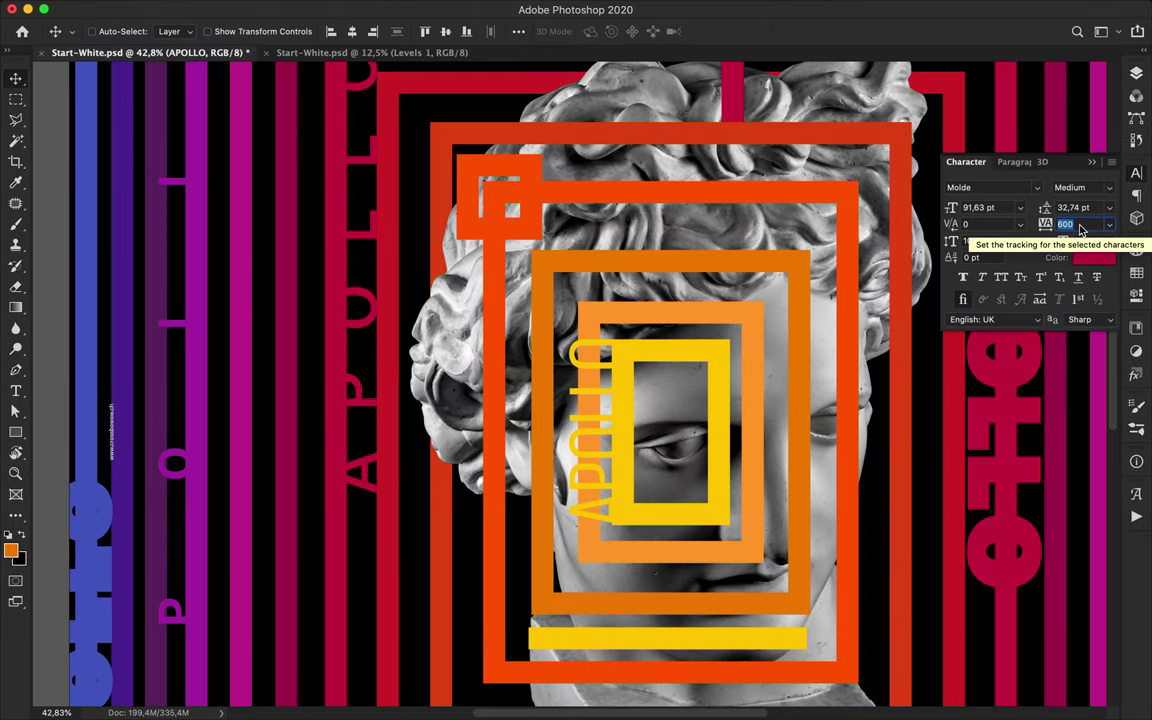
scroll(751, 257, up, 3)
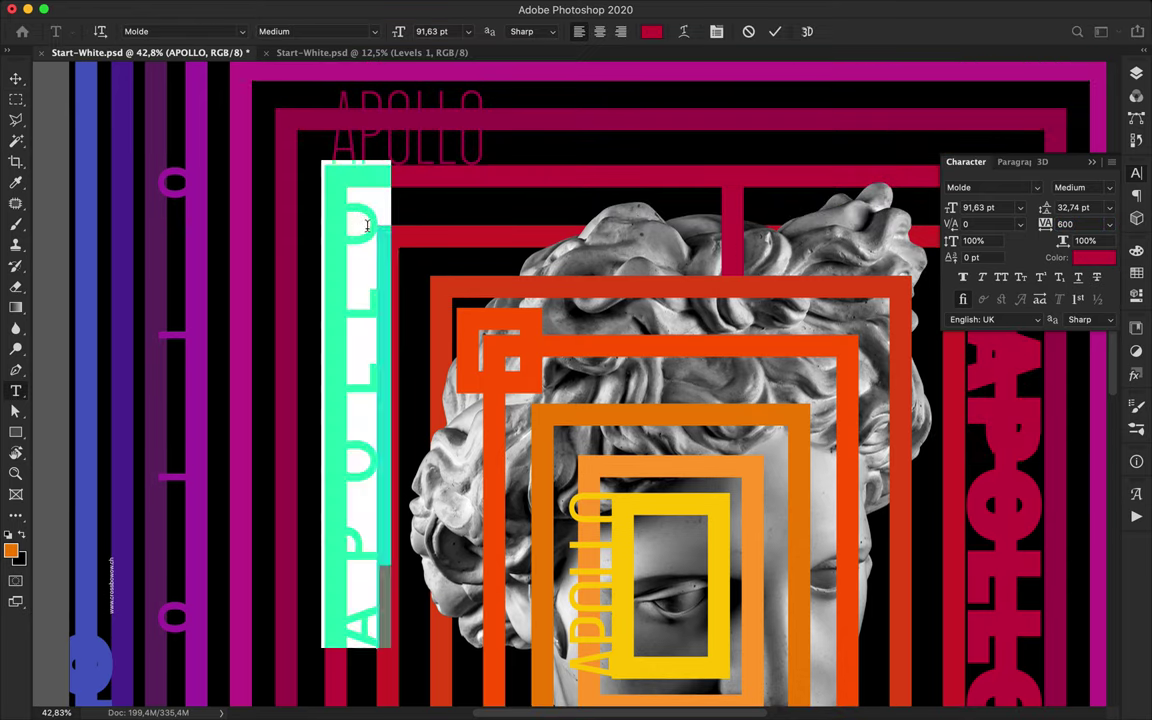
scroll(674, 188, down, 4)
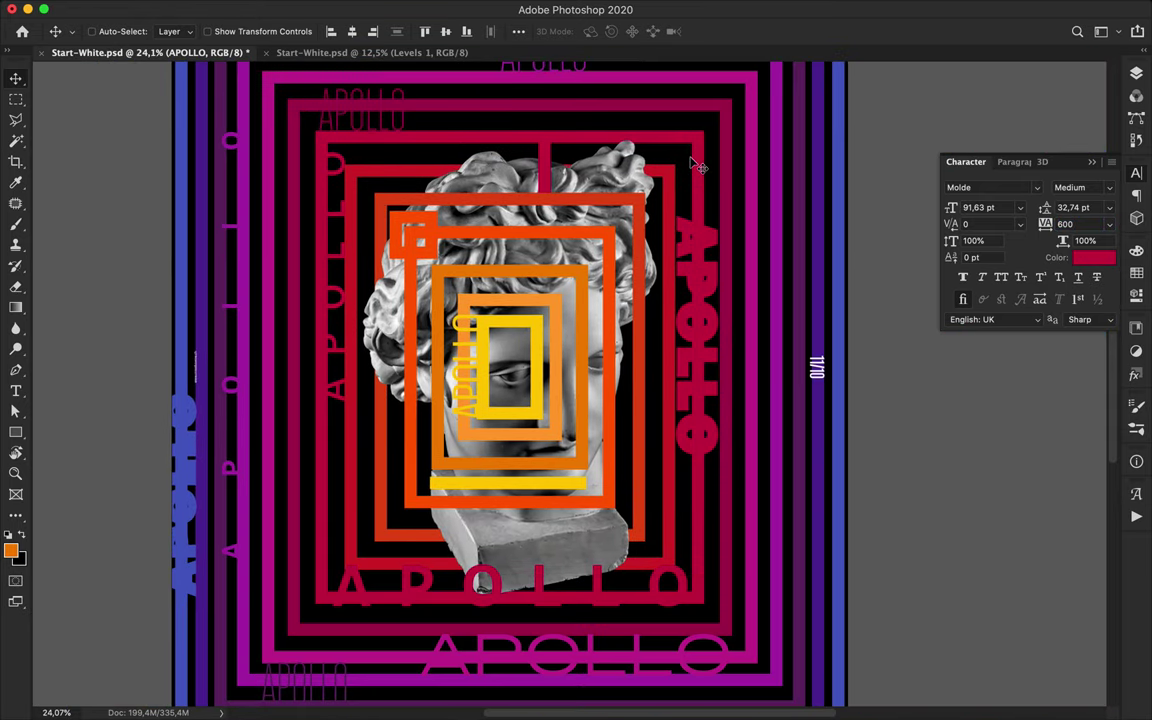
Step: Draw a circle about 4294 px in diameter with a 31 pt blue stroke over the poster's lower-right area
scroll(490, 537, down, 1)
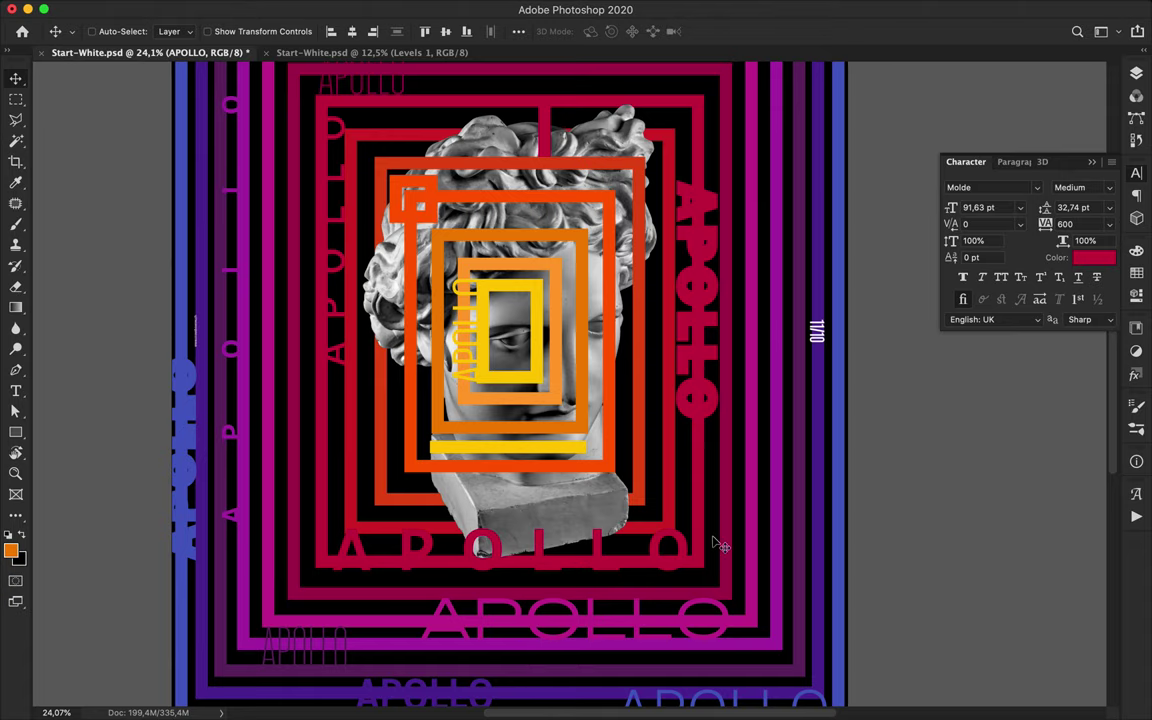
scroll(713, 543, down, 3)
scroll(730, 533, down, 2)
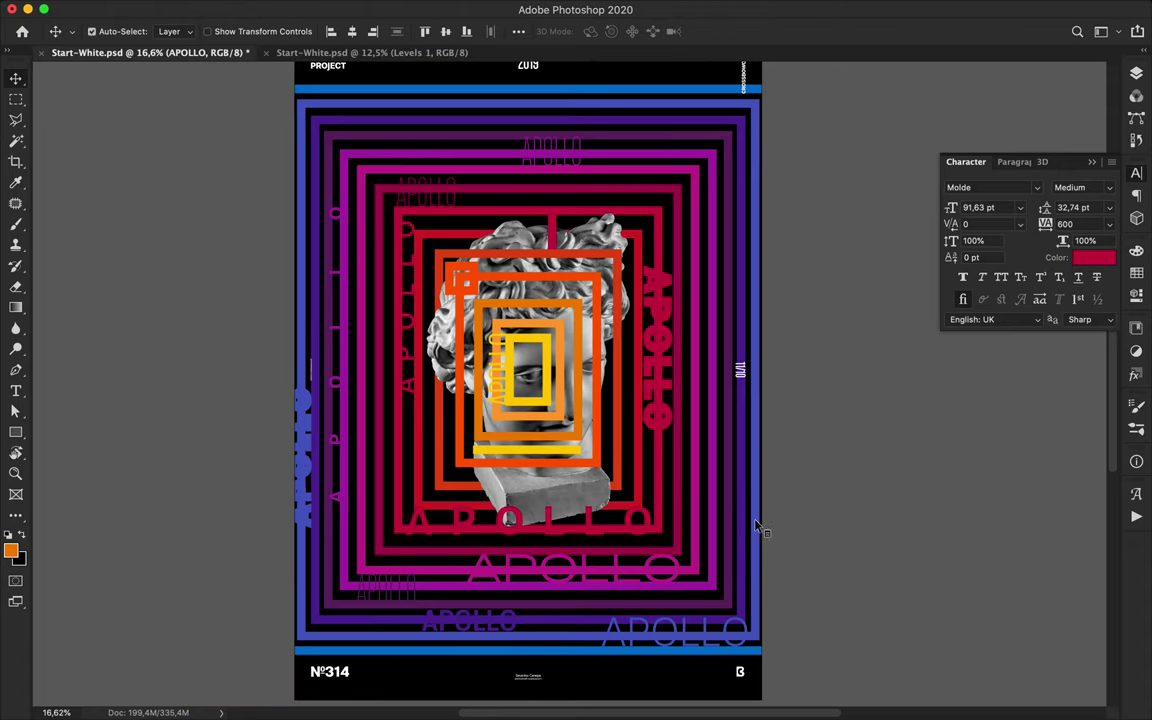
click(756, 526)
key(a)
key(u)
right_click(21, 437)
click(62, 460)
drag(714, 535, 918, 677)
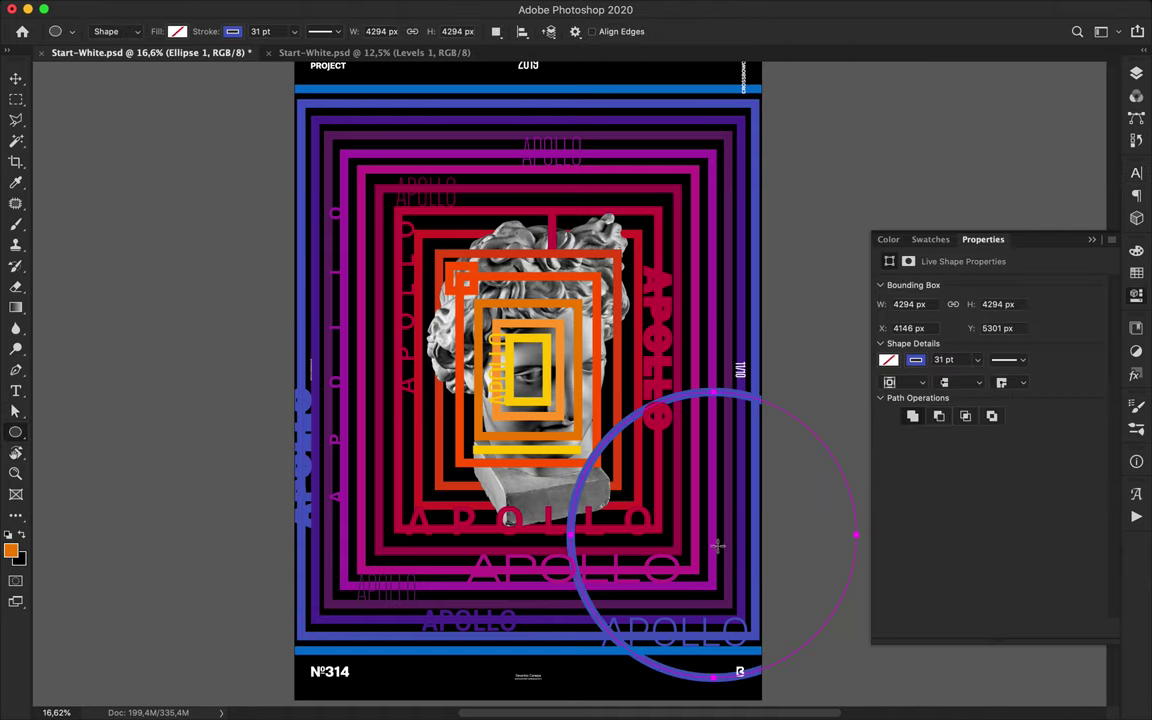
Step: Move the circle's layer Ellipse 1 below Levels 1 and shift the circle toward the poster's lower-right corner
key(v)
click(1136, 73)
scroll(1070, 206, down, 5)
drag(998, 171, 987, 538)
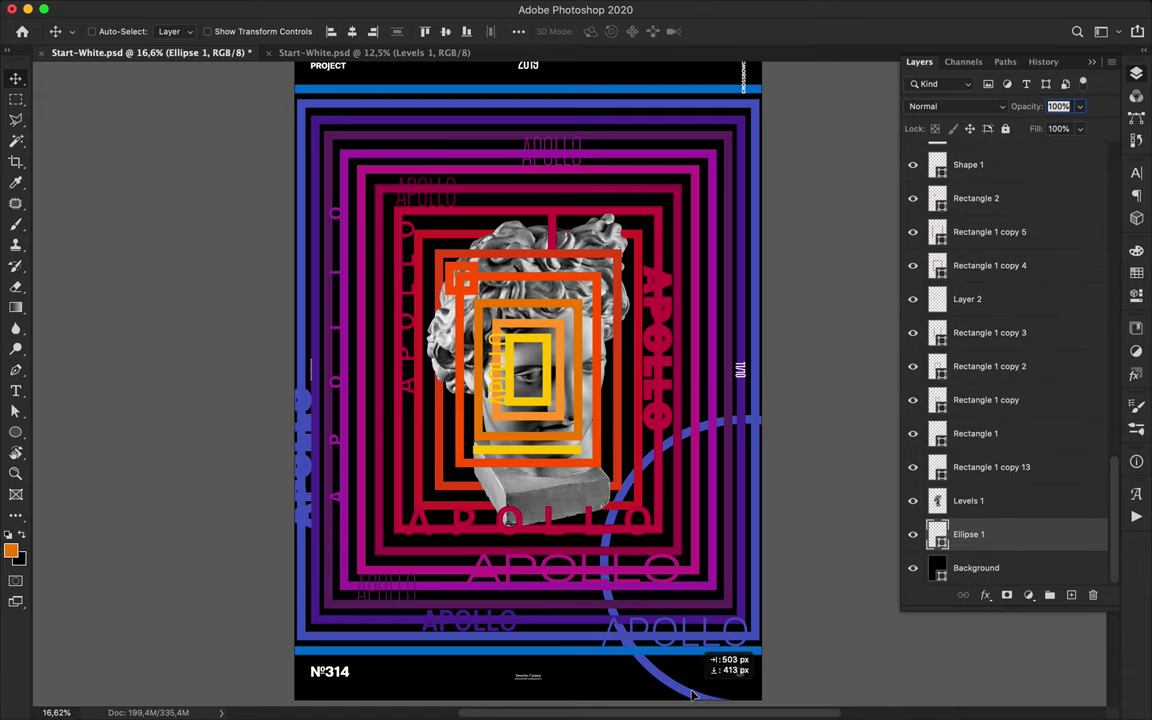
scroll(556, 414, up, 3)
scroll(561, 414, down, 3)
Step: Place a shrunken copy of the blue circle over the statue's forehead, with its layer above Levels 1
drag(590, 465, 396, 266)
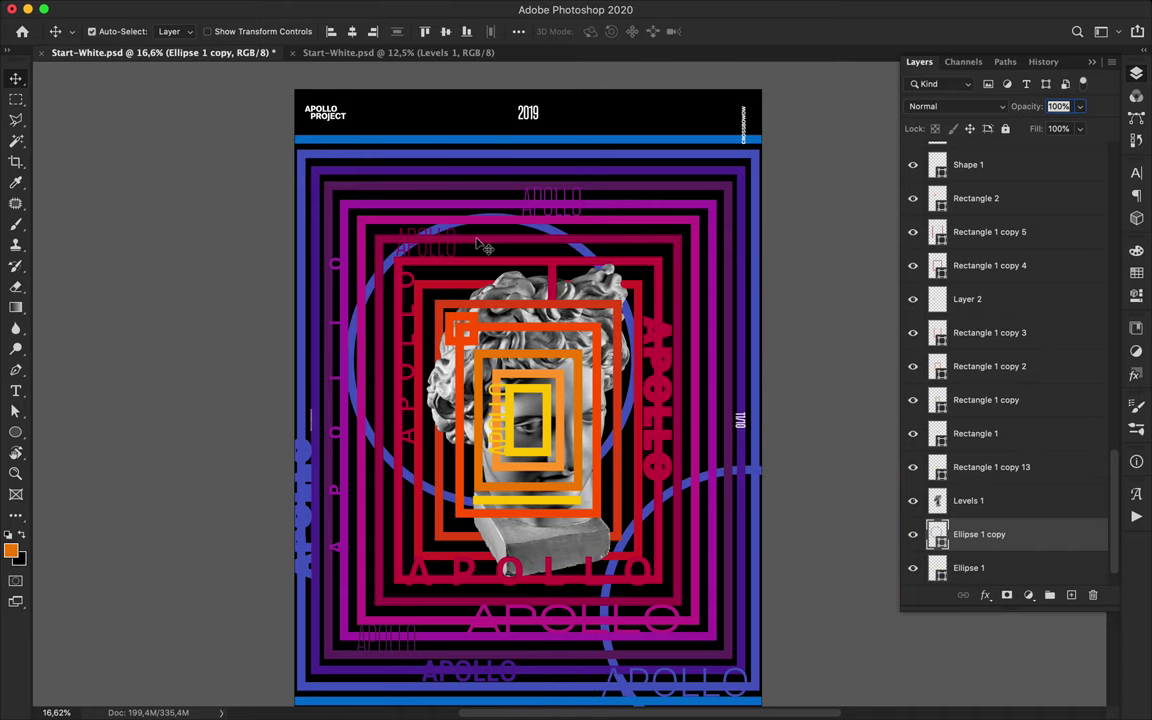
key(super+t)
drag(499, 218, 584, 373)
drag(1010, 520, 1012, 466)
Step: Set the small circle's stroke to yellow ffcb00, sampled from the innermost frame, and adjust its position over the forehead
key(a)
click(294, 31)
key(i)
click(518, 452)
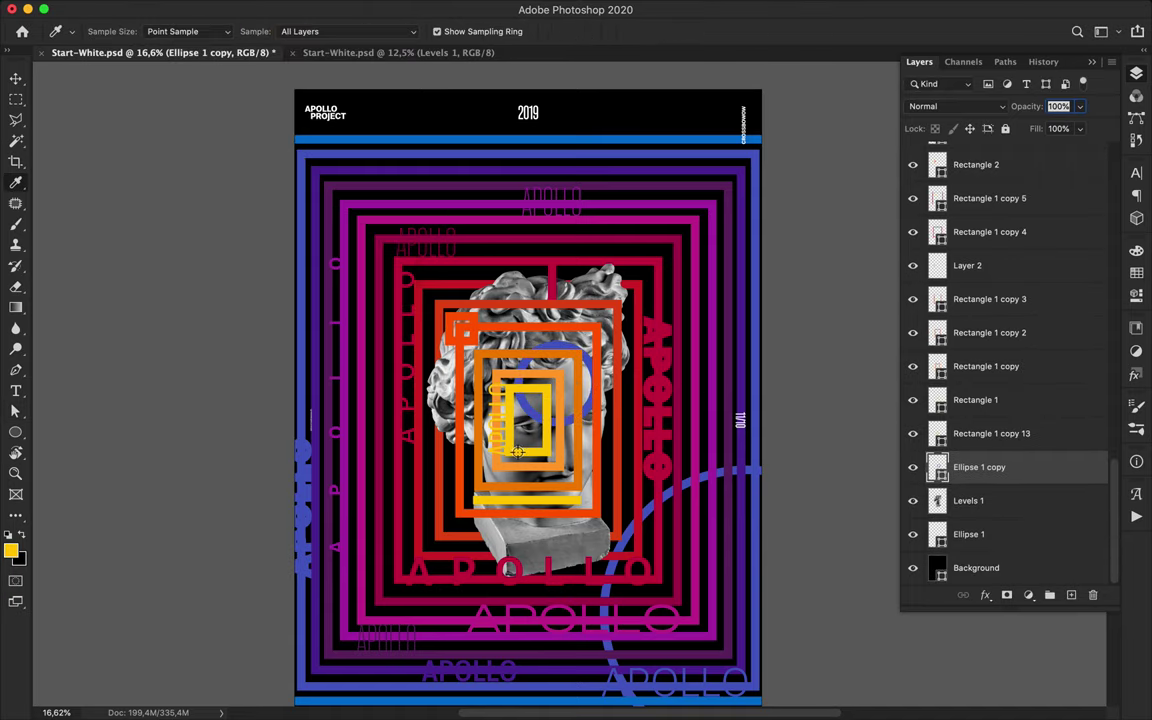
key(a)
click(294, 31)
click(393, 62)
click(467, 405)
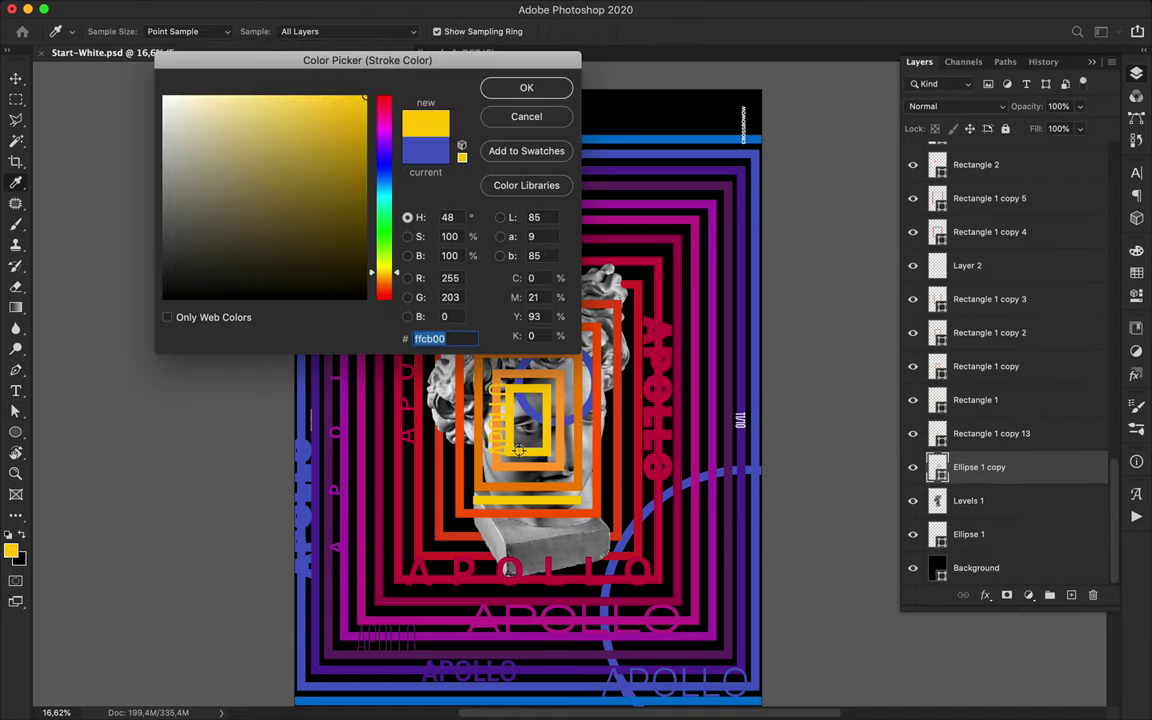
click(510, 86)
key(v)
drag(560, 352, 567, 427)
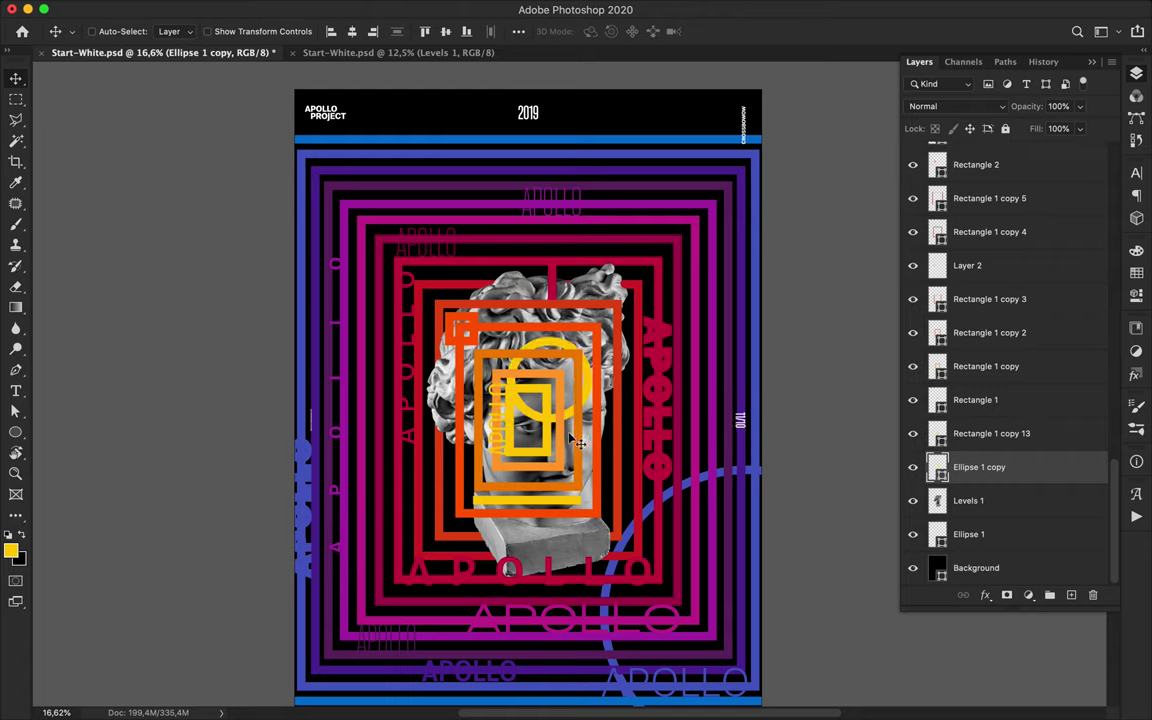
Step: Delete the crimson vertical line over the hair along with the small yellow circle and the large blue circle
super+click(553, 284)
key(Delete)
super+click(560, 346)
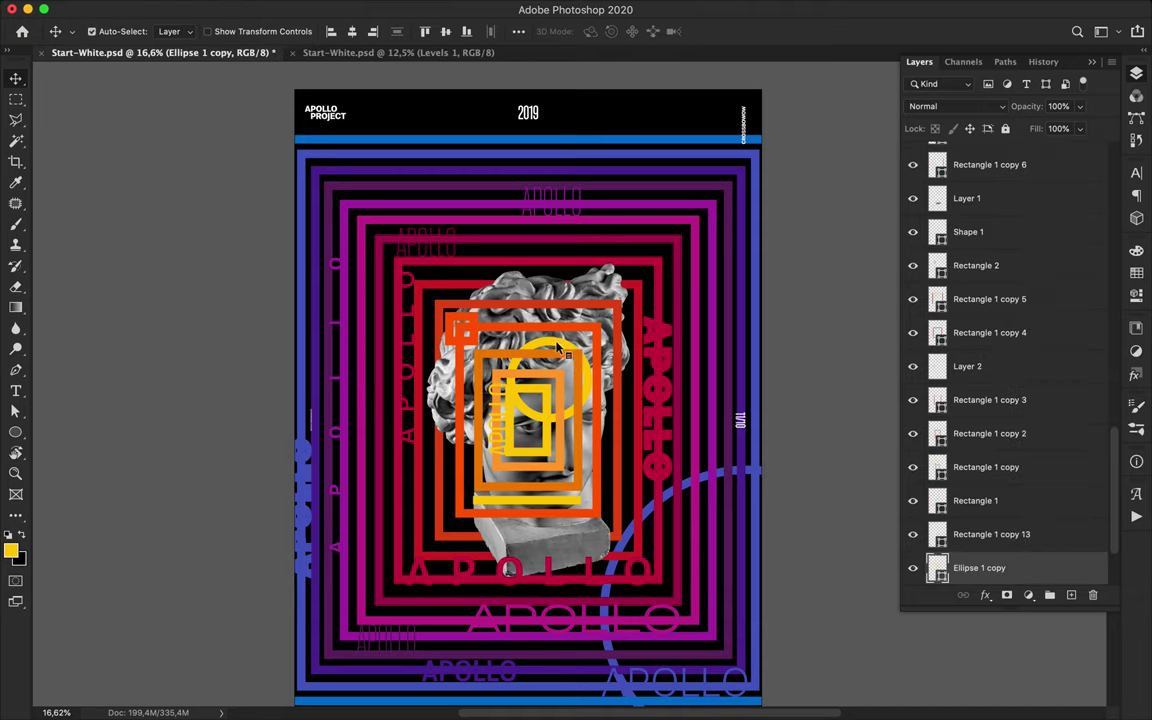
key(Delete)
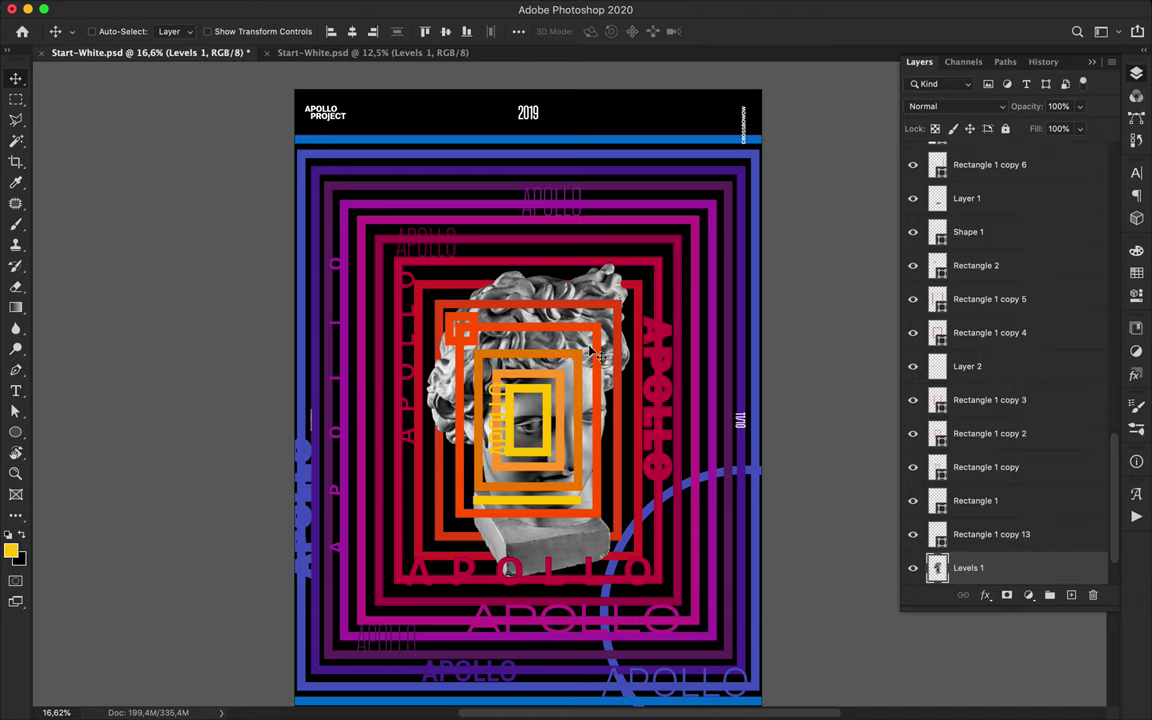
super+click(650, 510)
key(Delete)
Step: Convert the heavy vertical crimson APOLLO text on the right of the statue to a smart object
scroll(650, 510, down, 5)
scroll(650, 513, up, 5)
key(super+plus)
key(super+plus)
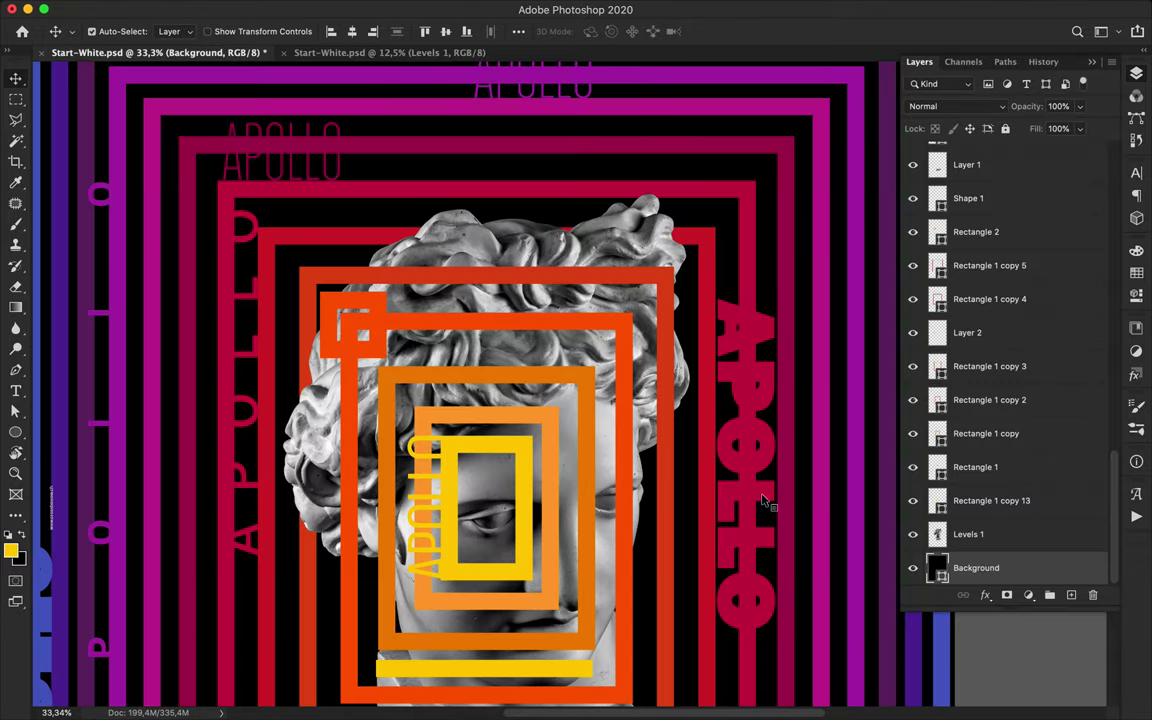
super+click(766, 504)
right_click(1000, 167)
click(866, 362)
Step: Enlarge the heavy crimson APOLLO lettering to 109.41% around its centre
key(ctrl+t)
mouse_move(745, 298)
mouse_down()
mouse_move(745, 265)
mouse_move(745, 302)
mouse_up()
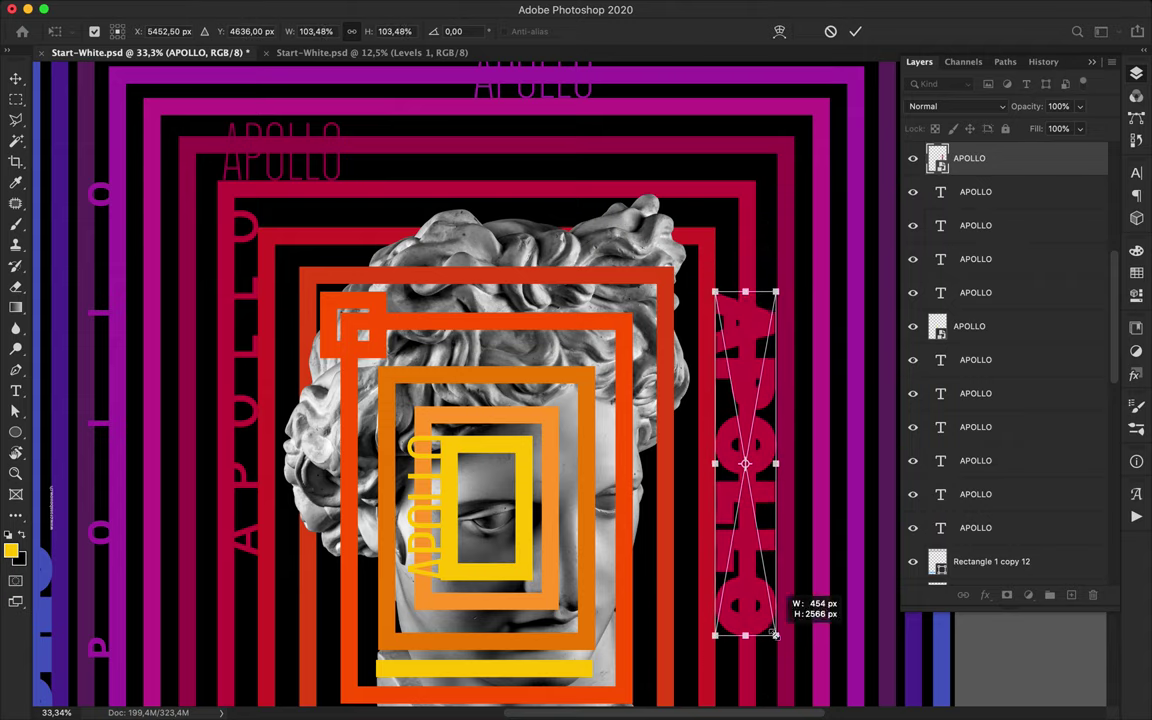
key(Return)
key(ctrl+t)
drag(747, 637, 747, 643)
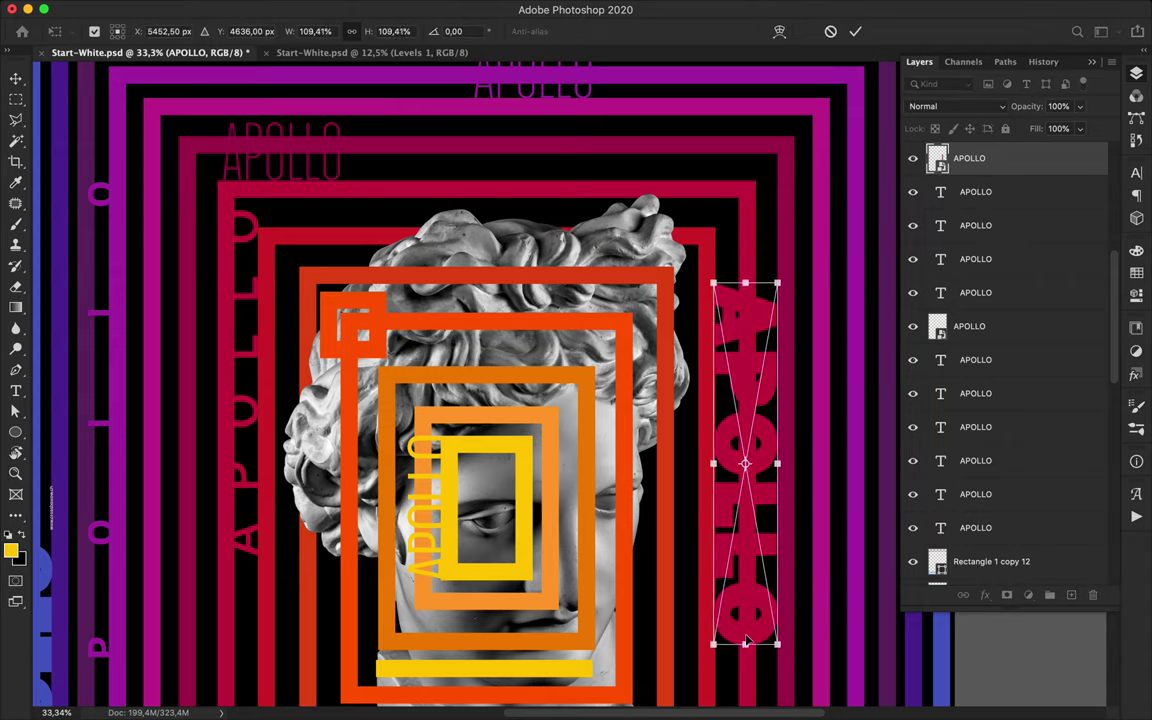
key(Return)
Step: Duplicate the thin dark crimson APOLLO text up onto the dark purple frame and recolour the copy to 642567, sampled from that frame
key(ctrl+minus)
key(ctrl+minus)
scroll(764, 602, down, 1)
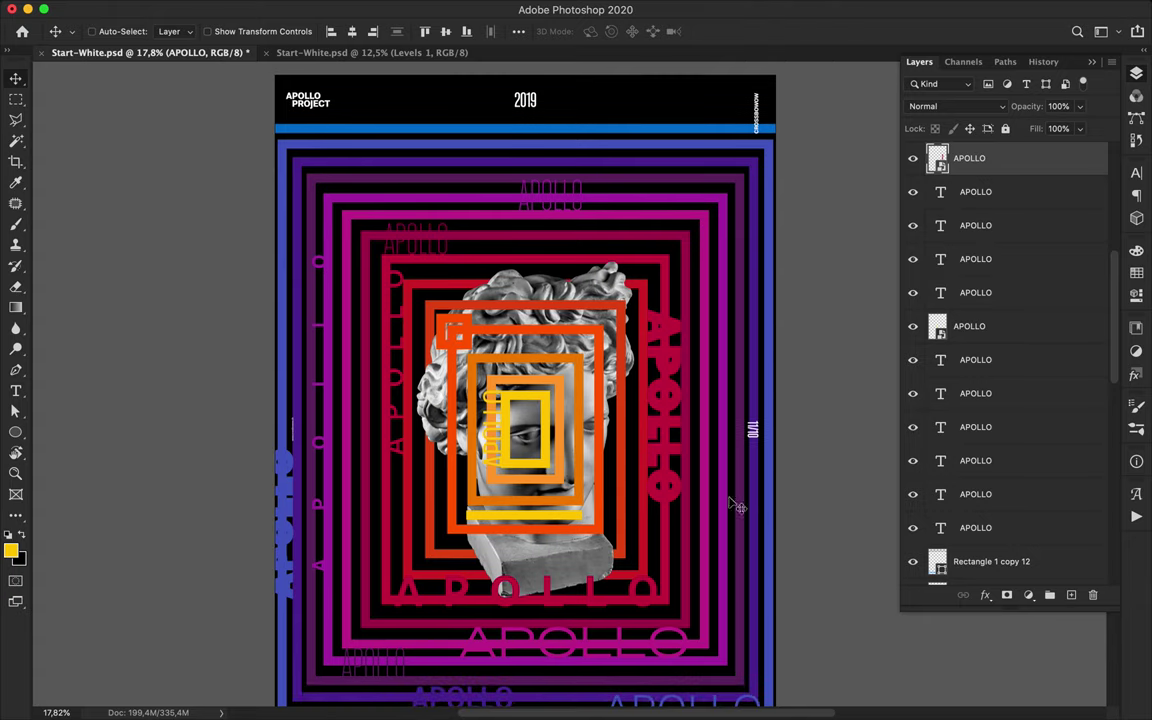
drag(417, 250, 395, 198)
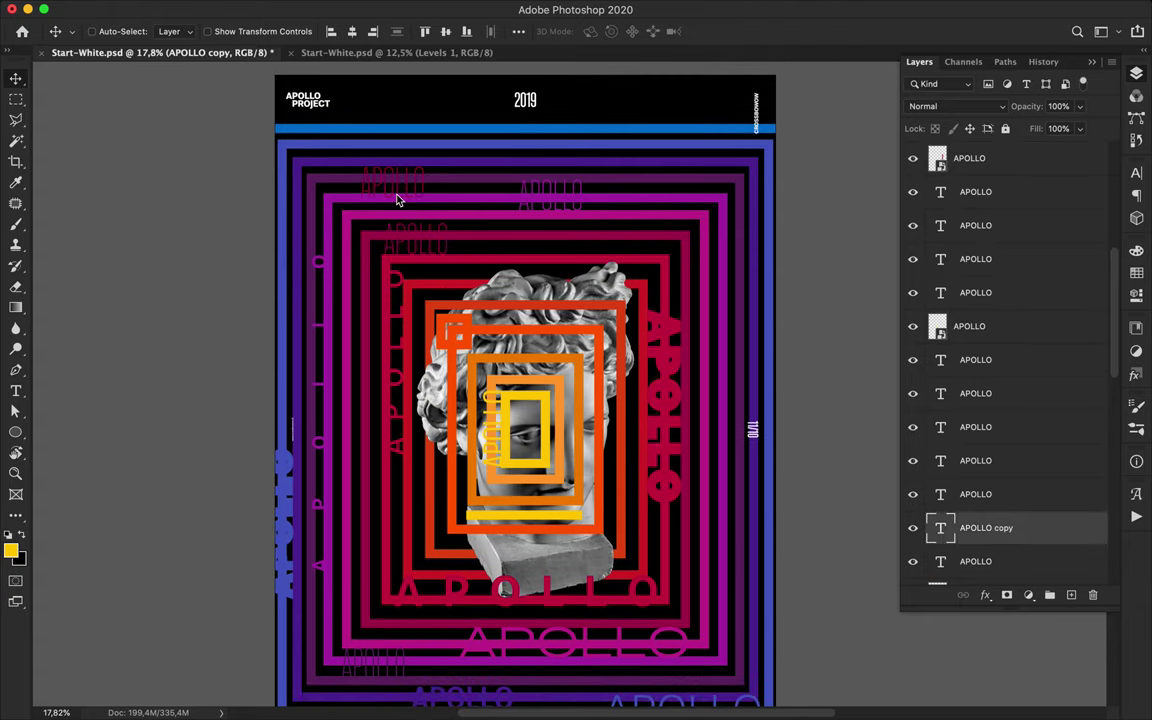
key(t)
click(652, 32)
click(617, 181)
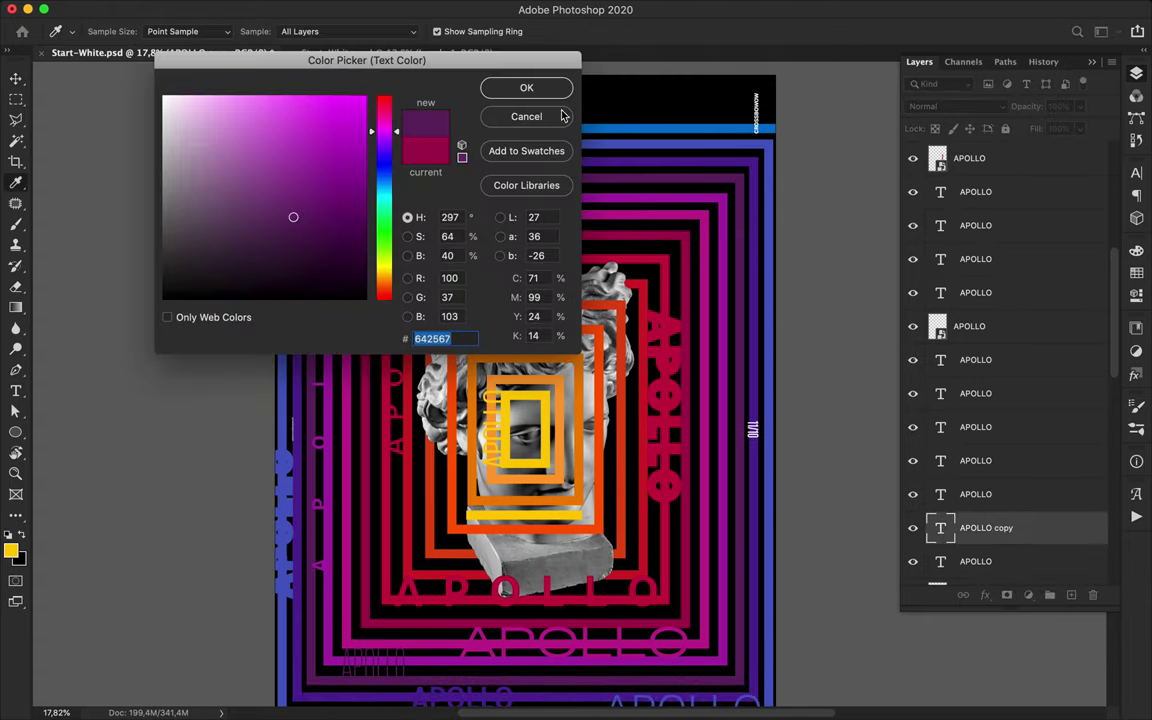
click(548, 82)
key(v)
Step: Change the dark purple APOLLO copy to the Molde Medium style with tracking 800
click(1136, 174)
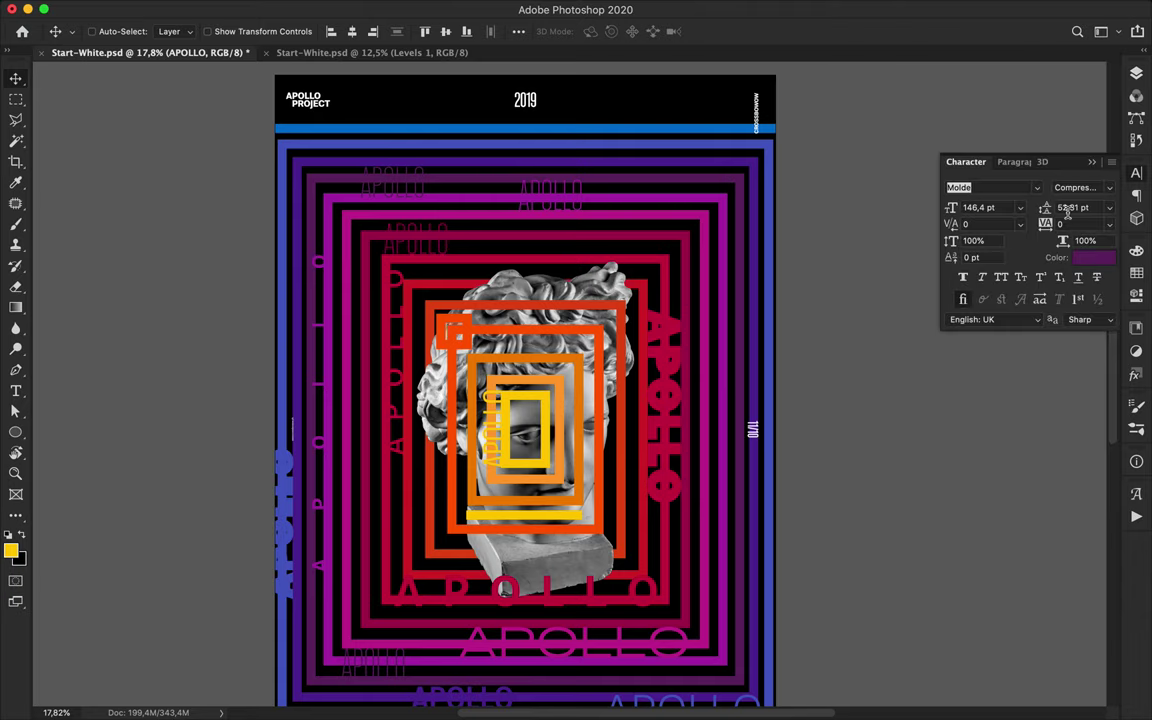
click(1004, 207)
click(1080, 187)
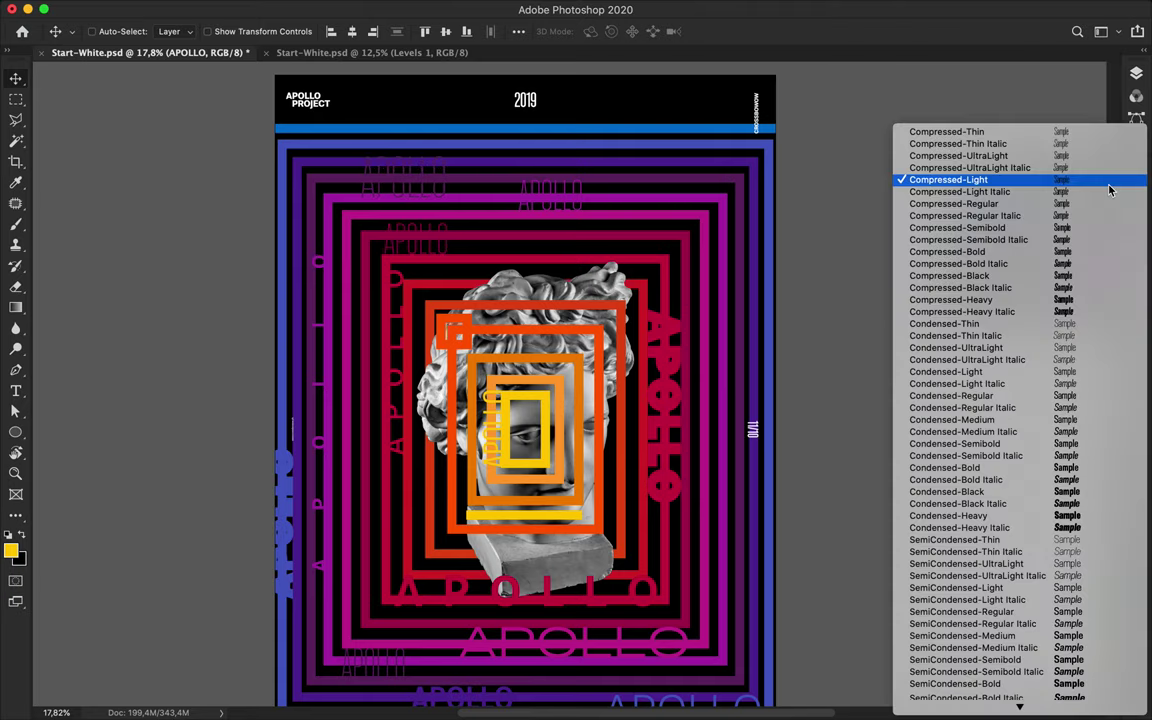
scroll(1016, 320, down, 10)
click(1016, 329)
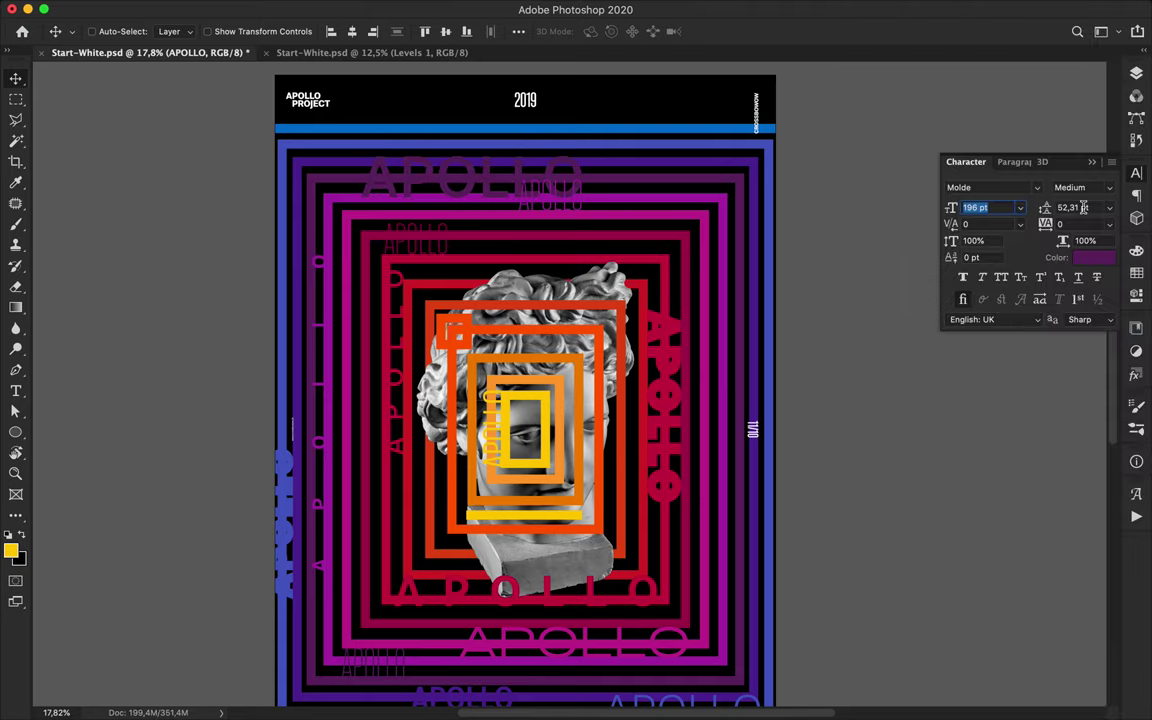
text(800)
key(Return)
Step: Set the dark purple APOLLO text to 56 pt and place it just beneath the dark purple frame's upper bar, near its left corner
click(995, 212)
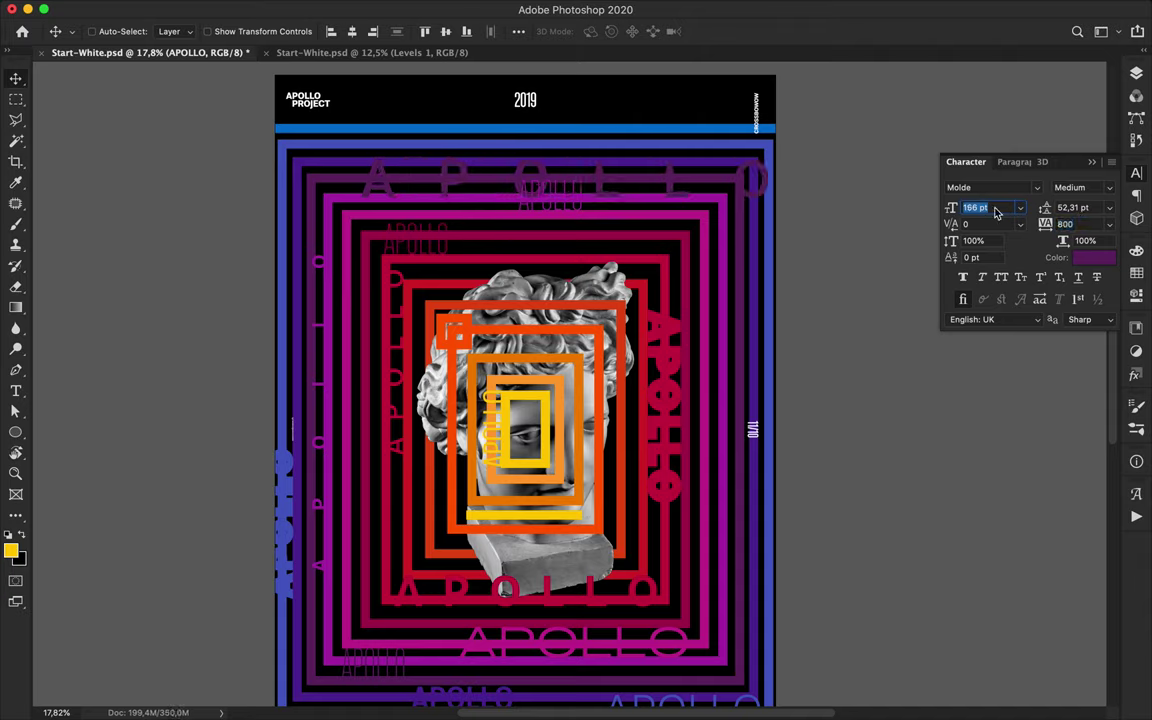
mouse_move(440, 200)
mouse_down()
mouse_move(405, 175)
mouse_move(441, 192)
mouse_up()
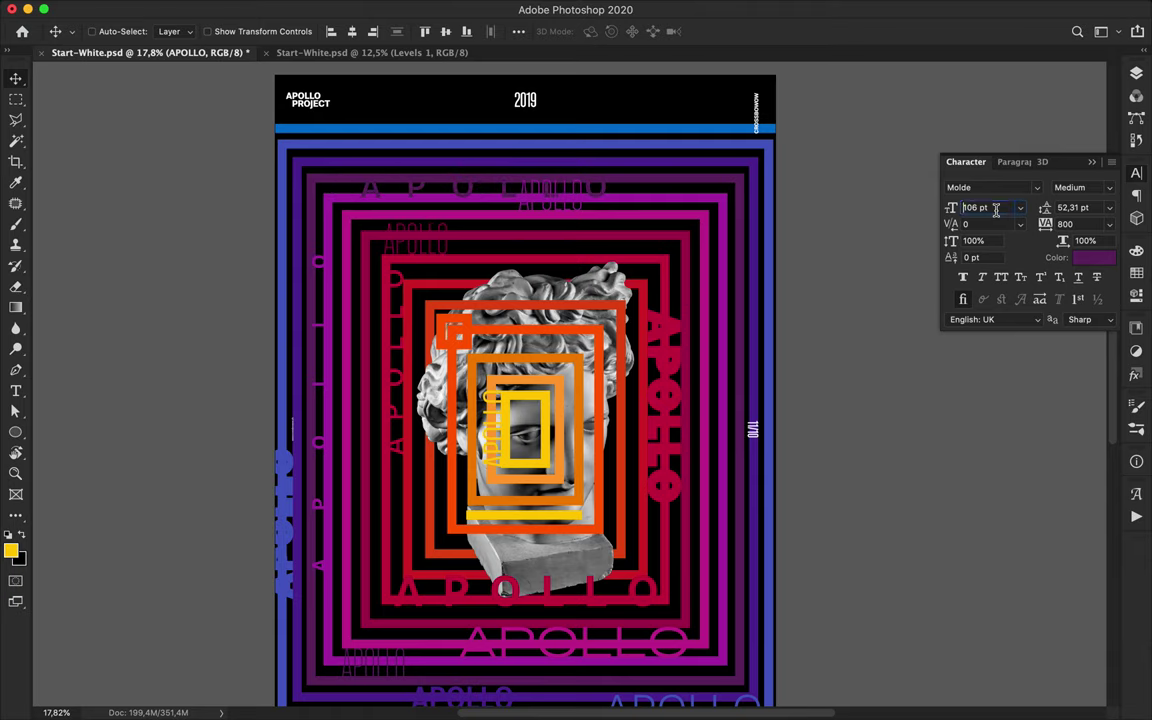
key(shift+Down)
key(shift+Down)
scroll(420, 216, up, 4)
drag(389, 283, 347, 270)
key(super+z)
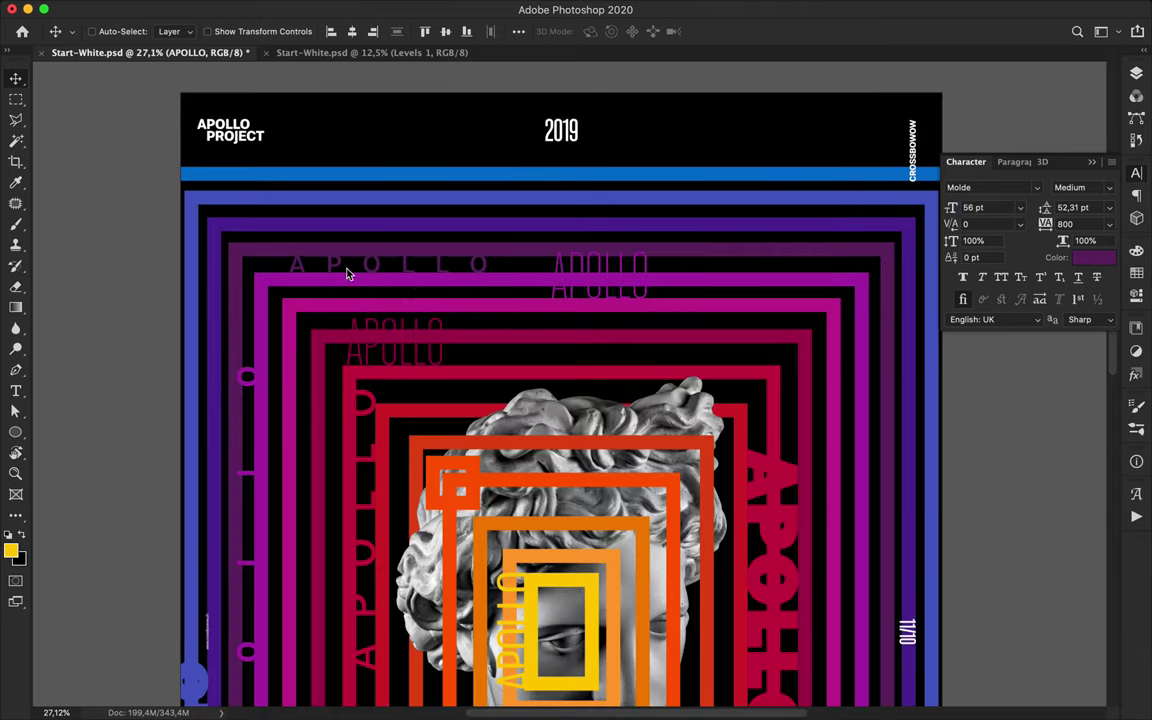
Step: Draw a black-filled Pen shape about 256 by 282 px over the dark purple frame's upper bar, cutting a gap in it
scroll(710, 321, down, 2)
key(p)
click(698, 257)
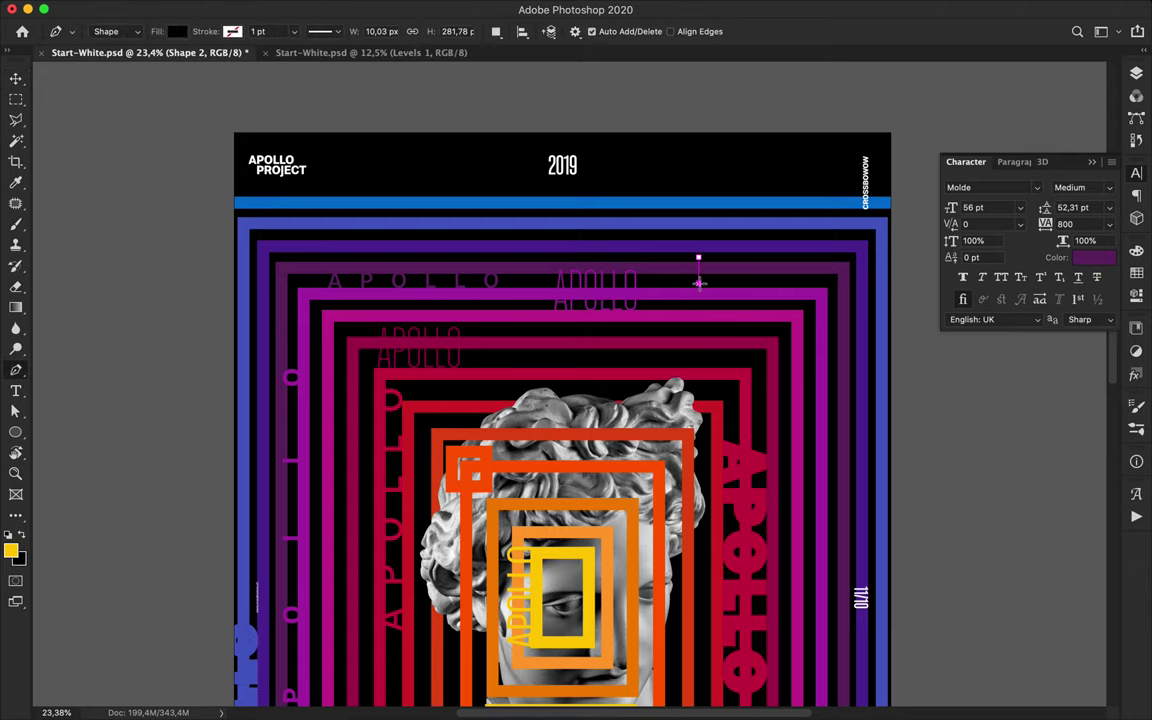
key(v)
scroll(895, 121, down, 3)
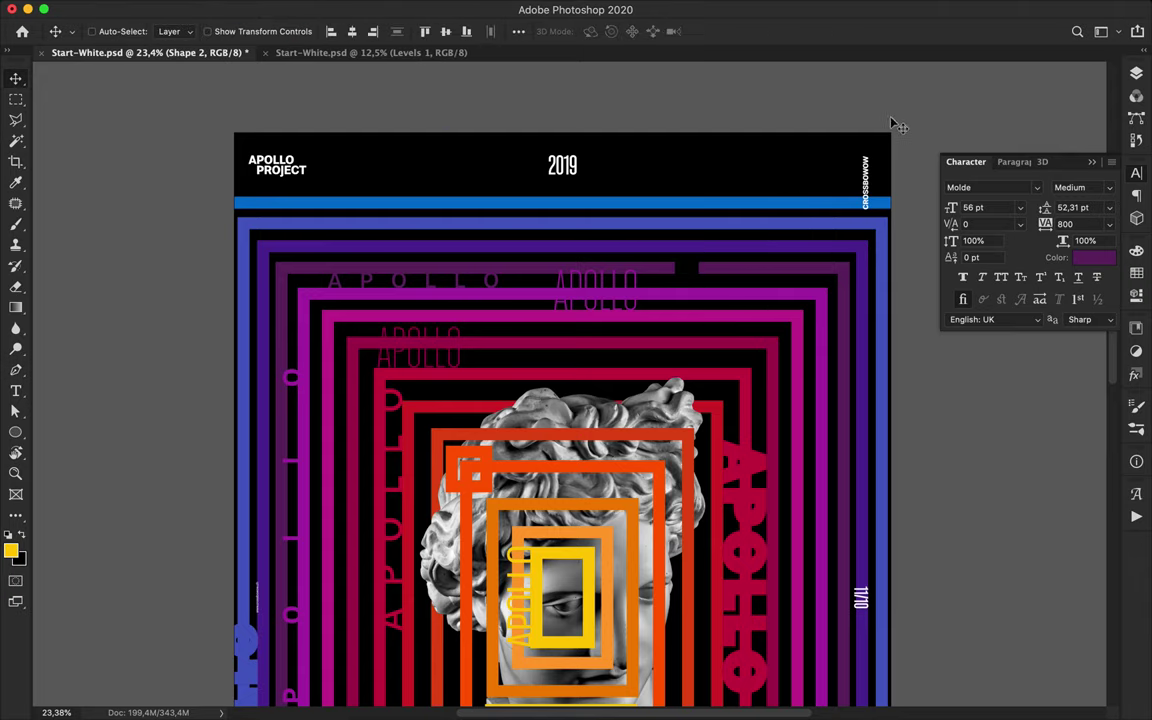
scroll(792, 144, down, 8)
scroll(352, 467, up, 5)
key(p)
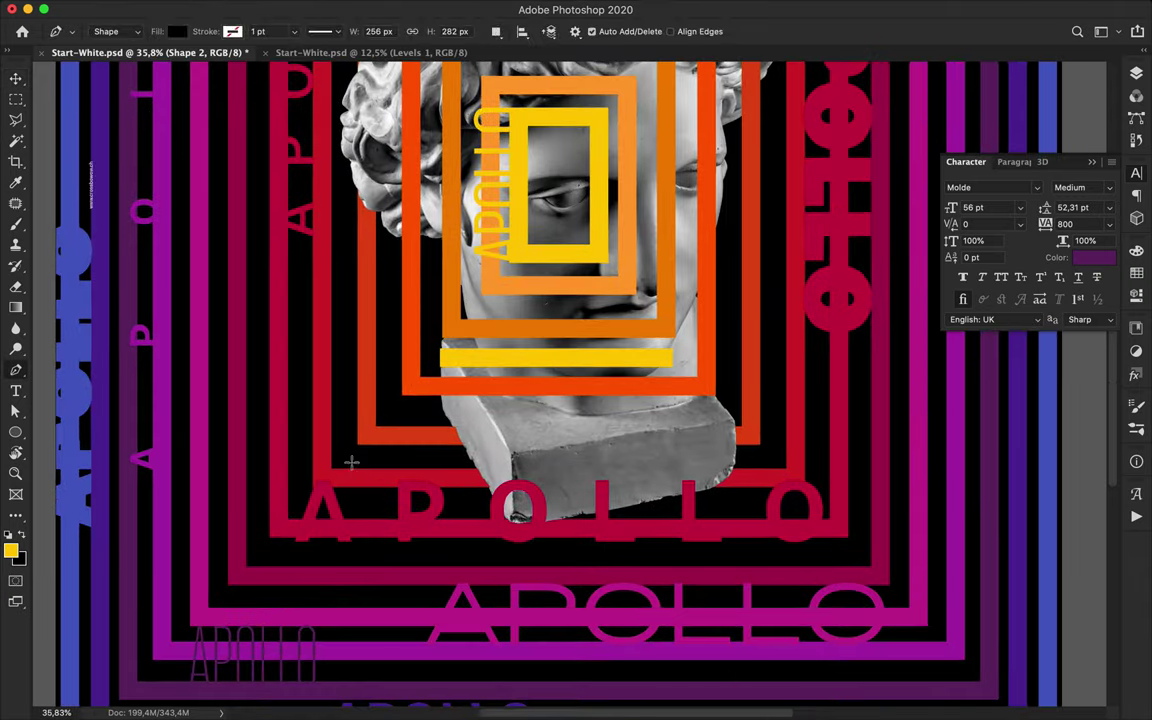
key(u)
drag(392, 418, 431, 450)
key(super+z)
Step: Draw black rectangles about 243 by 275 px and 204 by 652 px, cutting gaps low in the pink-magenta frame's left and right bars
right_click(15, 436)
click(70, 431)
drag(181, 431, 216, 470)
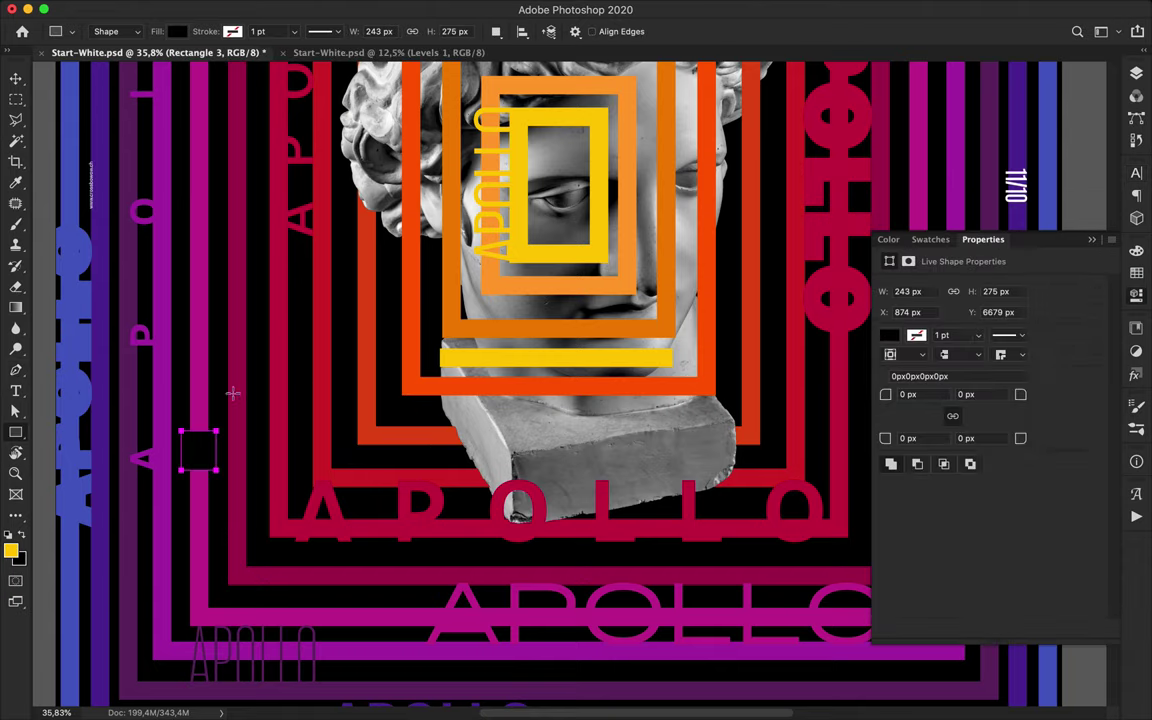
scroll(791, 543, right, 5)
drag(466, 434, 495, 528)
Step: Cut gaps in the lower bars of the light blue and indigo frames with small black rectangles, the indigo one about 173 by 245 px
key(super+minus)
key(super+minus)
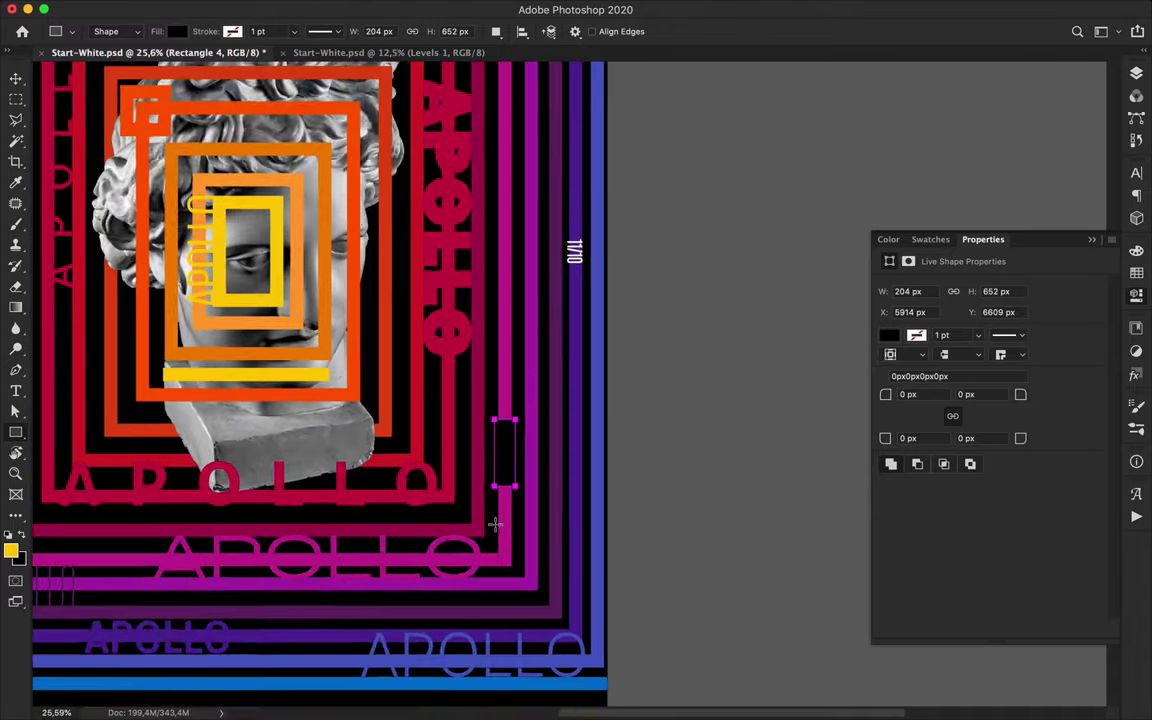
drag(182, 556, 192, 574)
drag(387, 538, 391, 547)
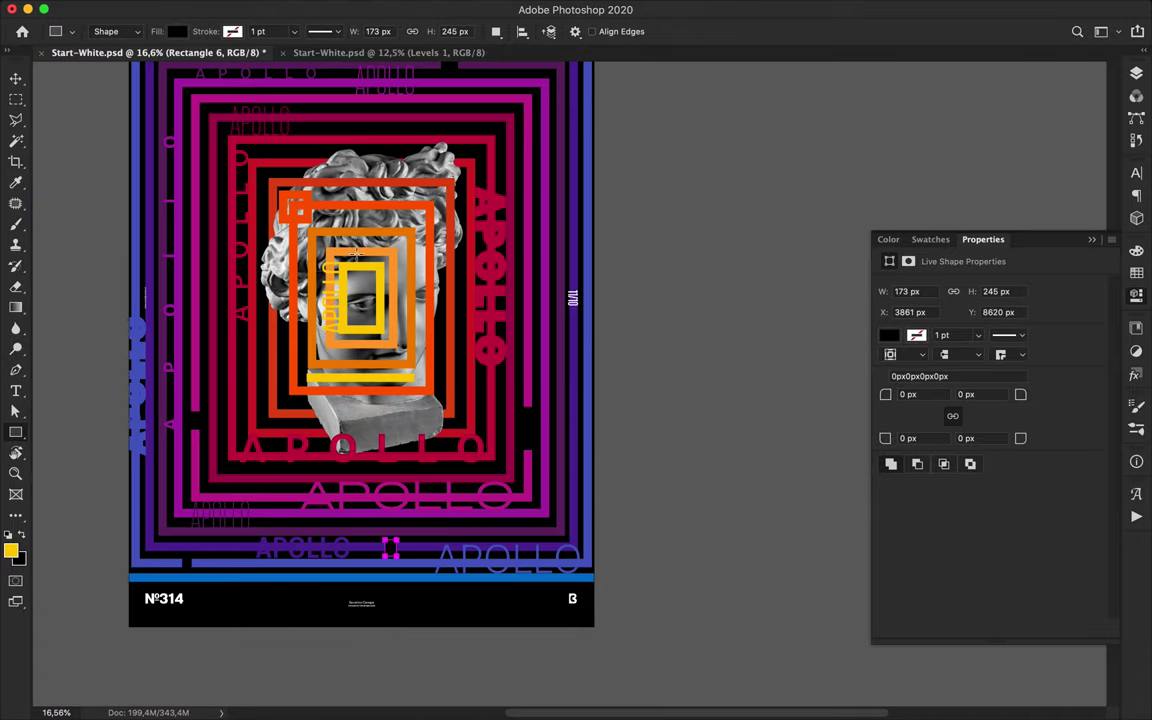
Step: Draw black rectangles cutting gaps in the dark crimson and red frames' upper bars and in both side bars of the outer orange-red frame
drag(339, 110, 391, 125)
drag(290, 160, 297, 170)
drag(267, 353, 281, 361)
drag(441, 337, 461, 343)
scroll(406, 291, down, 2)
key(v)
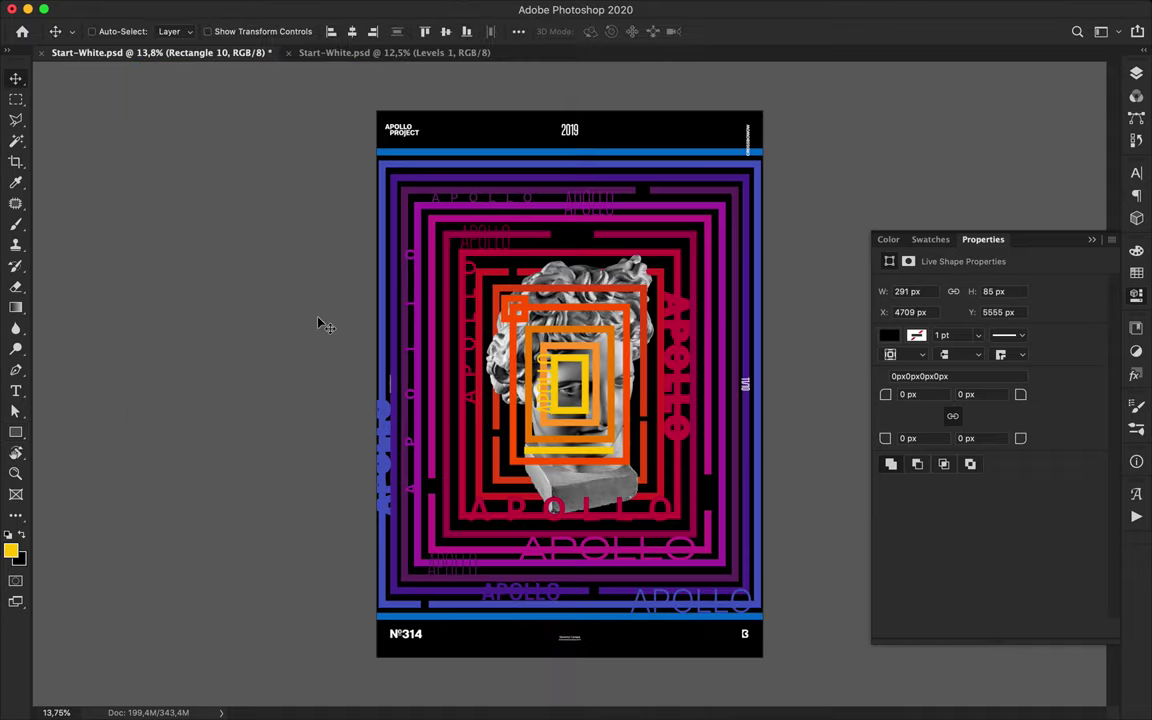
Step: Cut gaps in the left bars of the pink-magenta, dark crimson and indigo frames, using a black rectangle about 213 by 600 px on the indigo one
scroll(318, 323, up, 3)
key(u)
drag(375, 198, 390, 209)
drag(393, 363, 412, 369)
drag(318, 116, 337, 167)
key(v)
scroll(860, 210, down, 1)
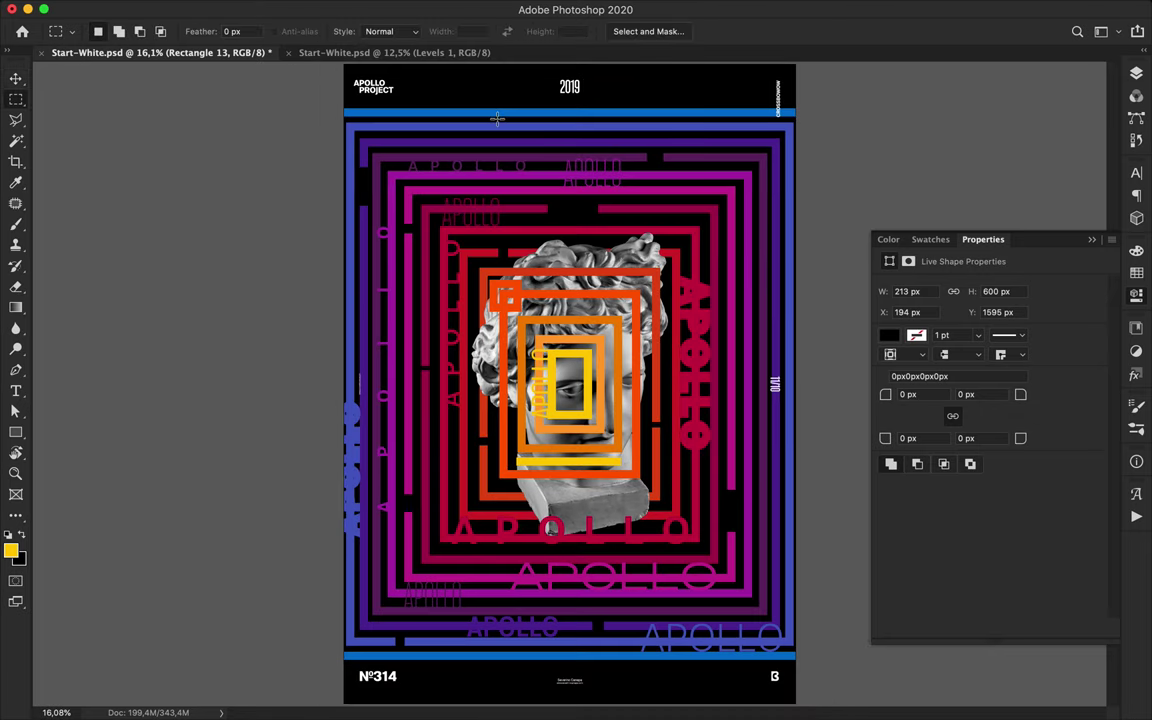
Step: Draw black rectangles cutting gaps in the light blue frame's upper bar, the violet-magenta frame's upper and right bars, and the indigo frame's right bar
key(u)
key(m)
key(u)
drag(490, 120, 541, 181)
drag(740, 327, 755, 370)
drag(768, 266, 784, 285)
Step: Cut gaps with black rectangles in the pink-magenta frame's lower bar, the dark crimson frame's lower and upper bars, and the crimson frame's upper bar
drag(480, 569, 503, 585)
drag(438, 552, 445, 569)
drag(563, 221, 578, 243)
drag(687, 202, 692, 216)
Step: Cut two gaps in the pink-magenta frame's upper bar with black rectangles, the left one about 121 by 249 px
drag(630, 182, 658, 198)
drag(503, 183, 511, 199)
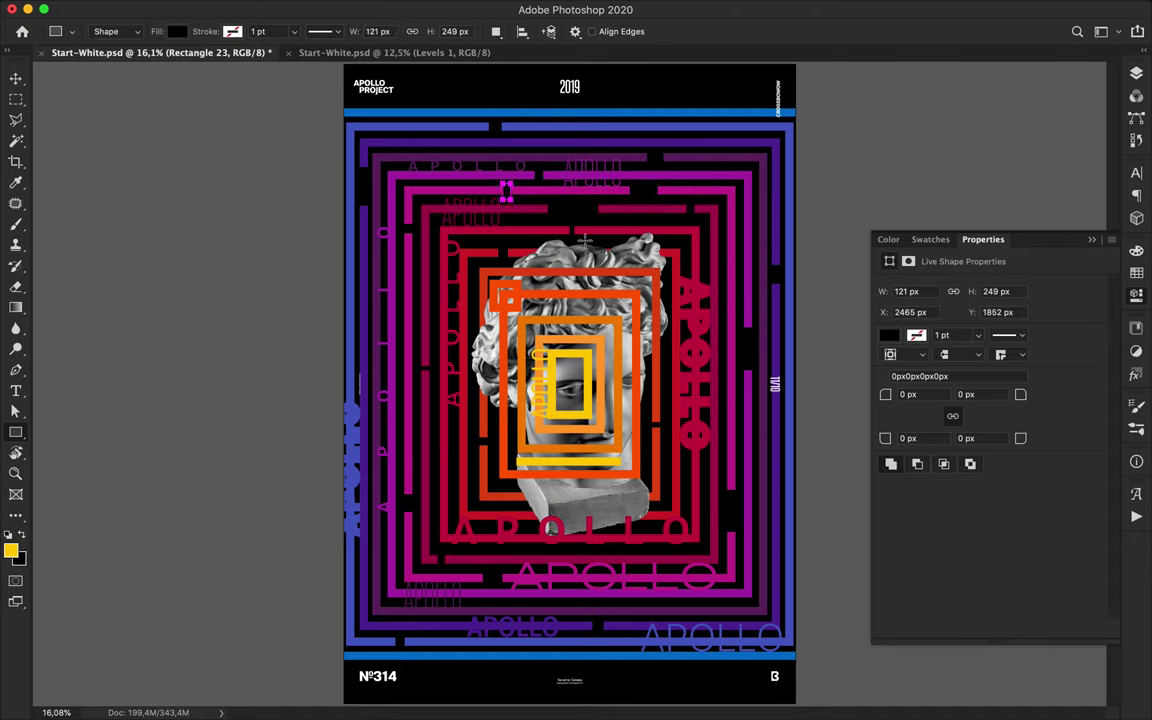
key(v)
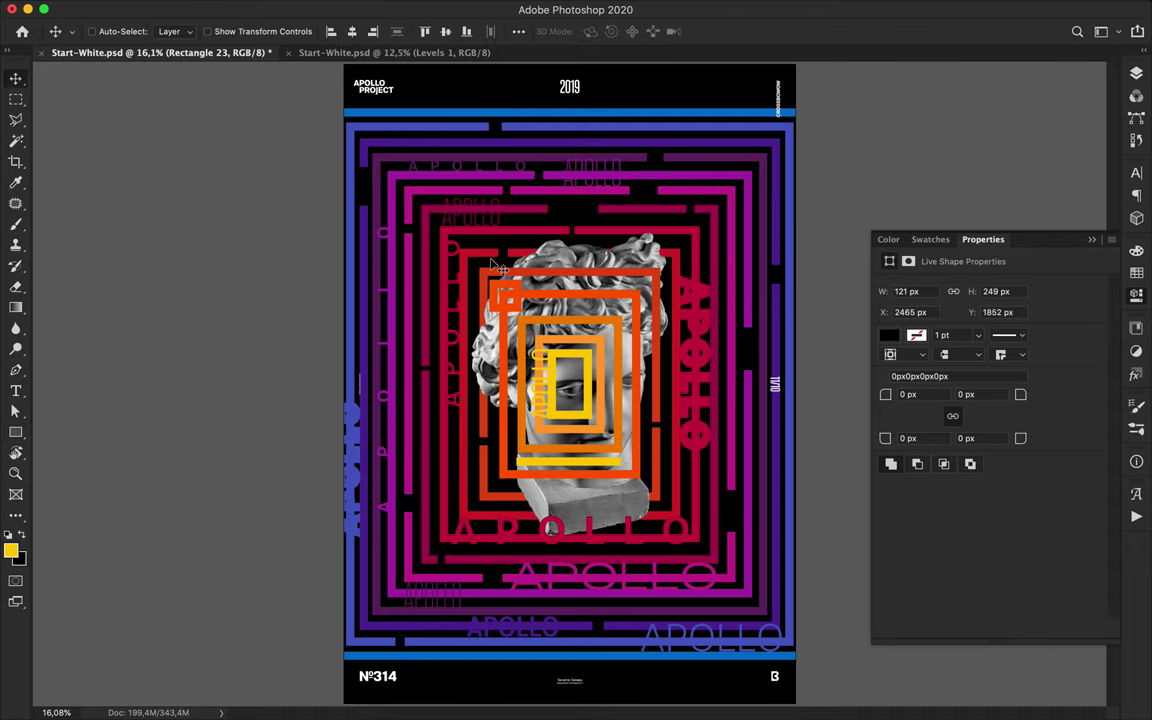
Step: Cut gaps of about 258 by 188 px in the blue top stripe, 232 by 434 px in the pink-magenta left bar and 474 by 225 px in the dark purple lower bar
key(u)
drag(362, 106, 380, 119)
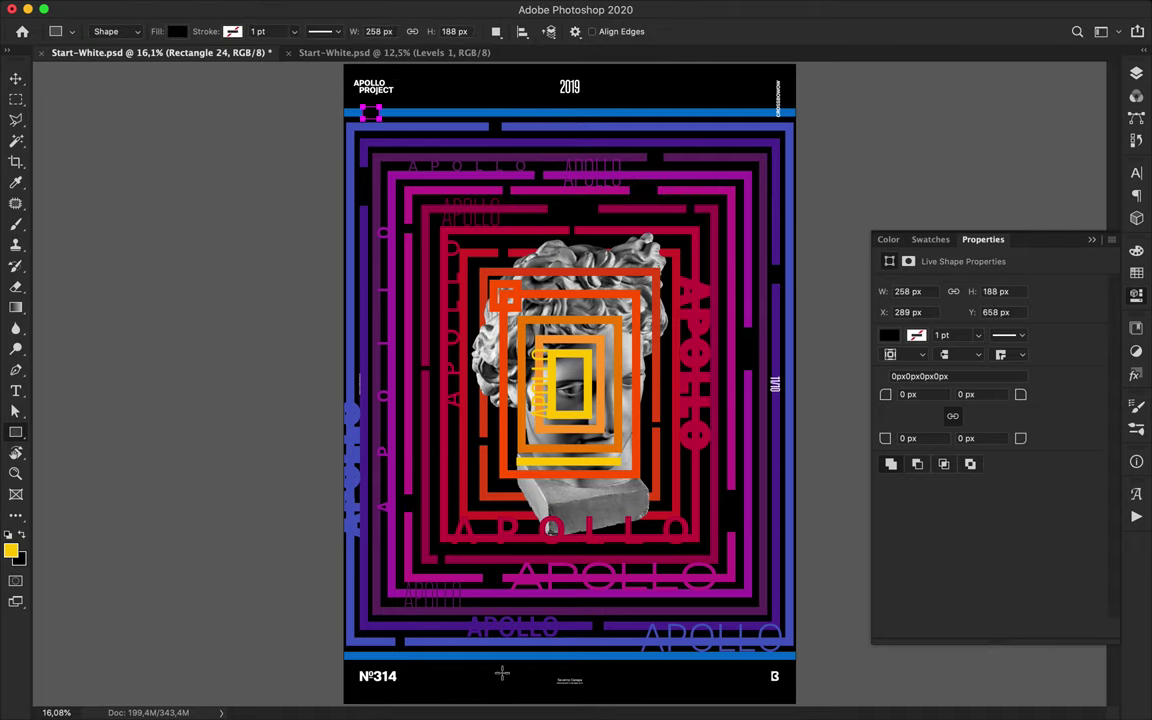
drag(399, 311, 415, 341)
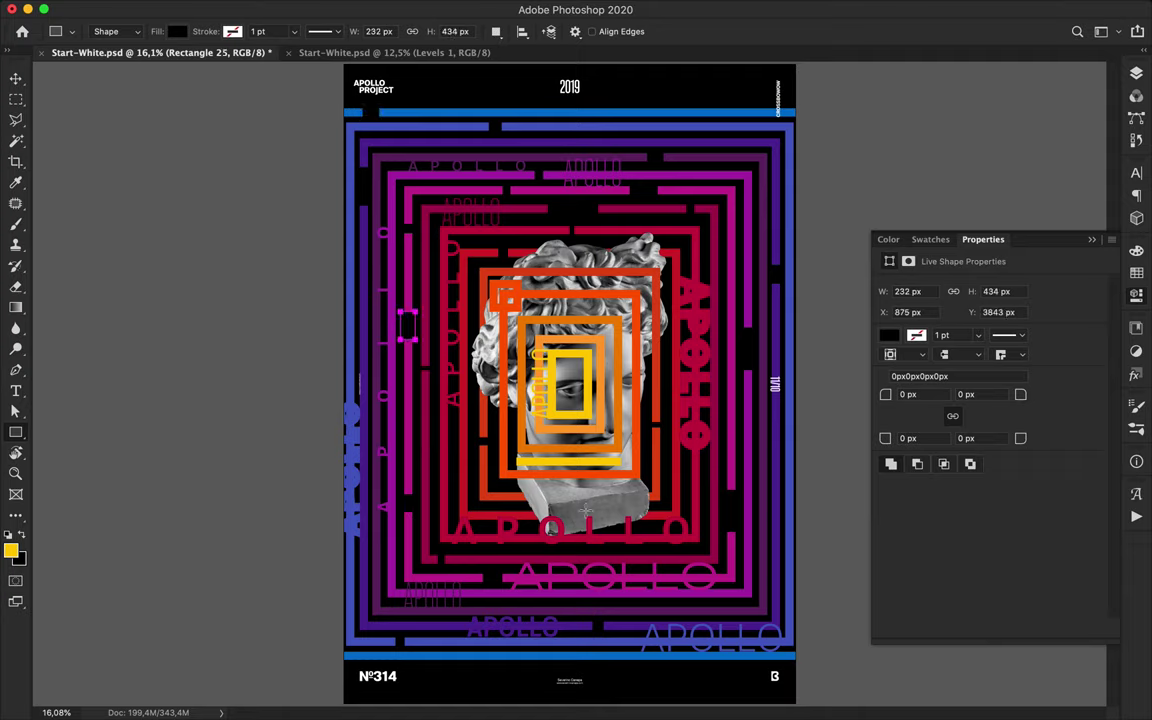
drag(649, 604, 672, 612)
key(v)
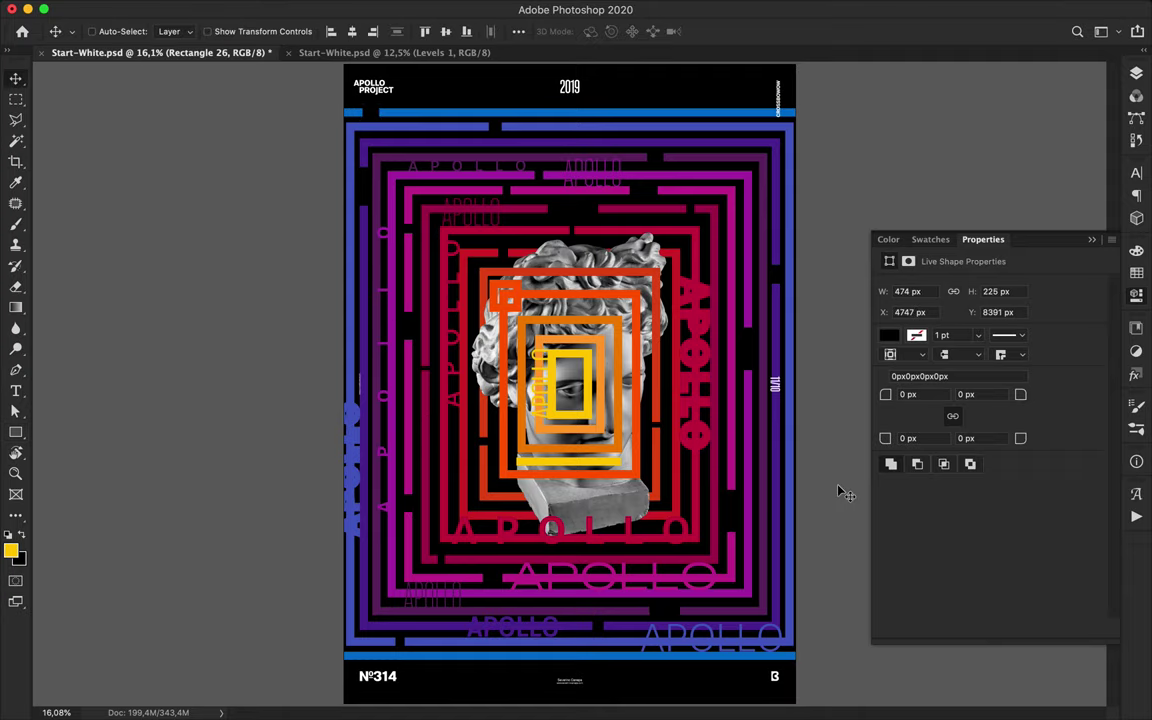
Step: Cut a gap in the dark purple frame's left bar with a black rectangle about 250 by 436 px and save the document
key(u)
drag(352, 523, 390, 590)
key(v)
key(super+s)
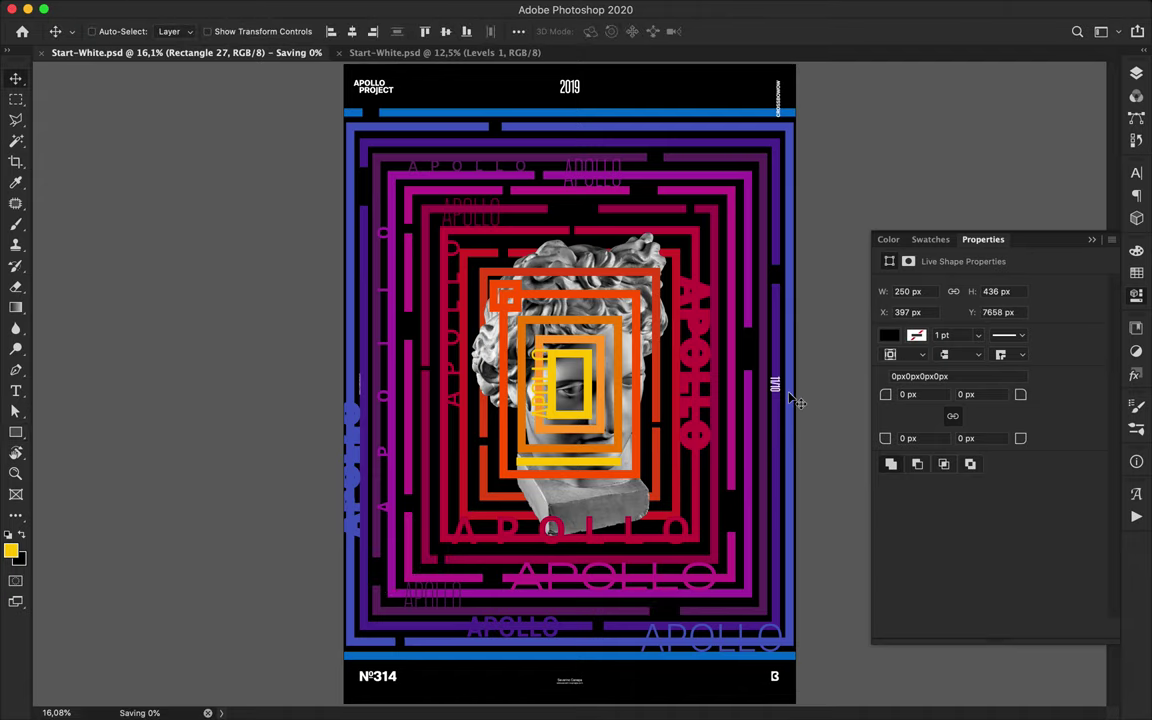
click(726, 9)
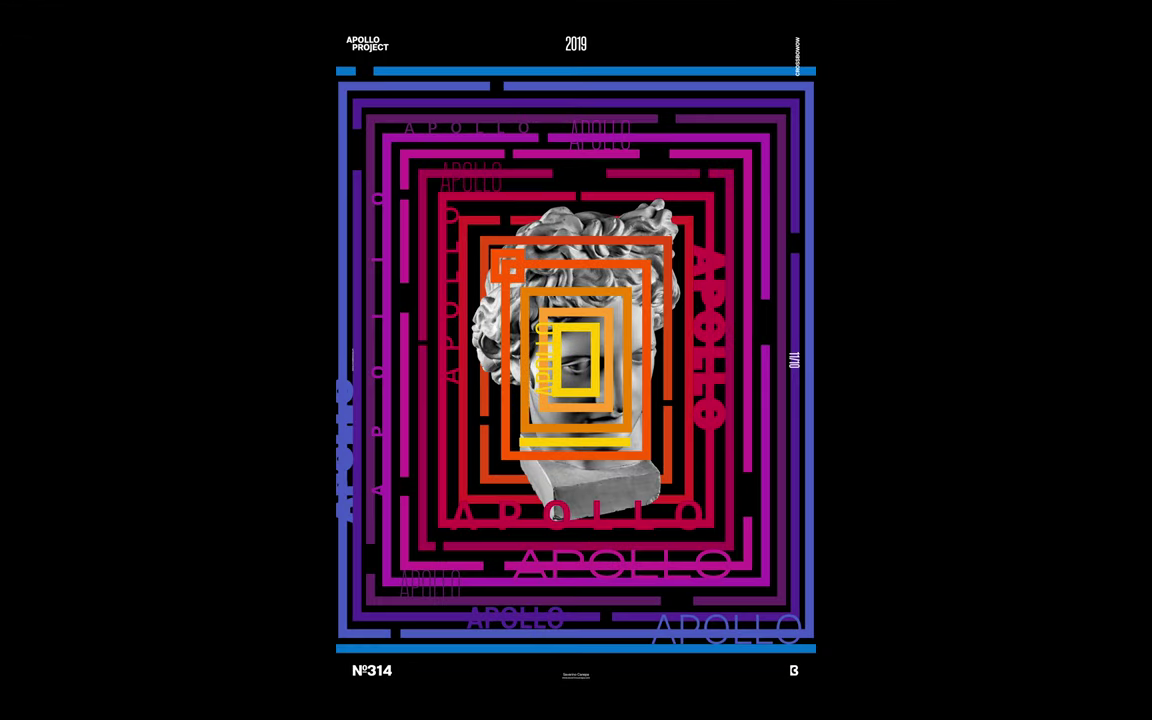